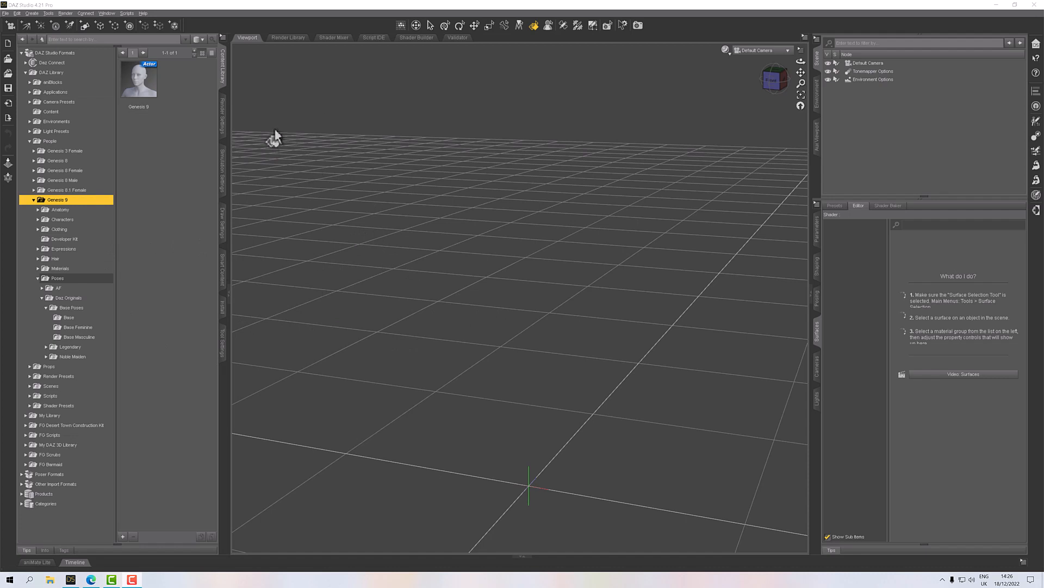
Load the Genesis 9 figure and import G9 Dress.obj using the Modo (1 unit = 1m) preset
double_click(139, 91)
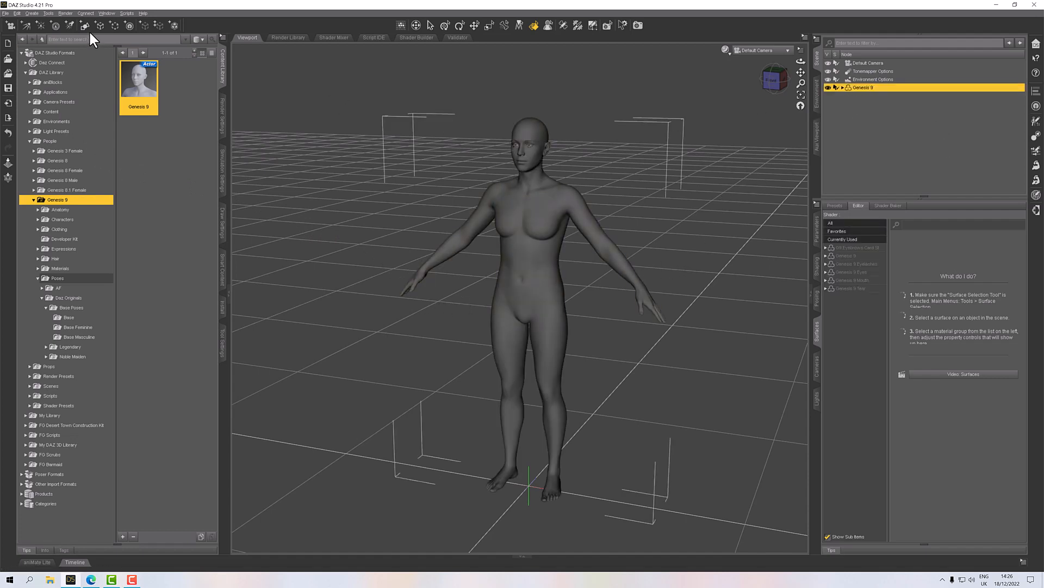
click(7, 14)
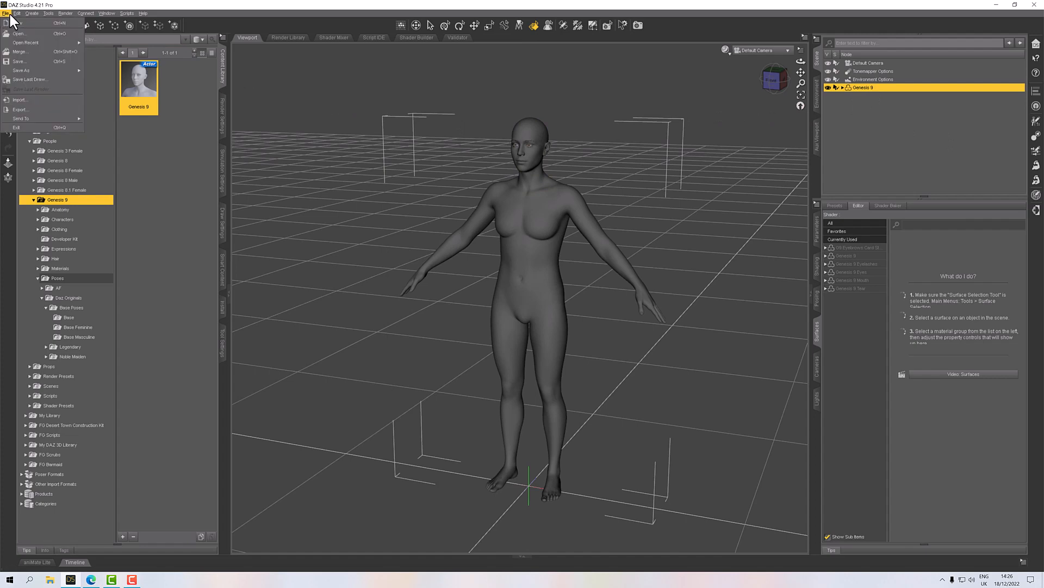
click(34, 98)
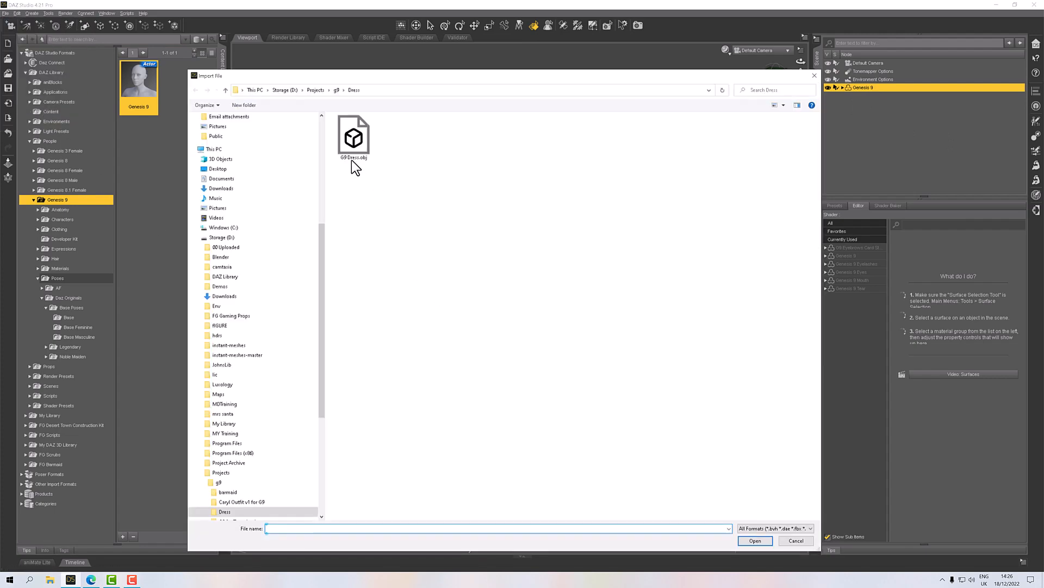
double_click(355, 144)
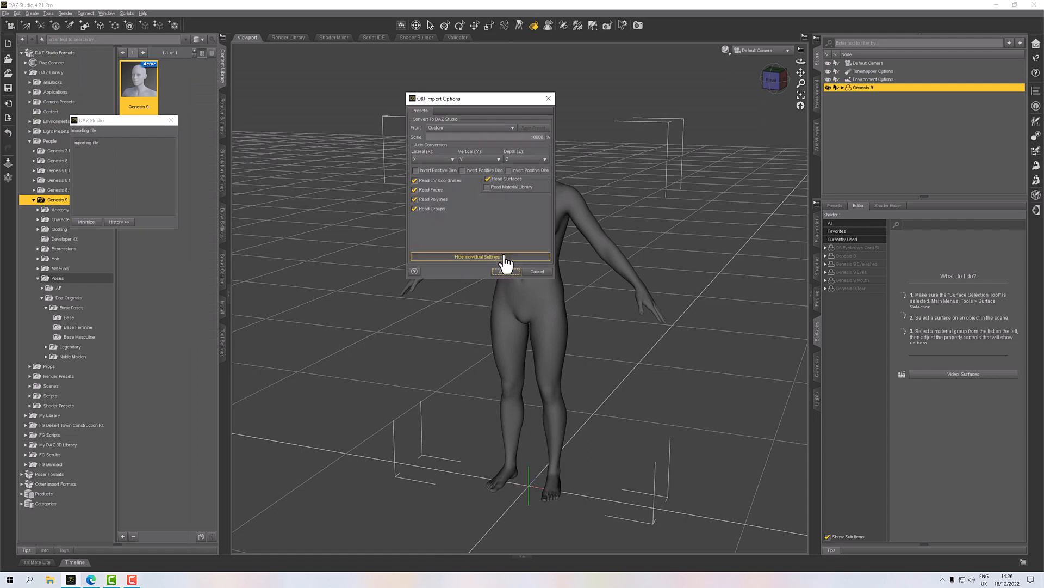
click(454, 130)
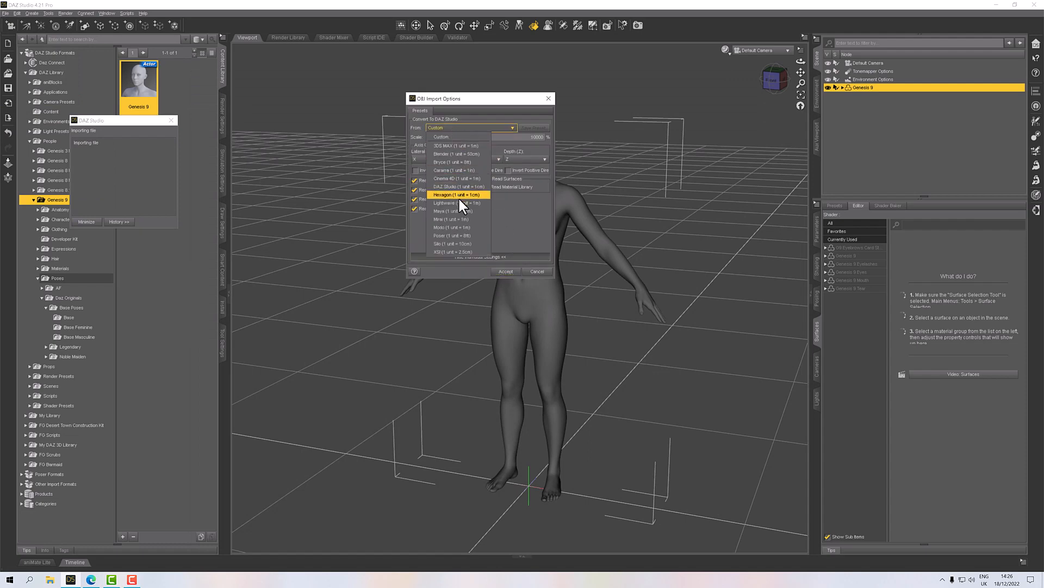
click(435, 227)
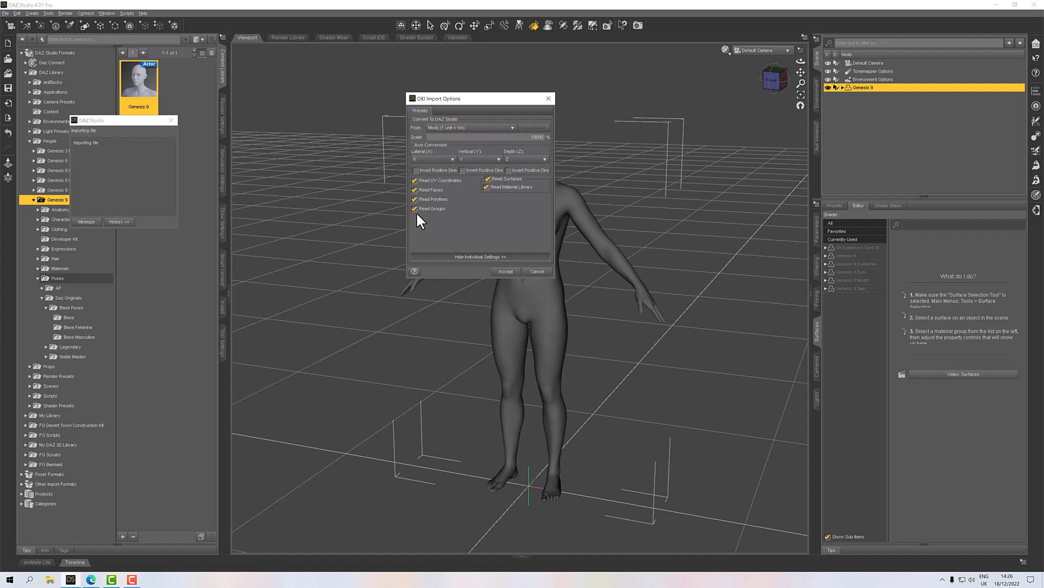
click(506, 272)
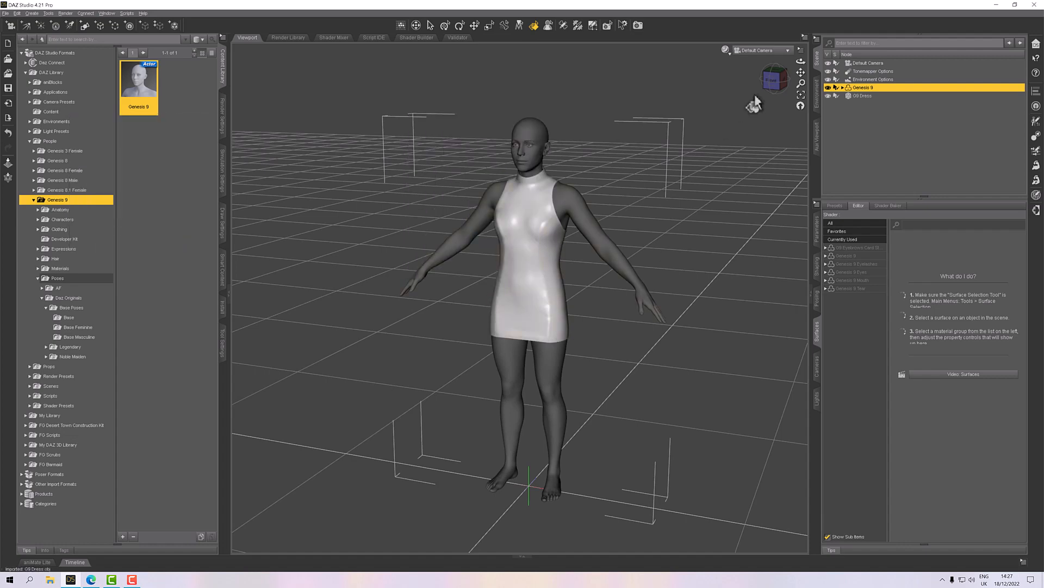
Examine how the imported dress fits the Genesis 9 figure from the front and sides, including its front surface
click(771, 90)
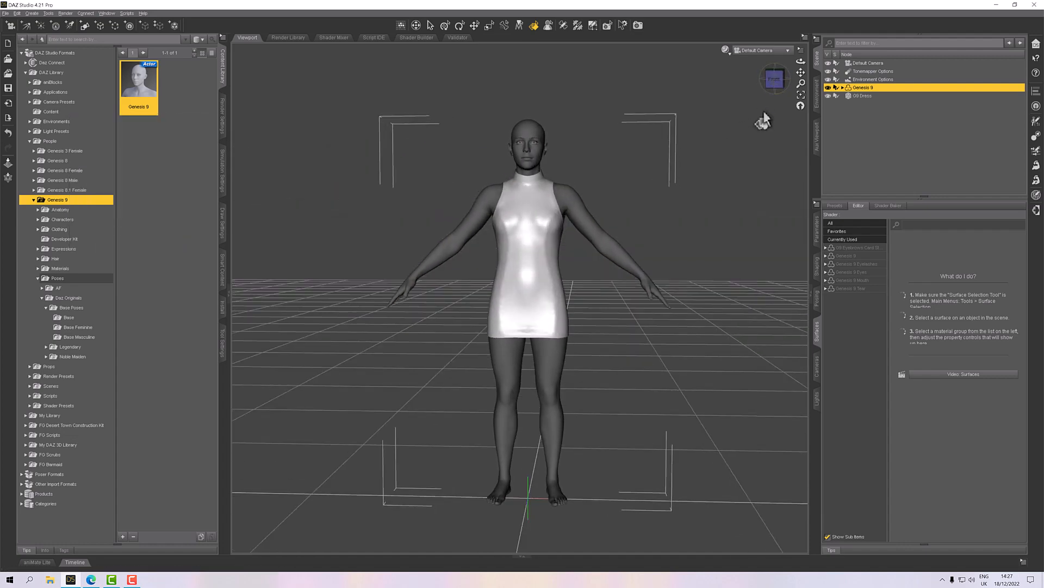
drag(776, 82, 548, 267)
scroll(548, 262, up, 6)
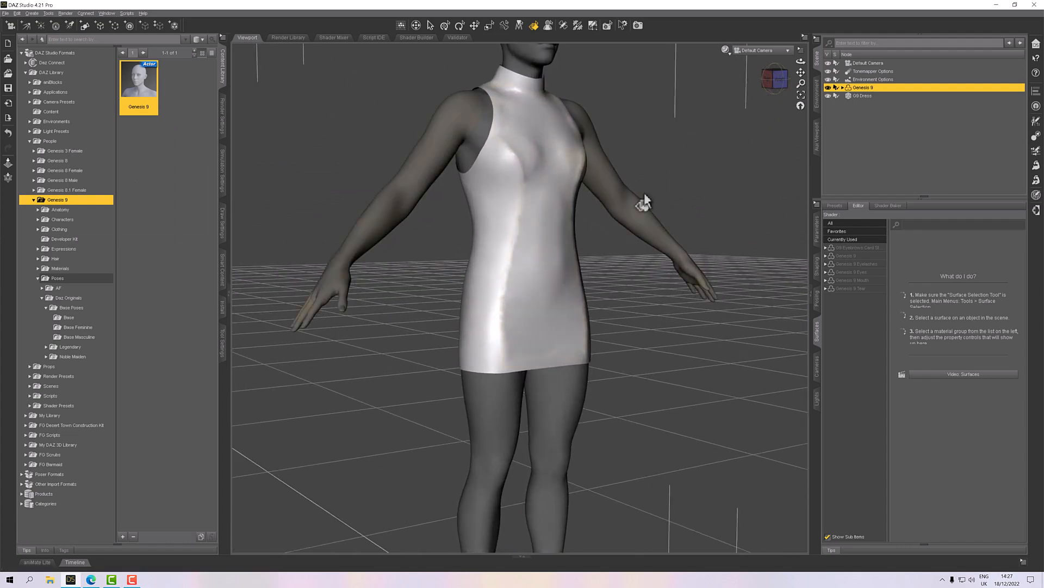
click(784, 92)
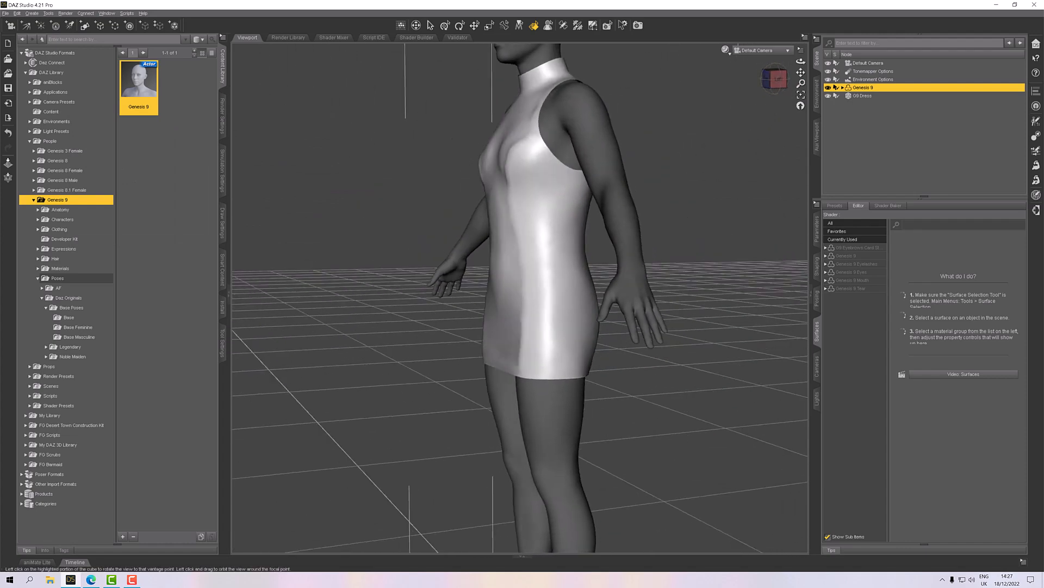
mouse_move(777, 82)
mouse_down()
mouse_move(746, 81)
mouse_move(789, 92)
mouse_up()
click(775, 80)
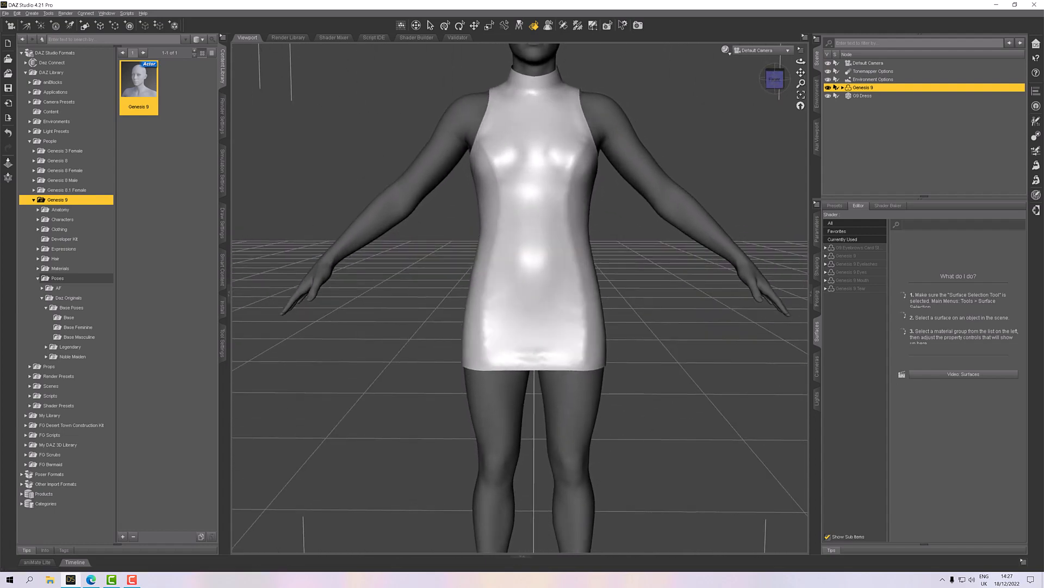
drag(801, 72, 803, 157)
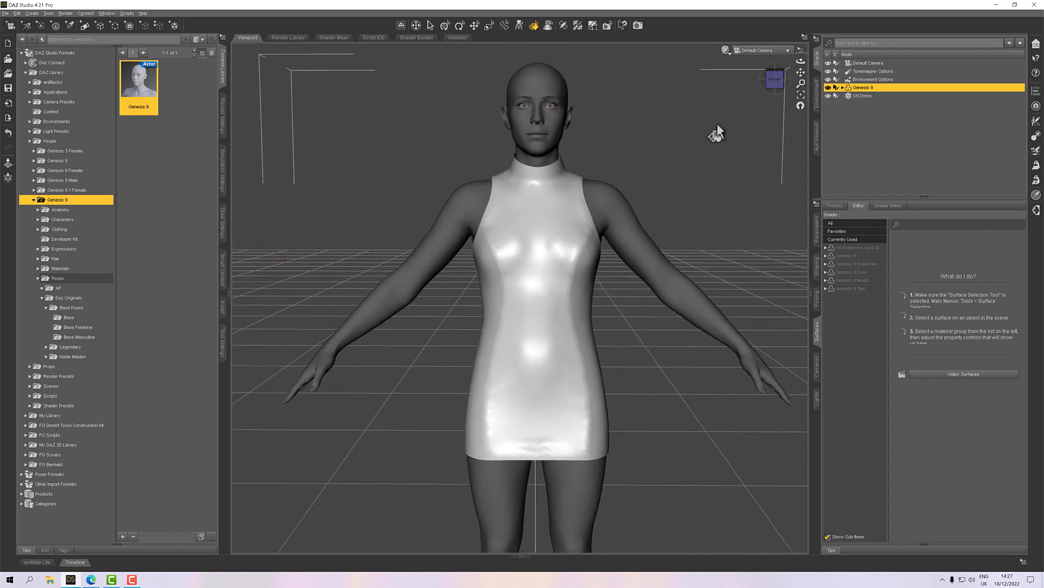
drag(775, 80, 805, 74)
click(774, 80)
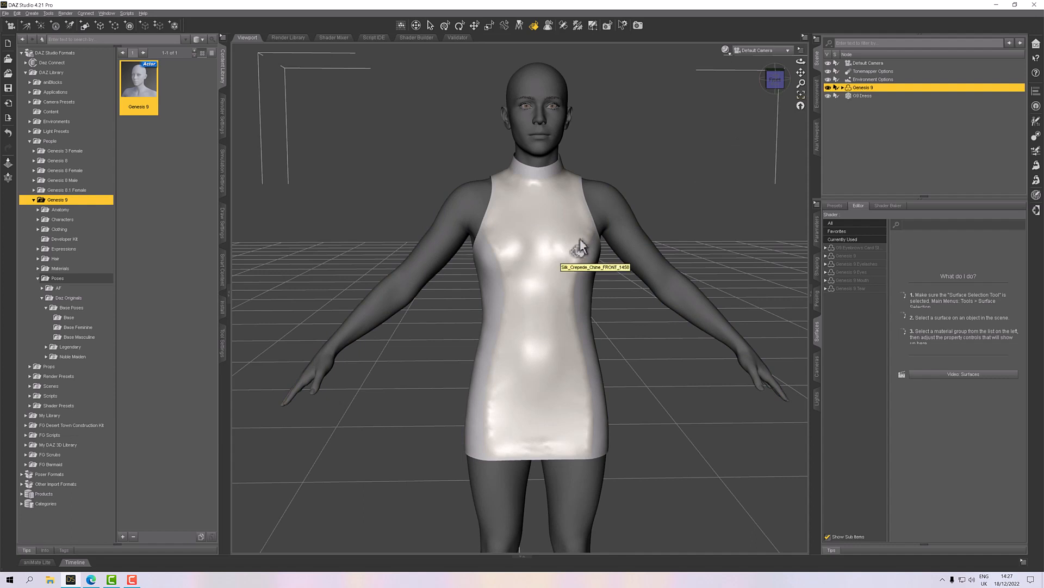
click(523, 329)
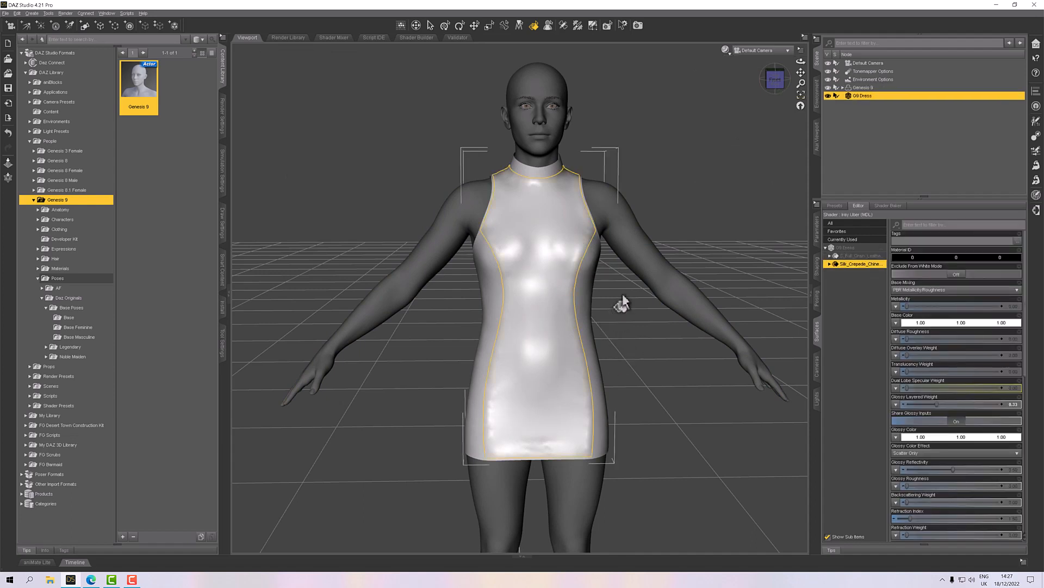
Open the Transfer Utility and set Genesis 9 as the source item and G9 Dress as the target item
click(431, 25)
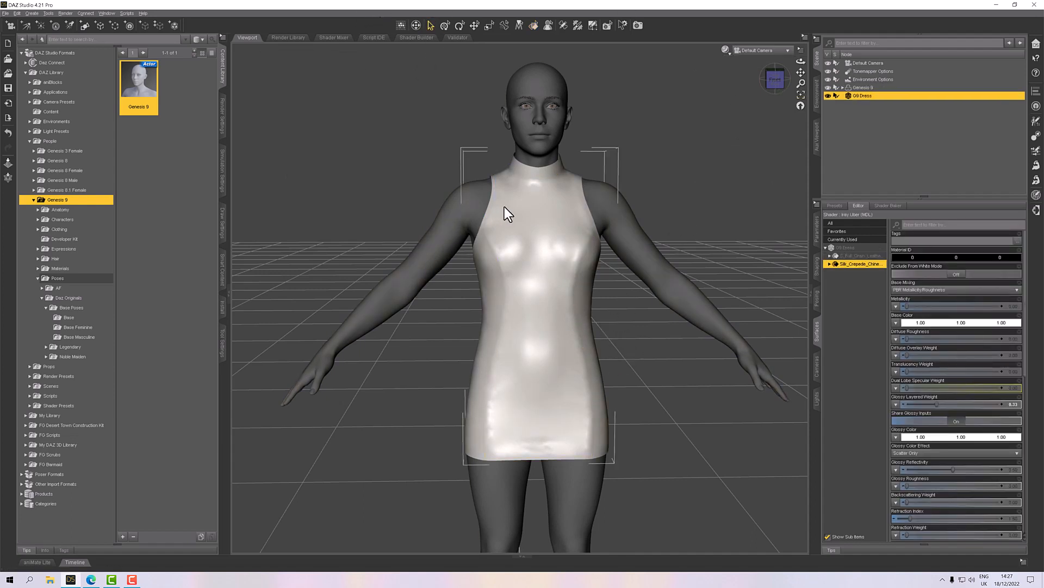
click(863, 86)
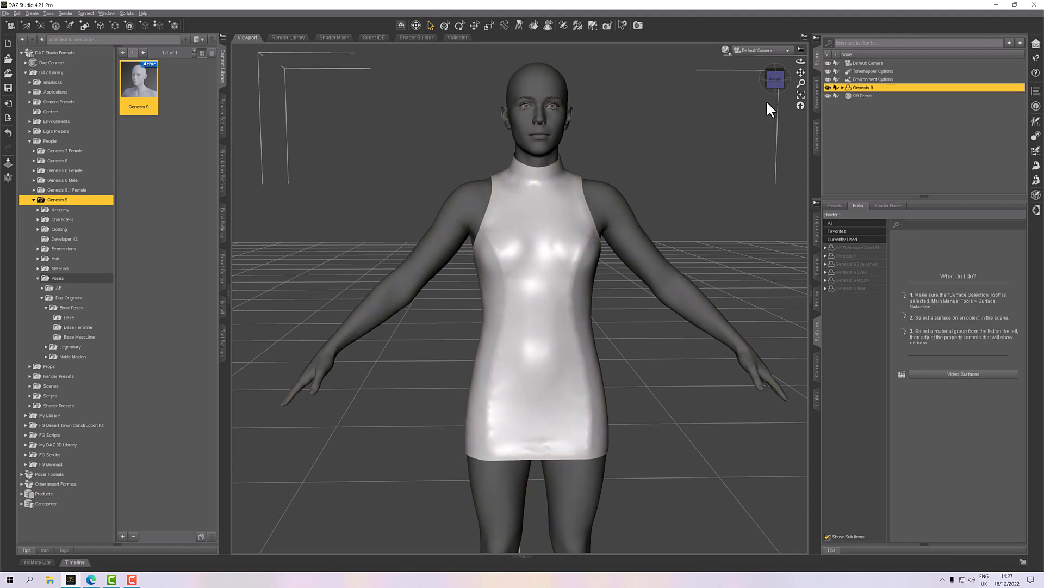
click(817, 38)
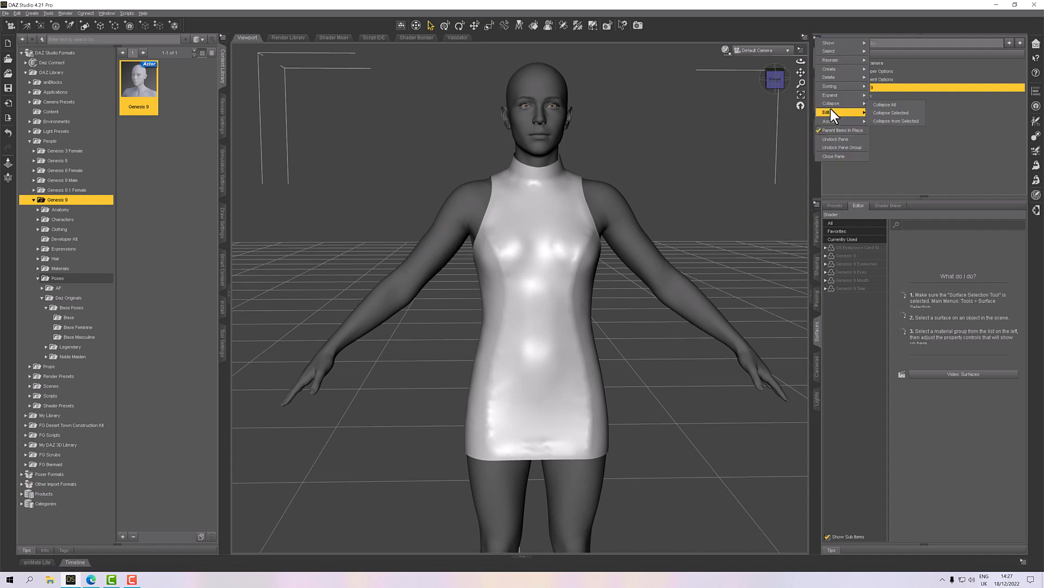
mouse_move(831, 110)
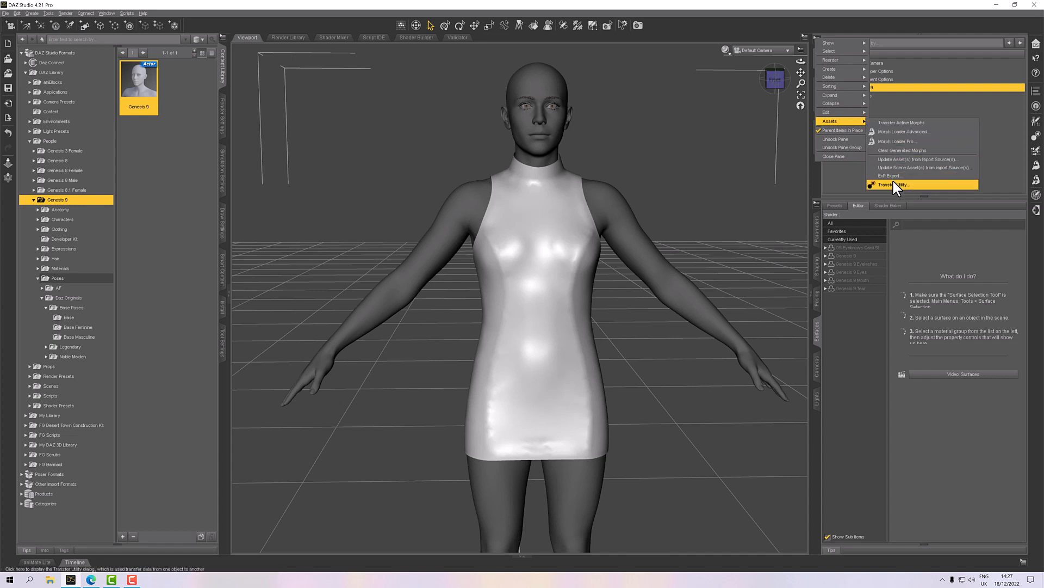
click(893, 183)
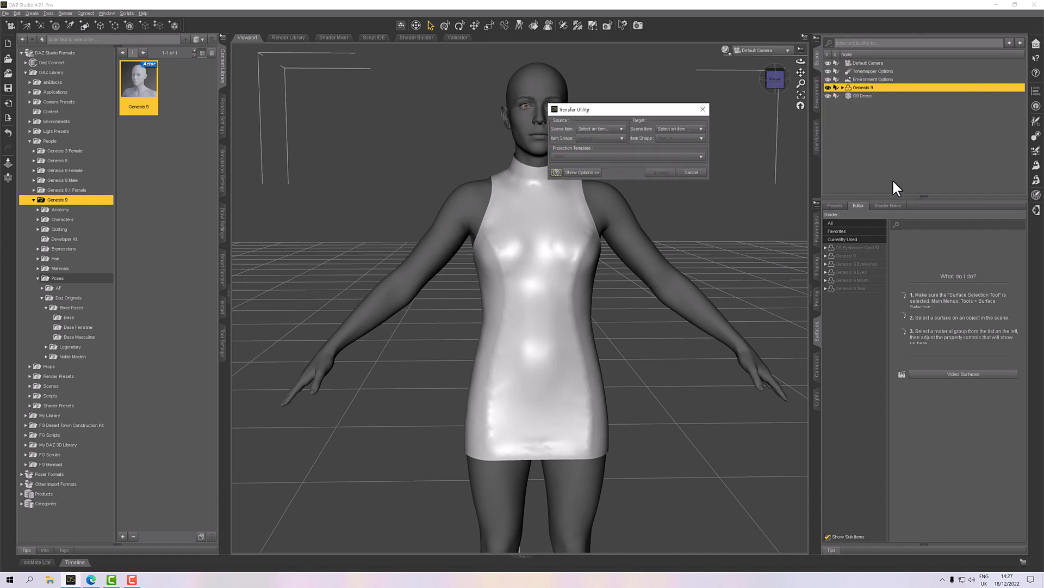
click(590, 131)
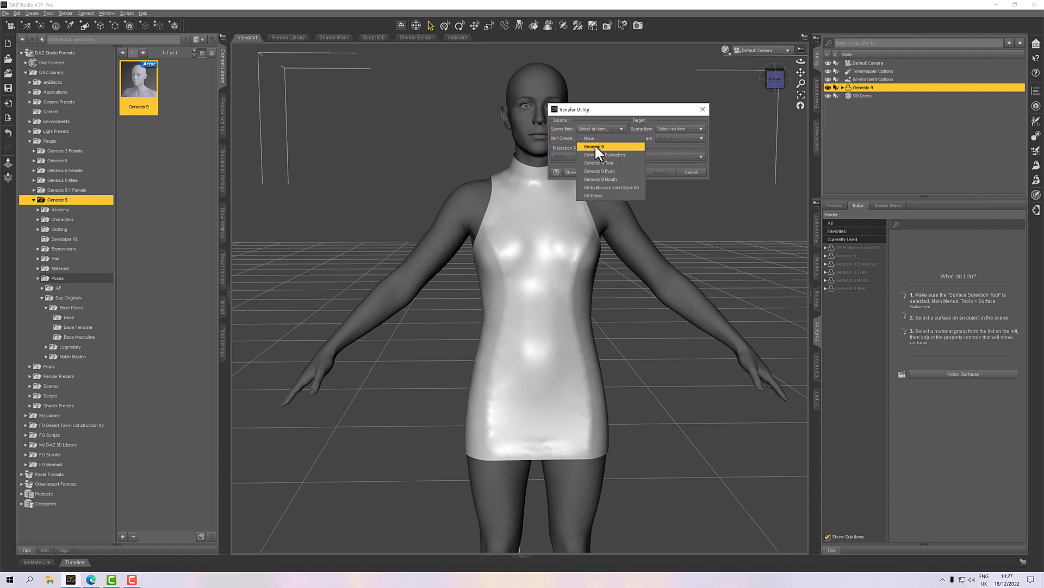
click(595, 144)
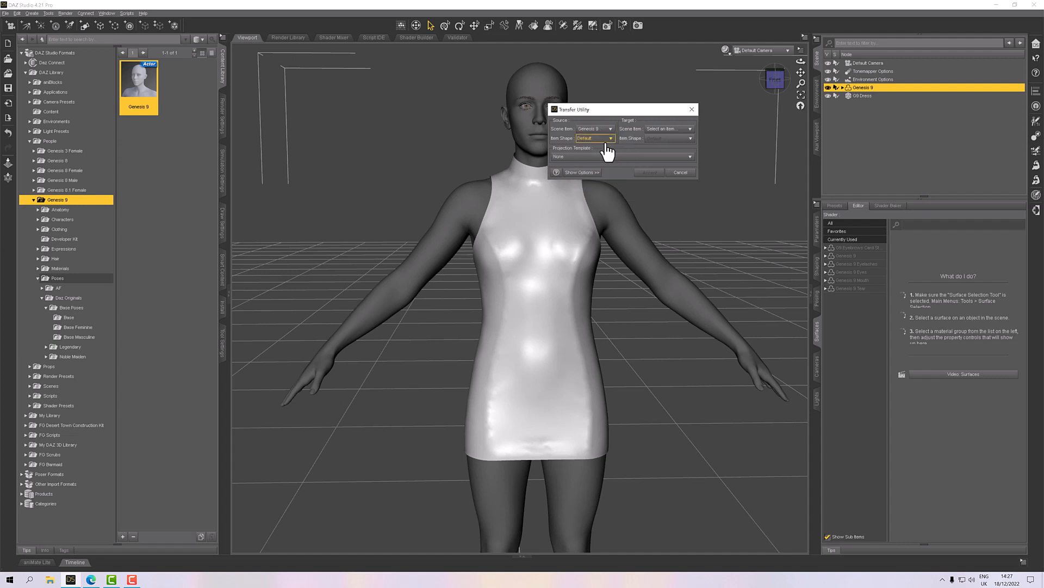
click(662, 130)
click(674, 194)
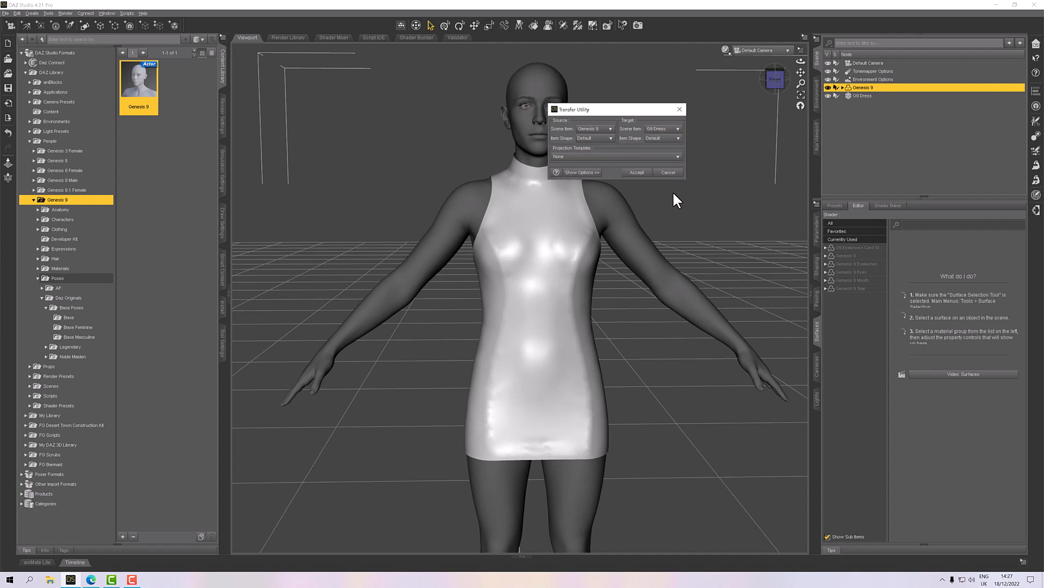
Set the projection template to Base/Dress Long Tight Template and run the transfer
click(586, 158)
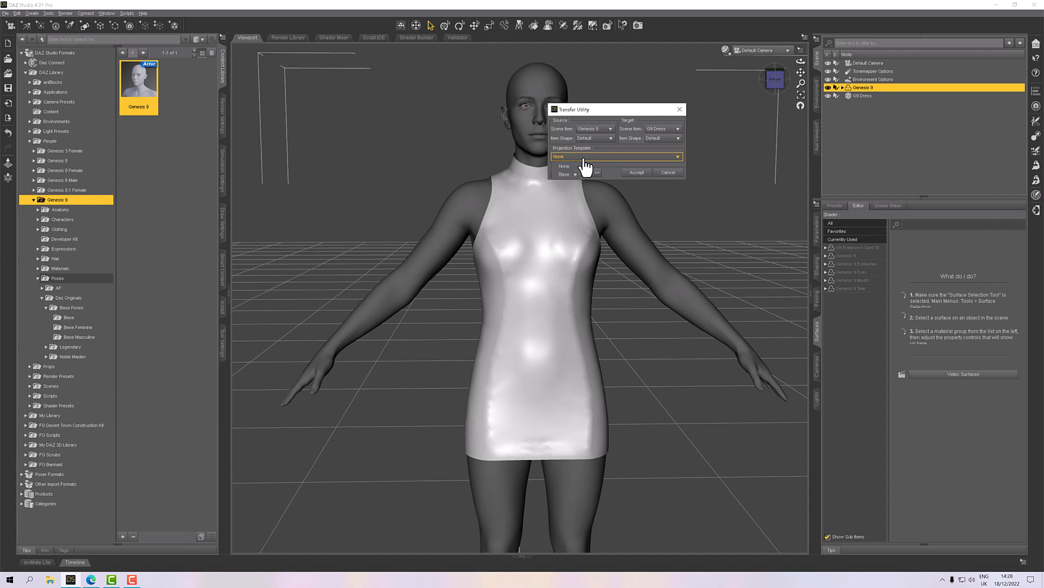
mouse_move(567, 174)
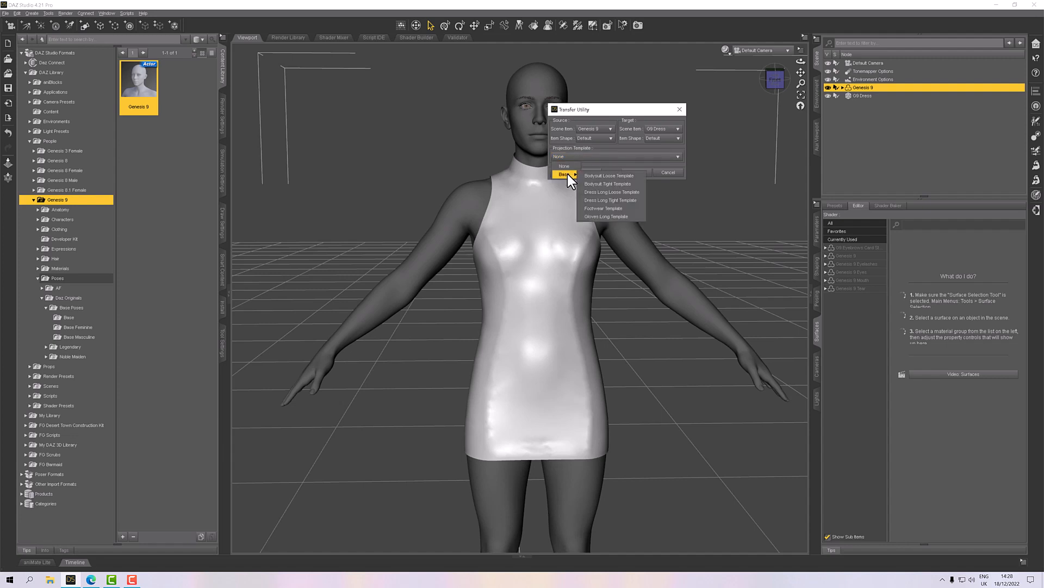
click(602, 200)
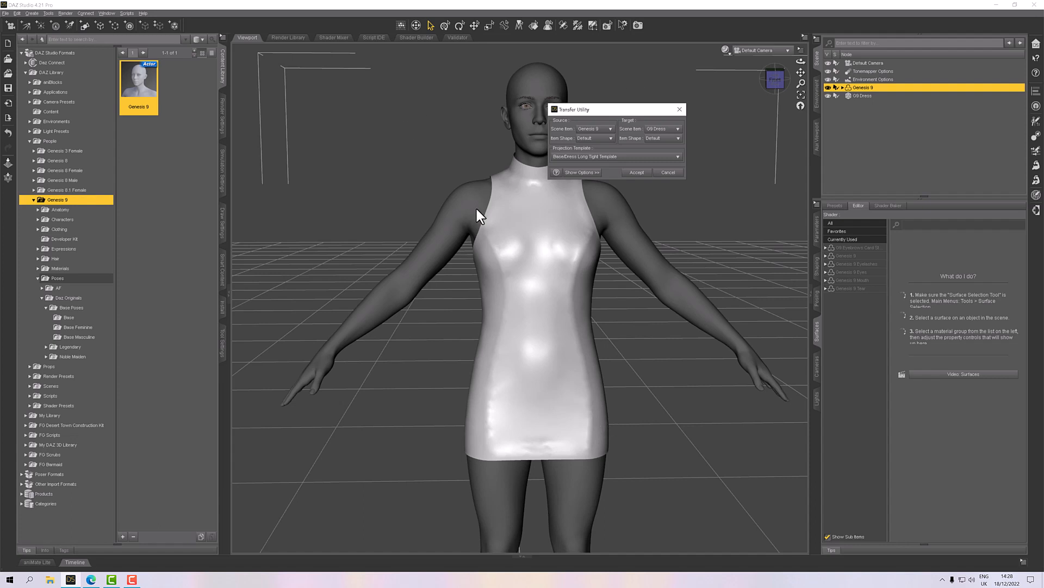
click(637, 172)
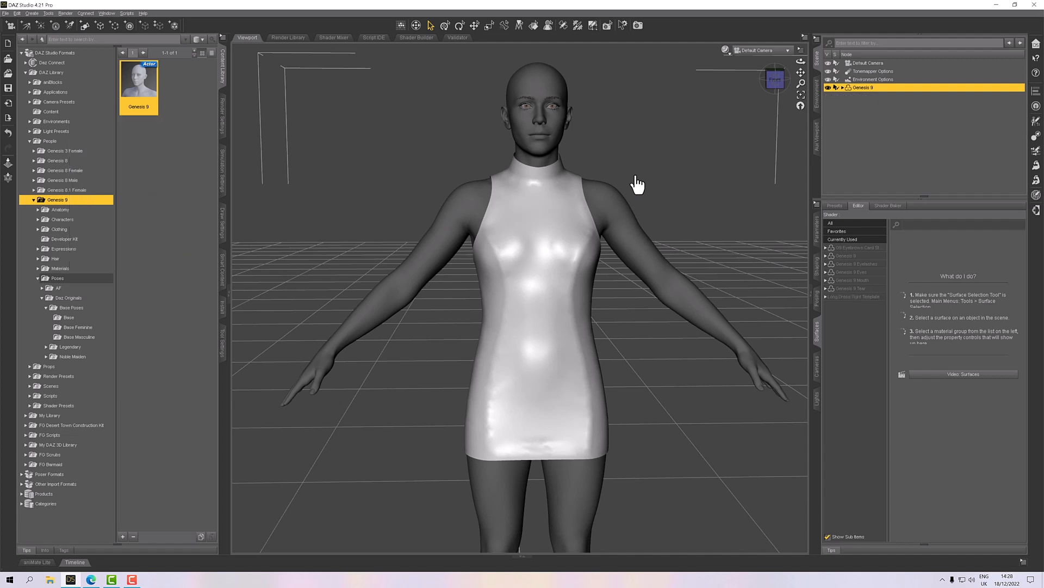
Expand the Genesis 9 node in the scene hierarchy and check the G9 Dress item parented under it
click(842, 87)
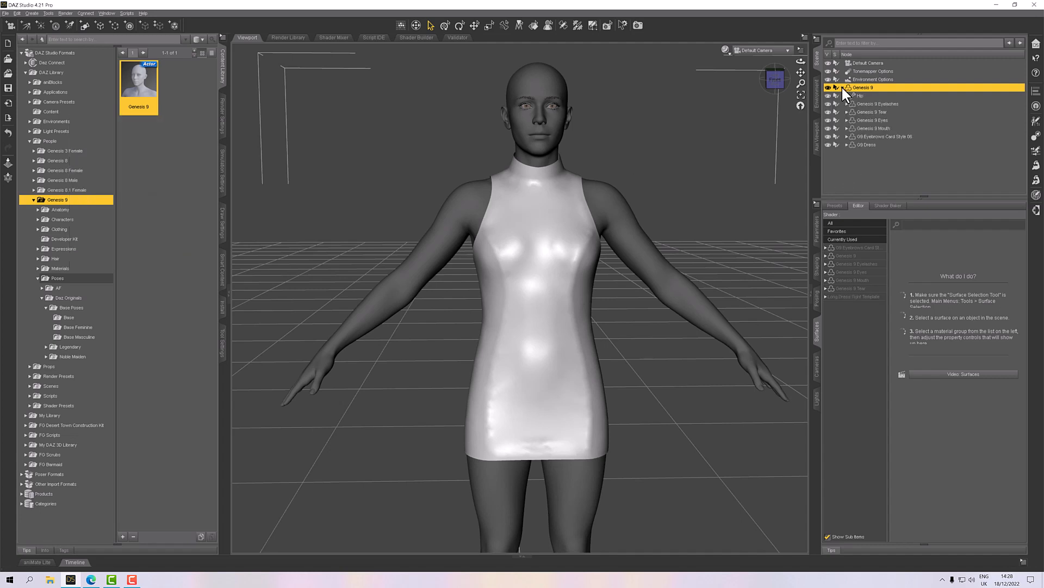
click(857, 143)
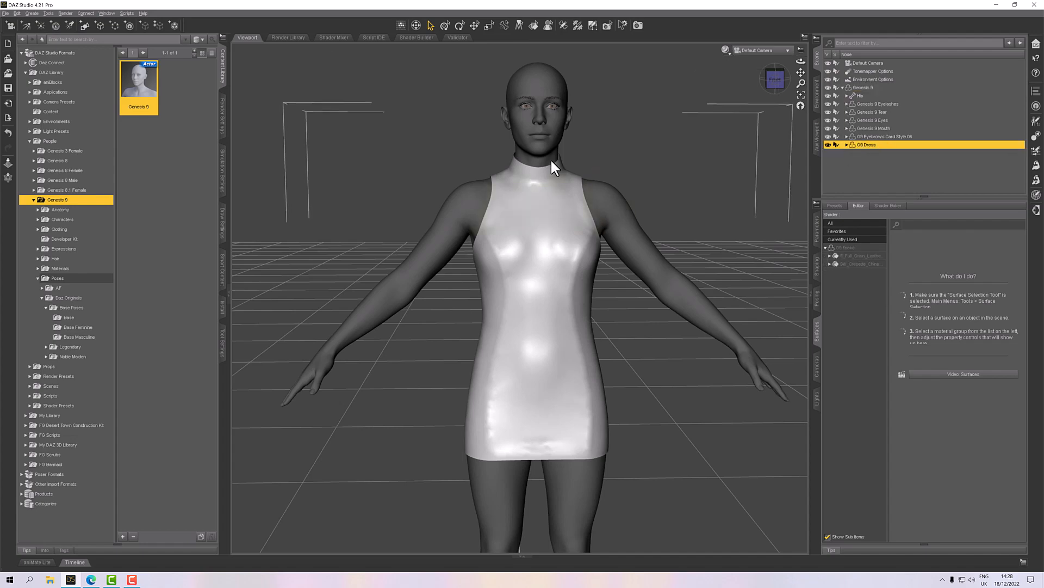
click(606, 201)
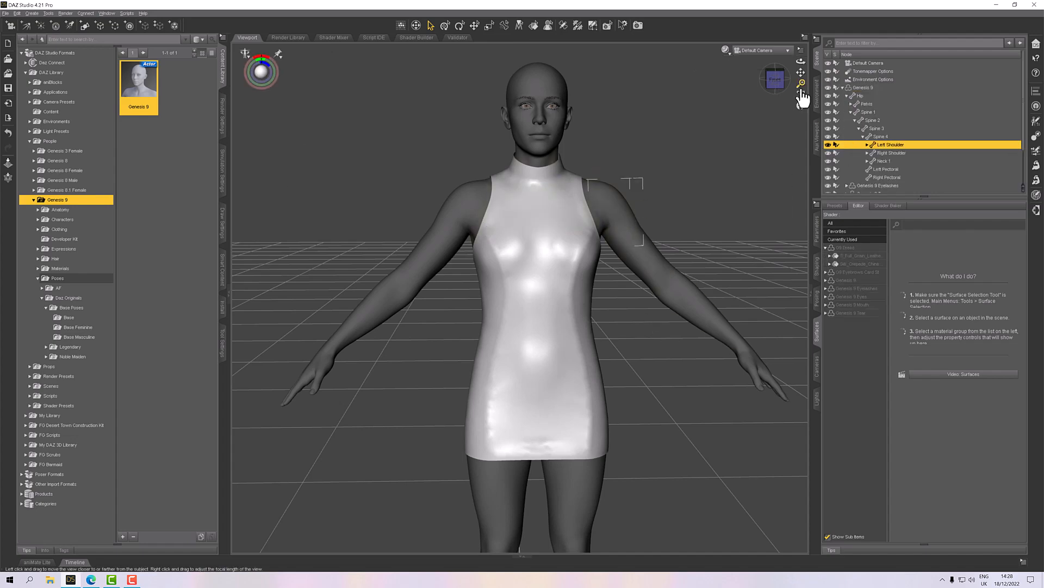
click(784, 83)
click(779, 87)
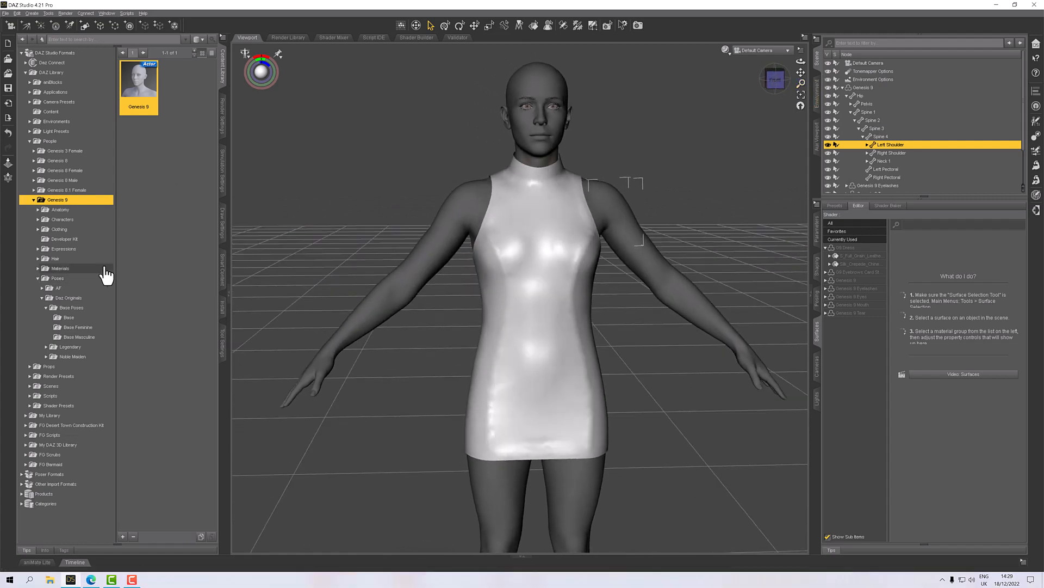
Apply G9 Base Pose 08 Flying from the Base poses to the figure and inspect the dress from several sides
click(77, 319)
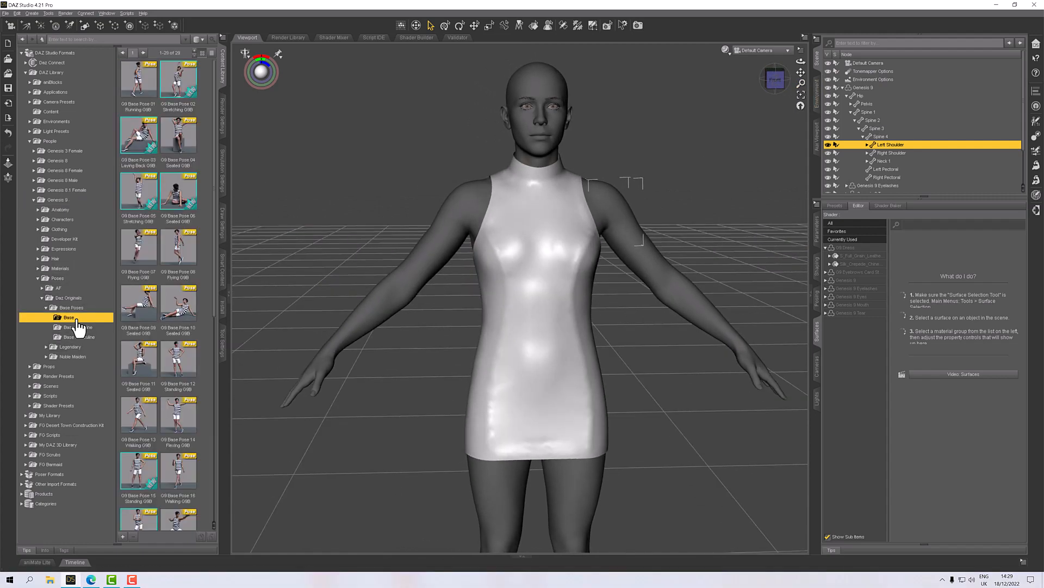
click(458, 216)
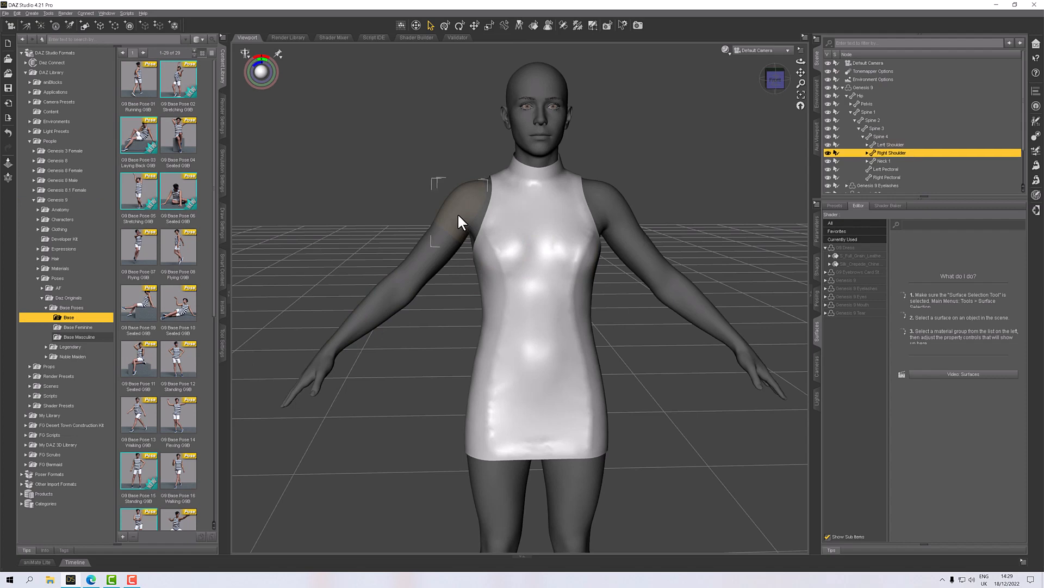
drag(780, 84, 761, 93)
double_click(172, 256)
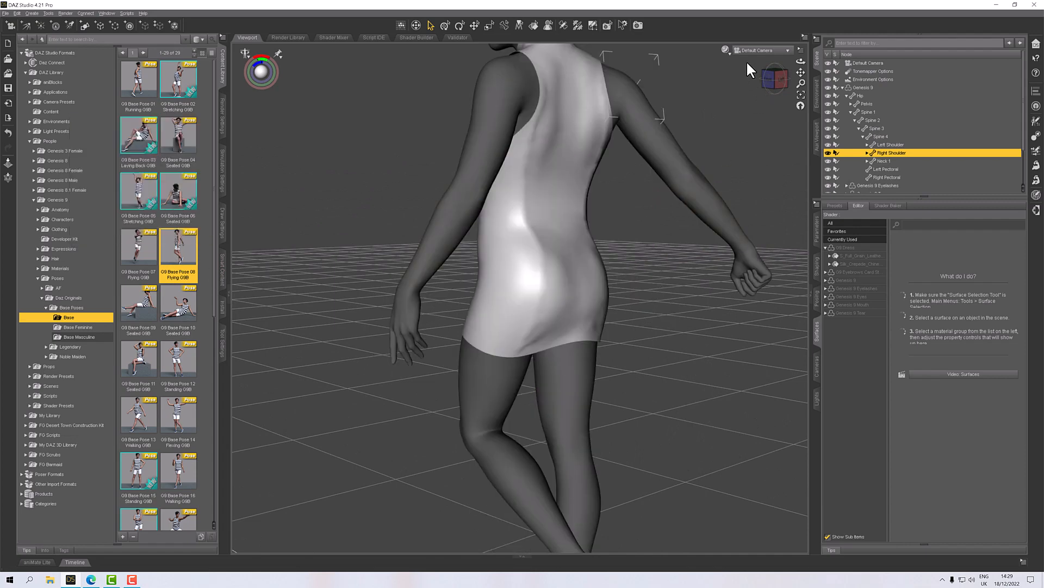
click(781, 81)
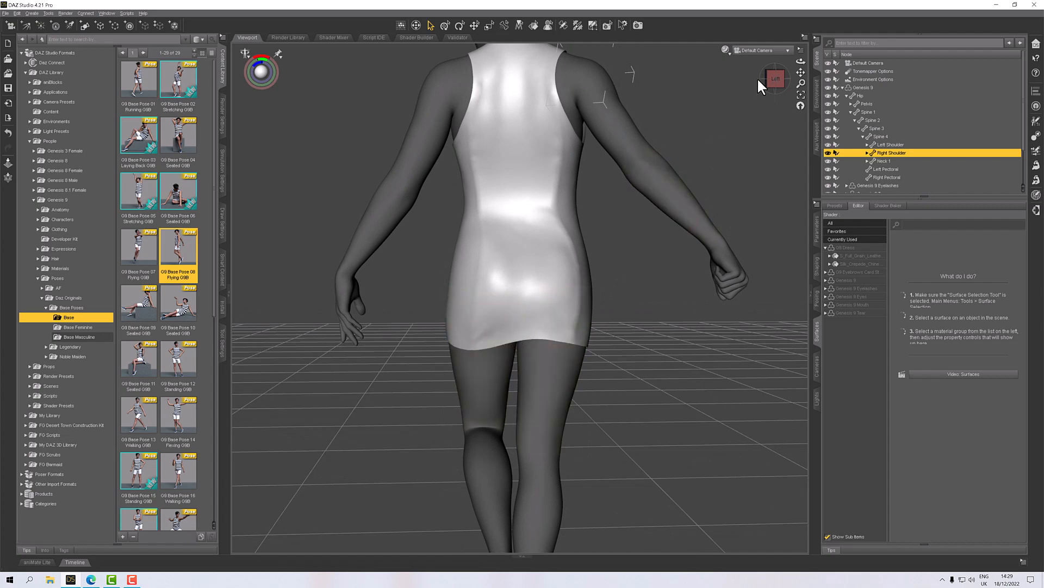
drag(777, 79, 656, 87)
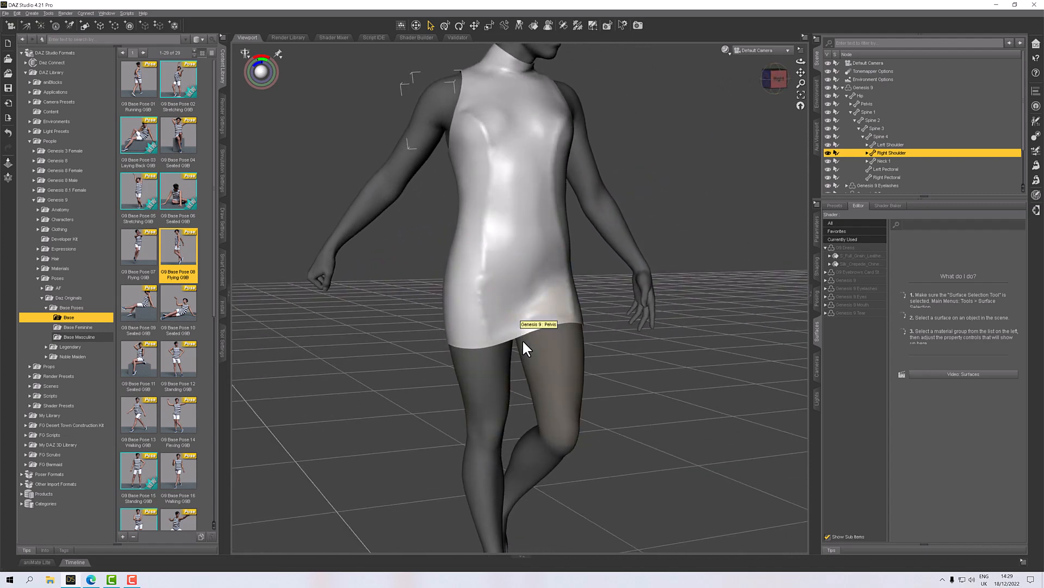
Apply G9 Base Pose 13 Walking to the figure and inspect how the dress deforms around the hem and thighs
click(777, 81)
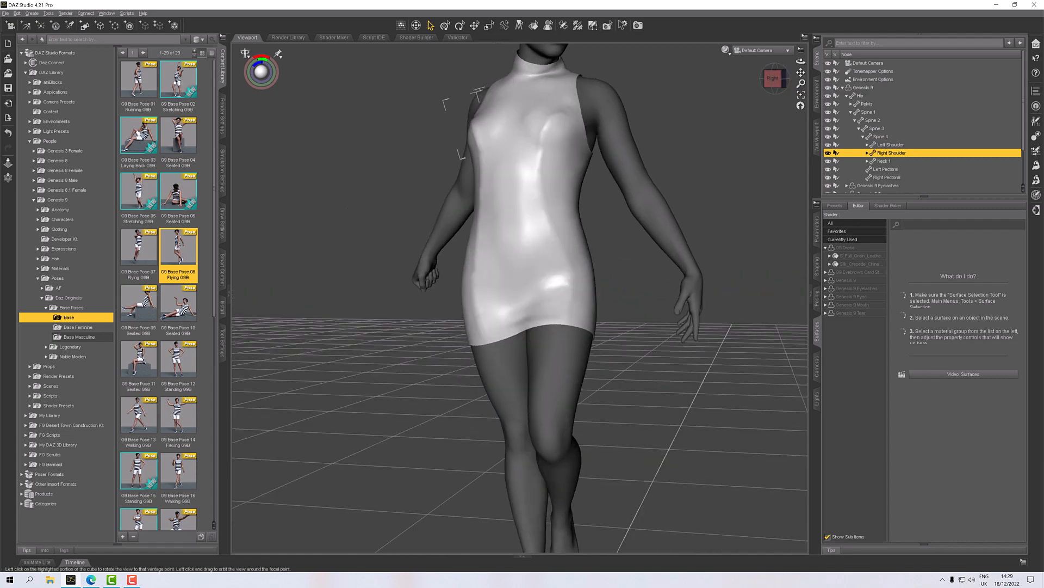
double_click(140, 430)
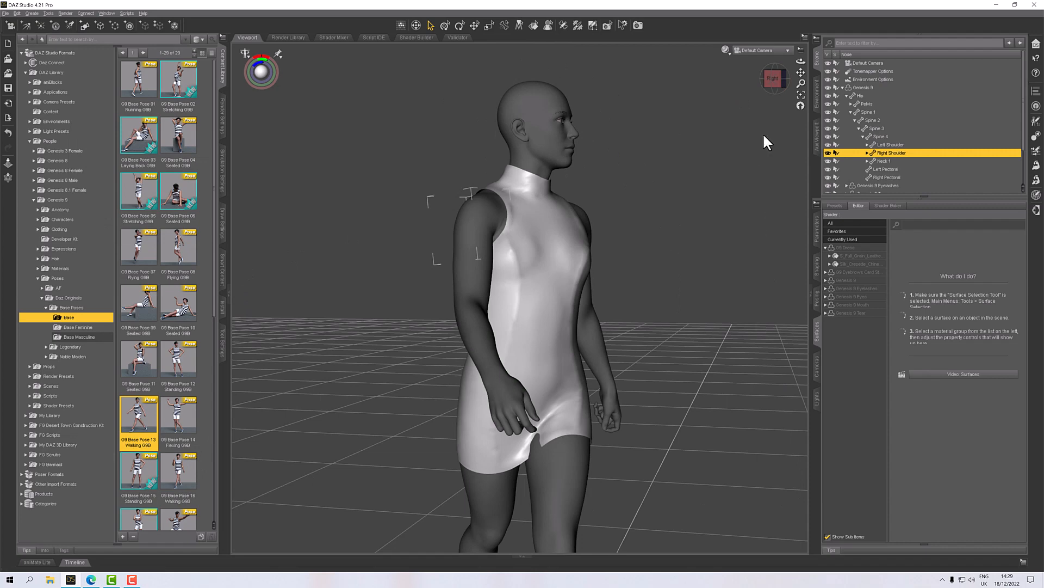
click(772, 79)
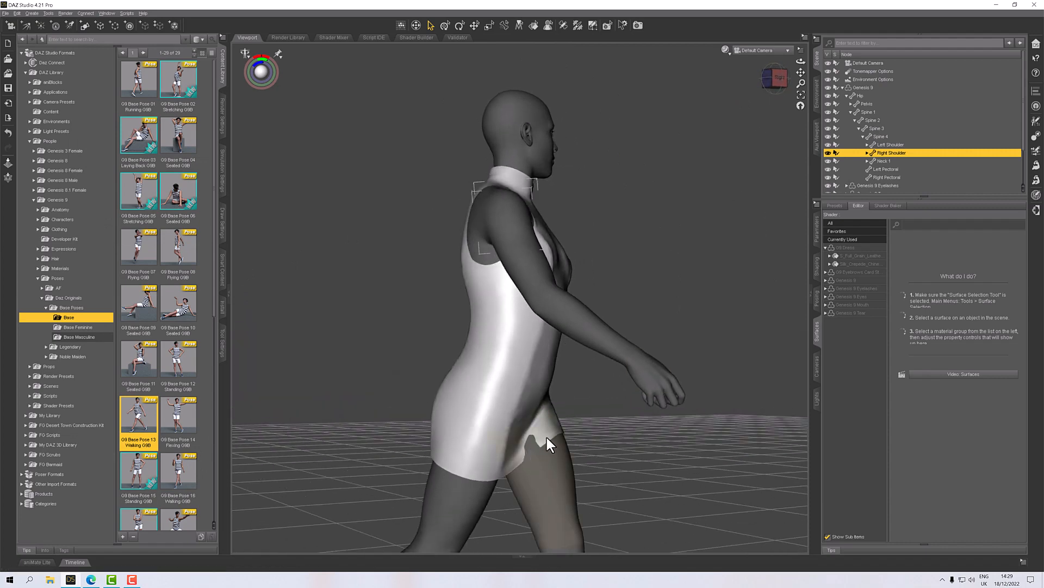
click(776, 81)
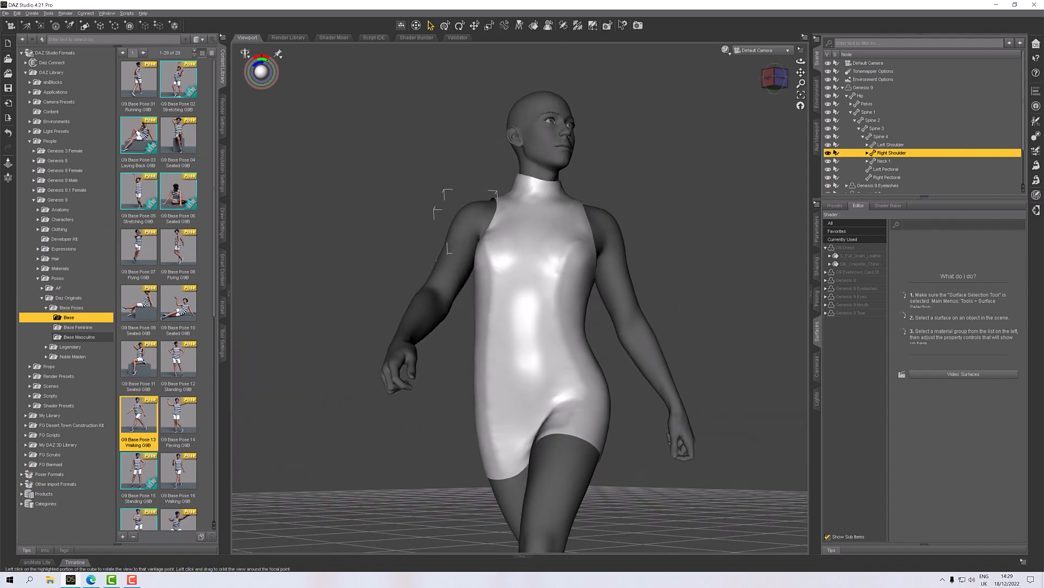
drag(775, 80, 753, 106)
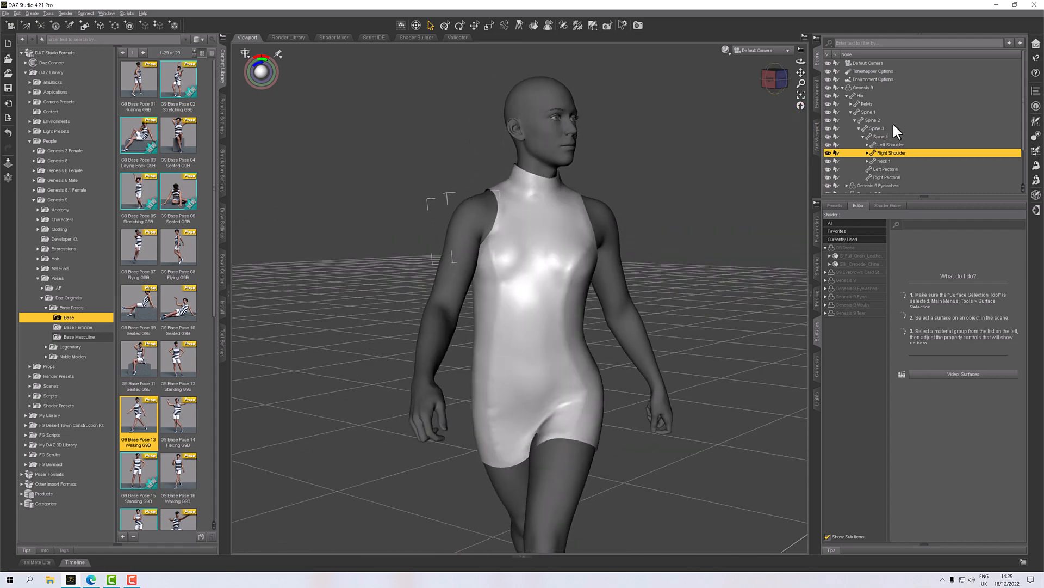
Add a smoothing modifier to the G9 Dress geometry and inspect the dress in the walking pose from different angles
scroll(889, 148, down, 1)
scroll(876, 163, down, 4)
click(866, 184)
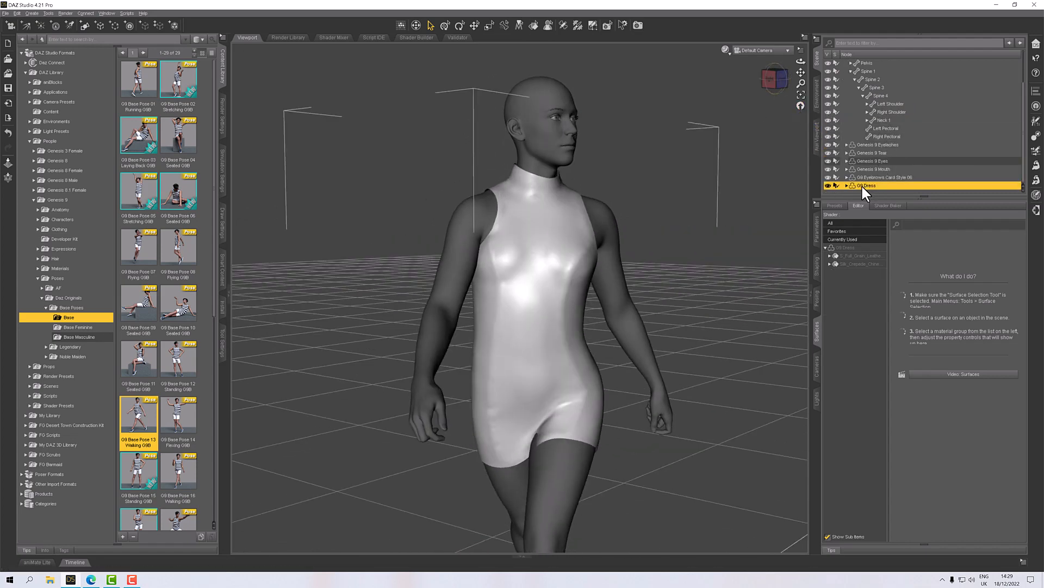
click(817, 40)
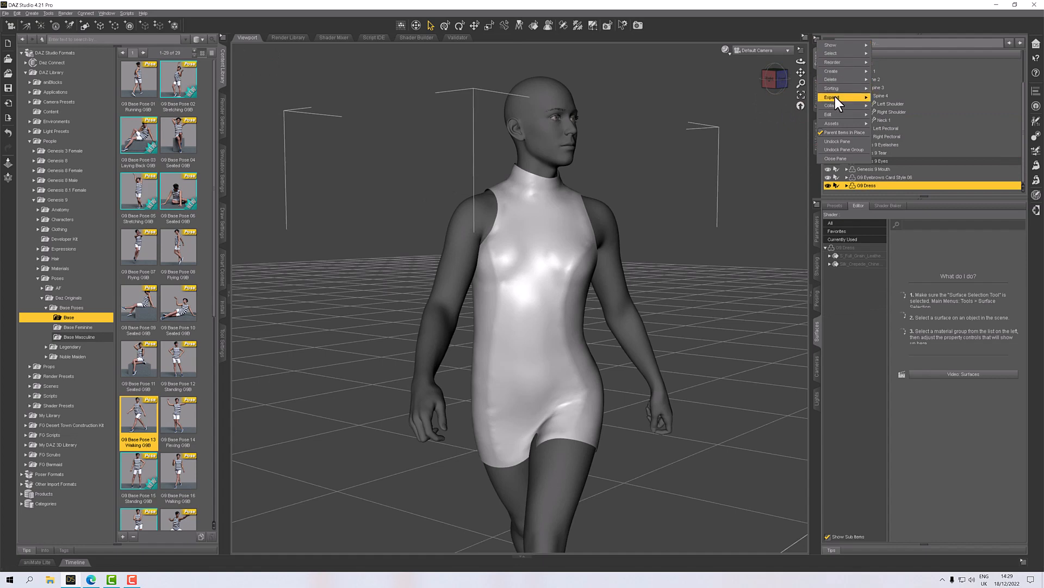
mouse_move(837, 114)
mouse_move(895, 116)
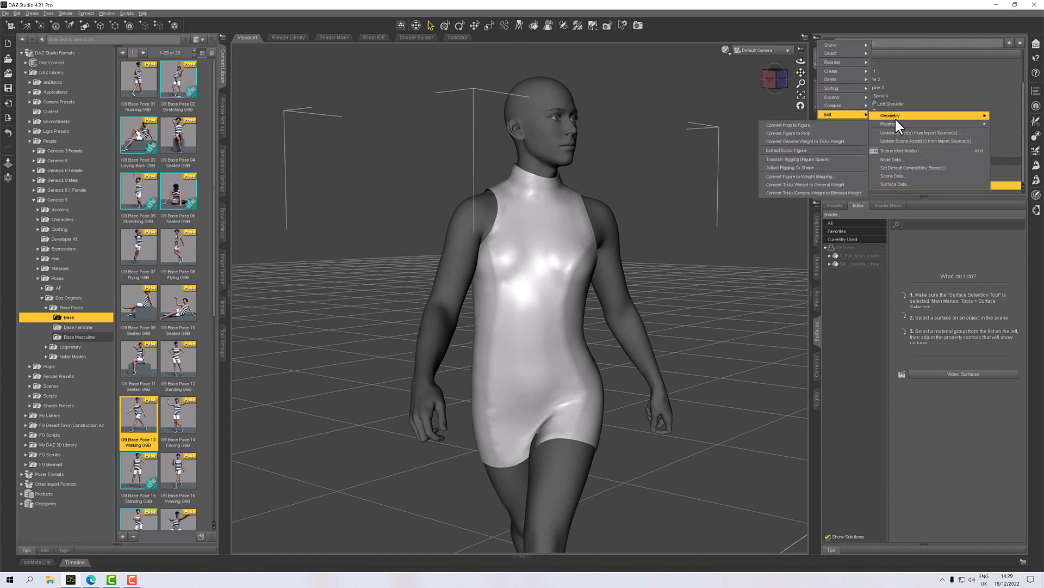
click(842, 116)
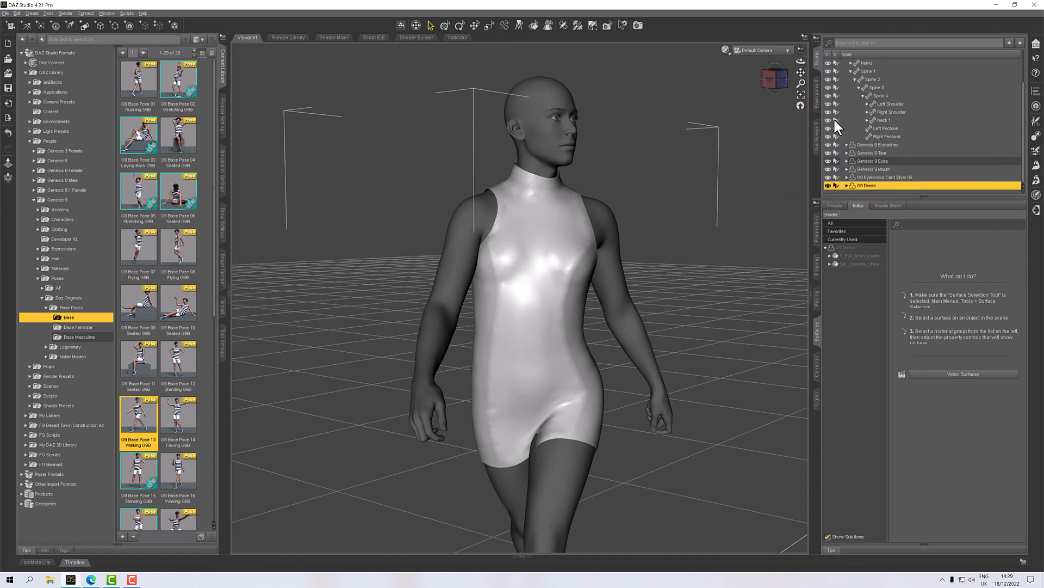
click(778, 84)
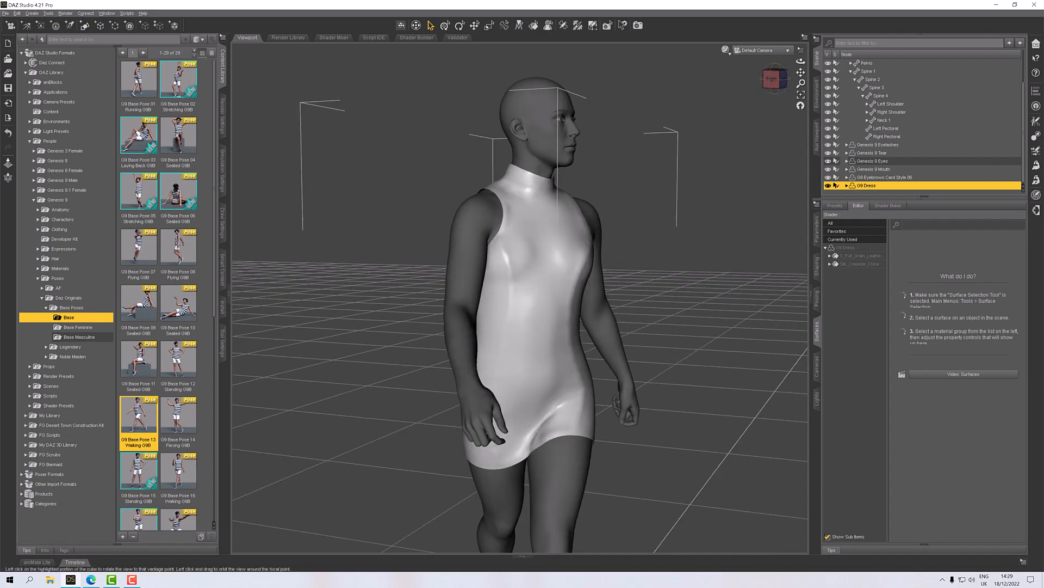
drag(777, 82, 723, 105)
Apply G9 Base Pose 27 Running to the figure and inspect the dress at the hips and raised thigh from several sides
click(468, 210)
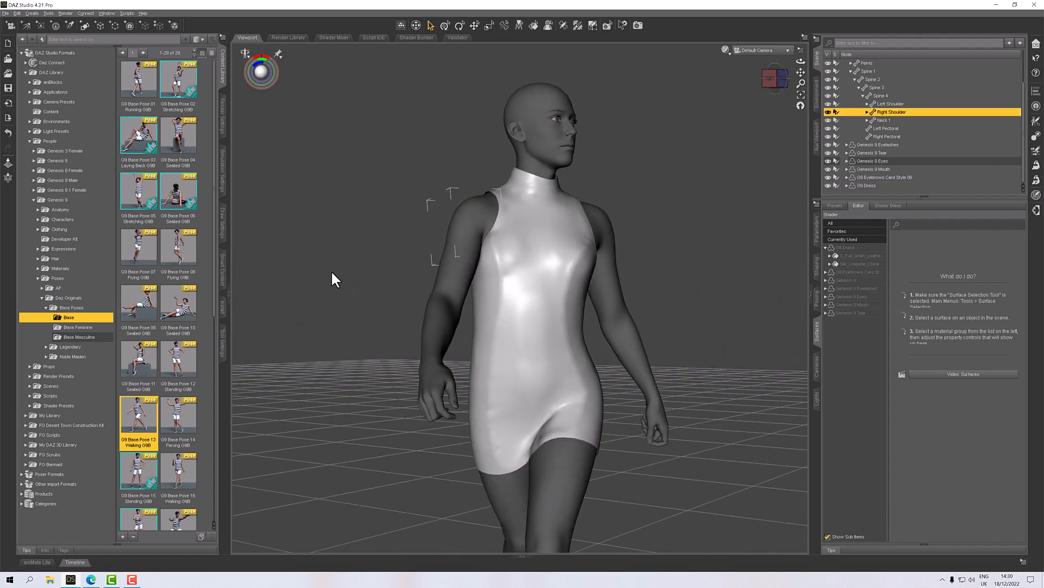
scroll(209, 445, down, 6)
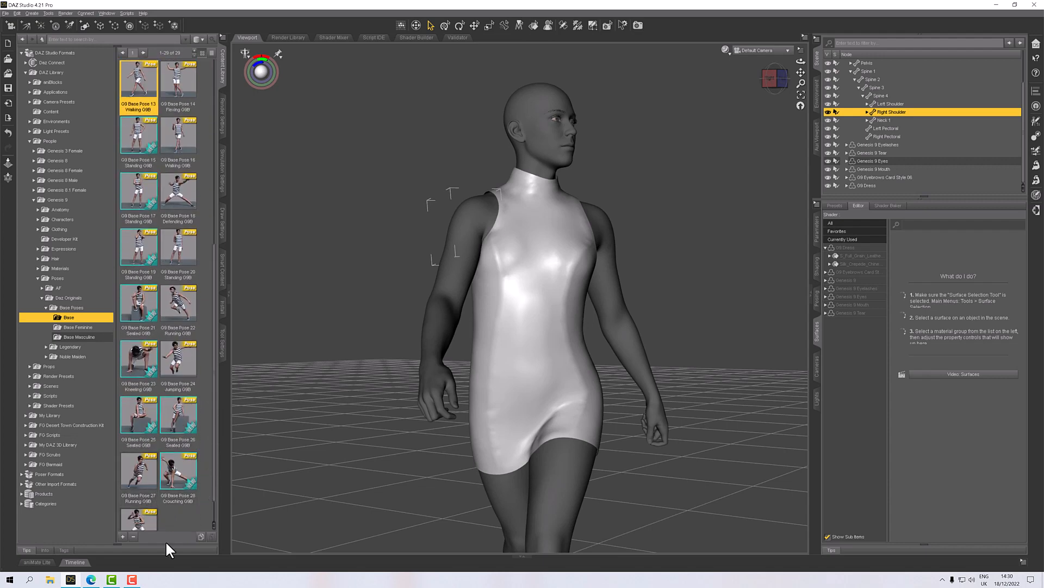
double_click(132, 477)
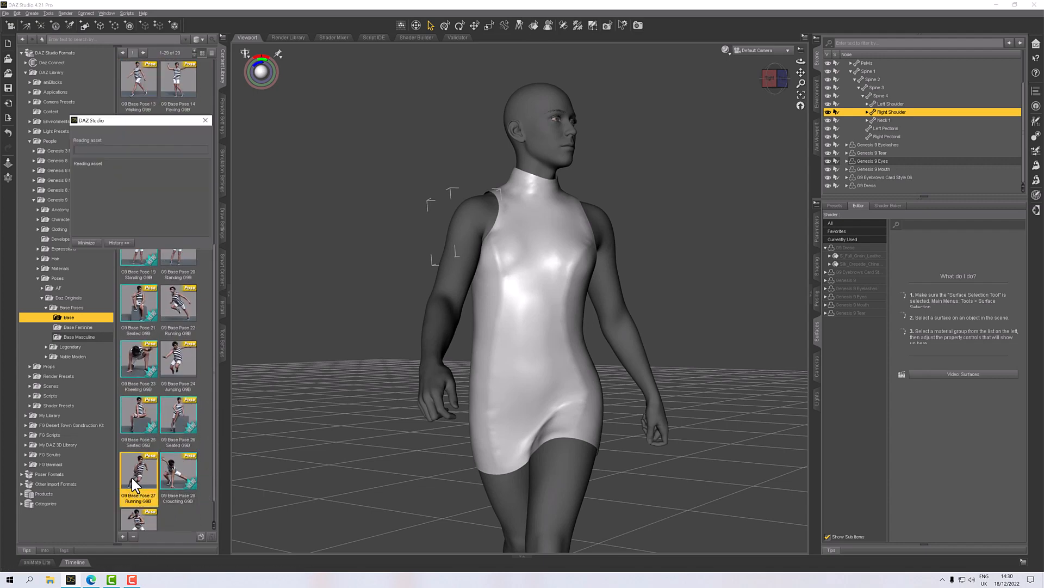
click(772, 80)
drag(775, 80, 786, 117)
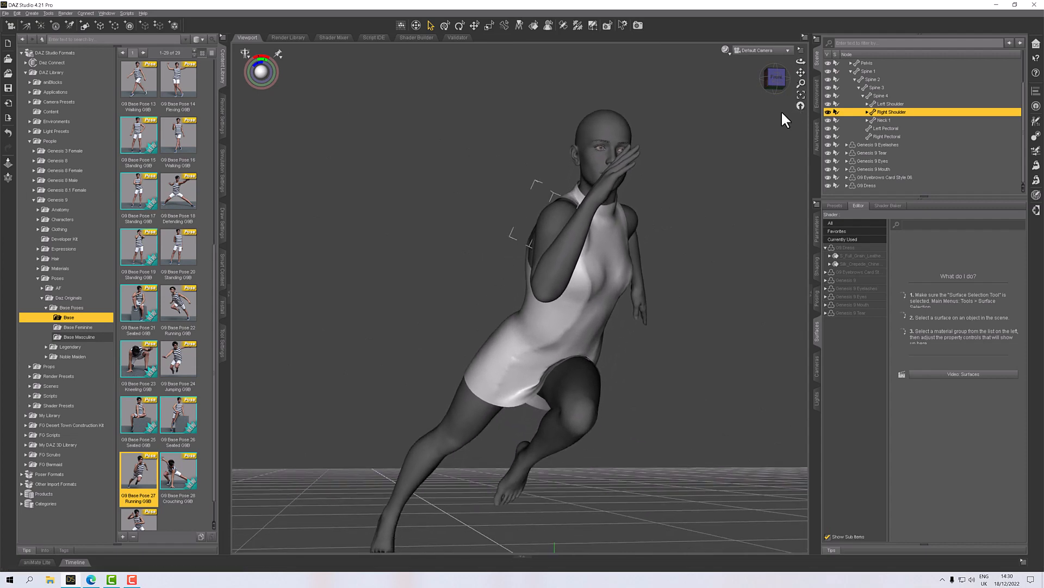
click(772, 89)
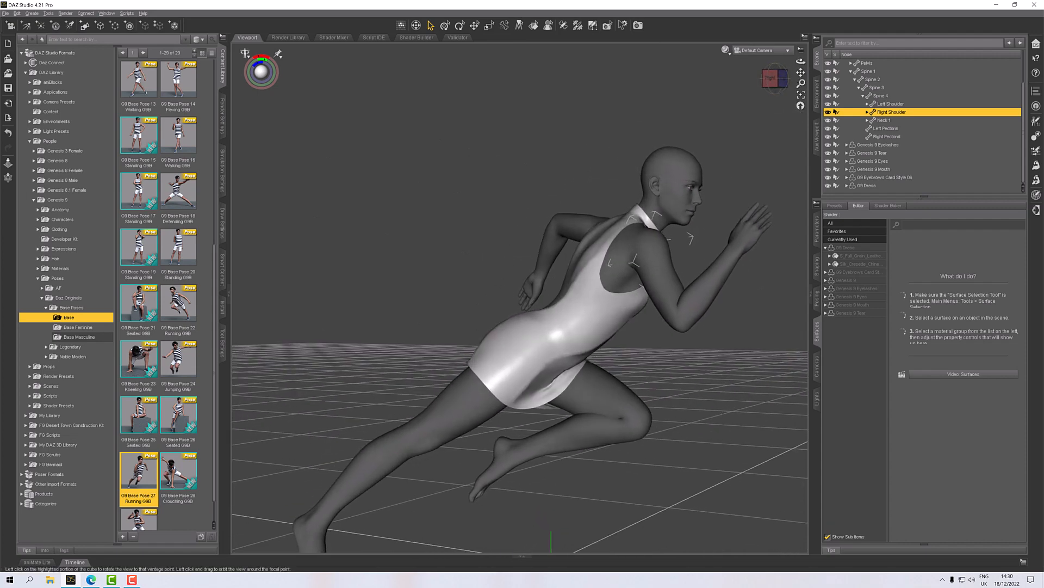
drag(774, 82, 753, 87)
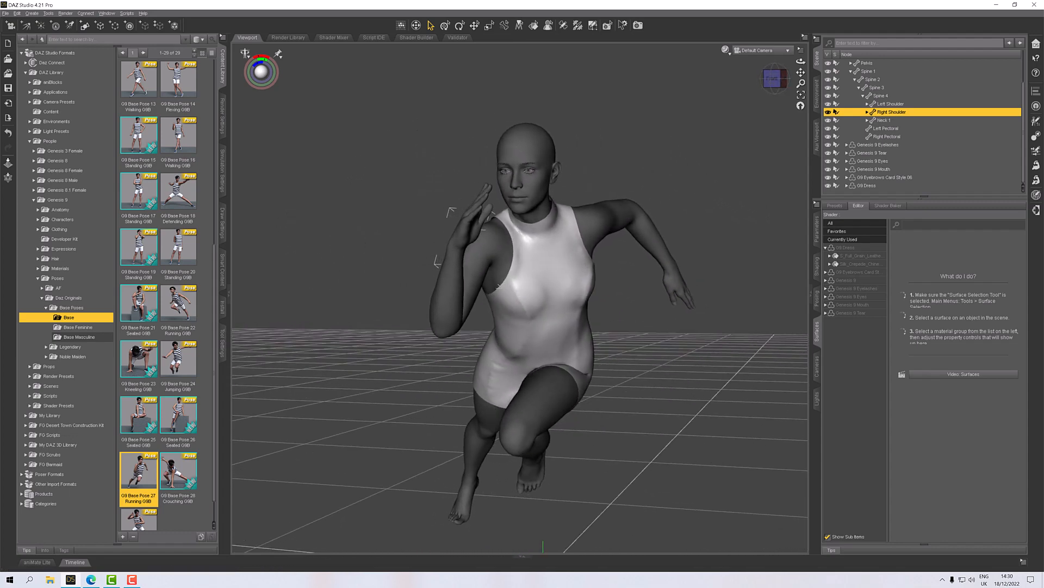
click(773, 86)
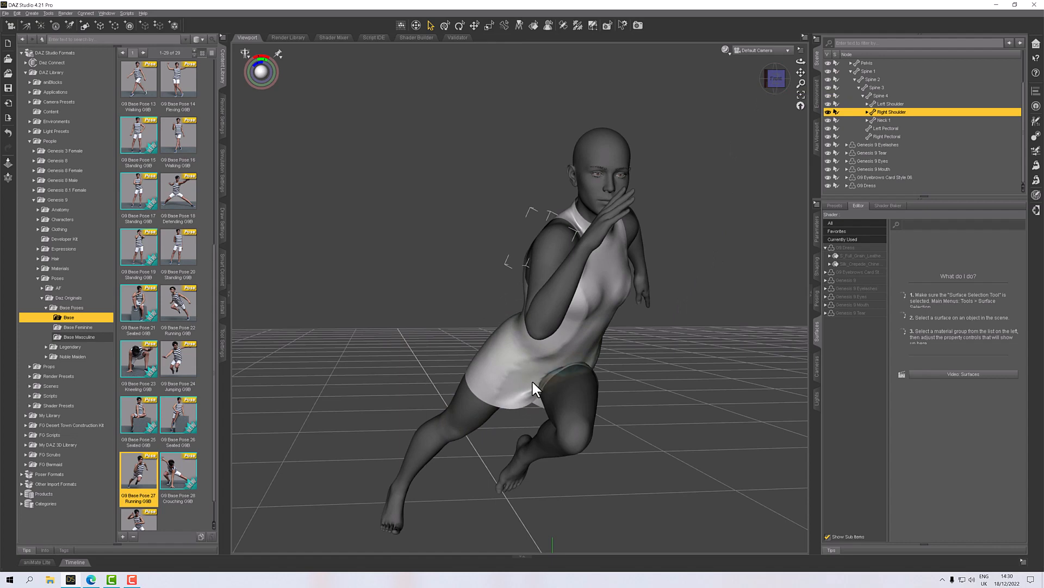
click(773, 79)
drag(774, 78, 833, 79)
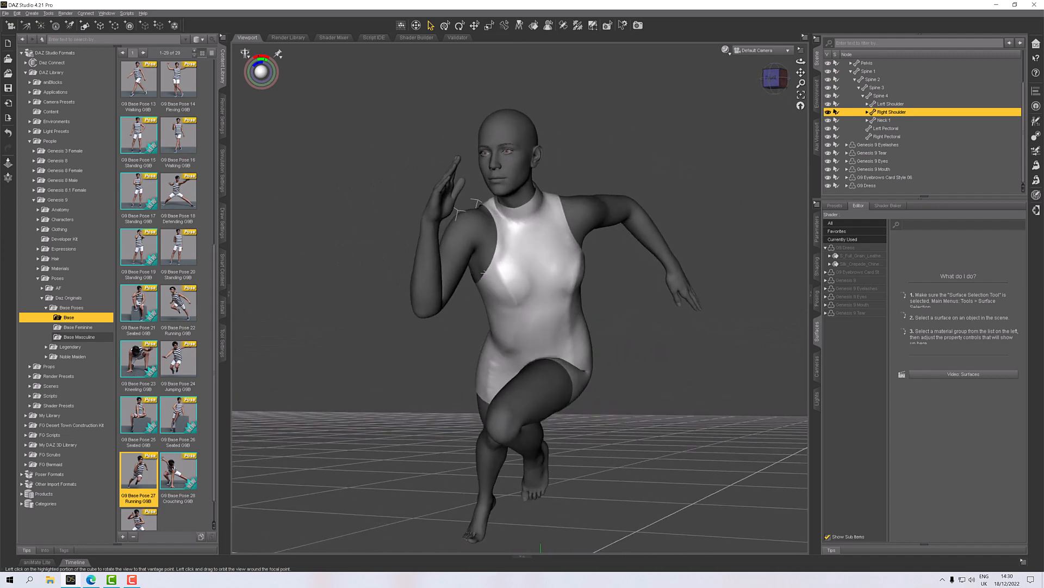
Restore the Genesis 9 figure's default pose and frame the head and whole dress from the front
click(579, 196)
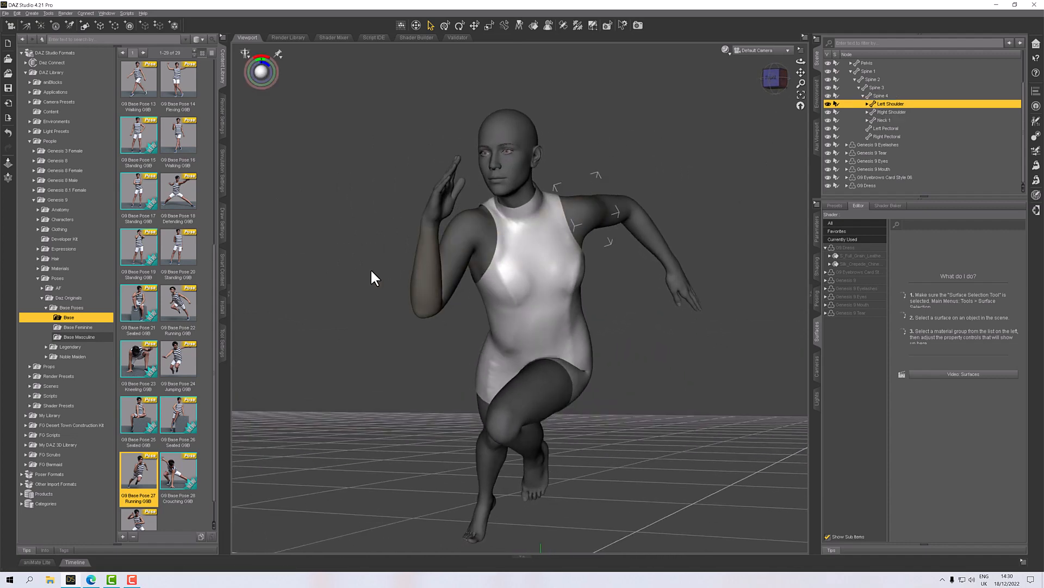
click(245, 54)
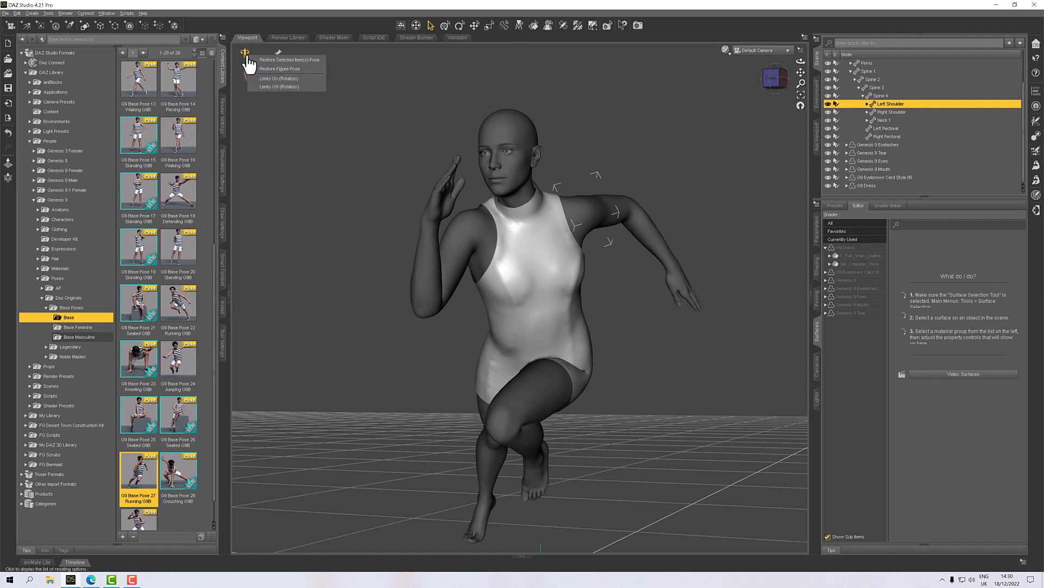
click(269, 68)
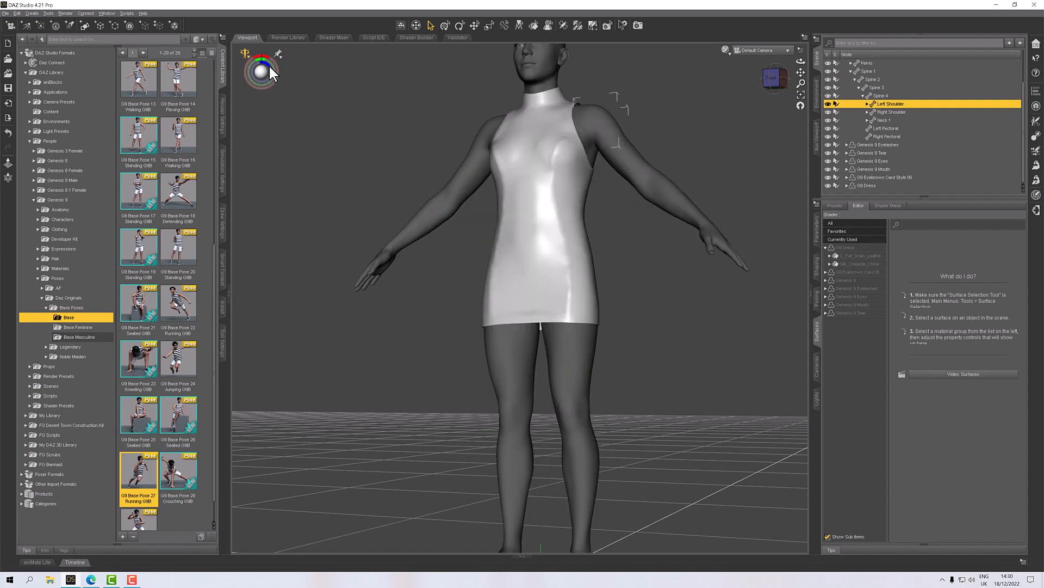
click(774, 80)
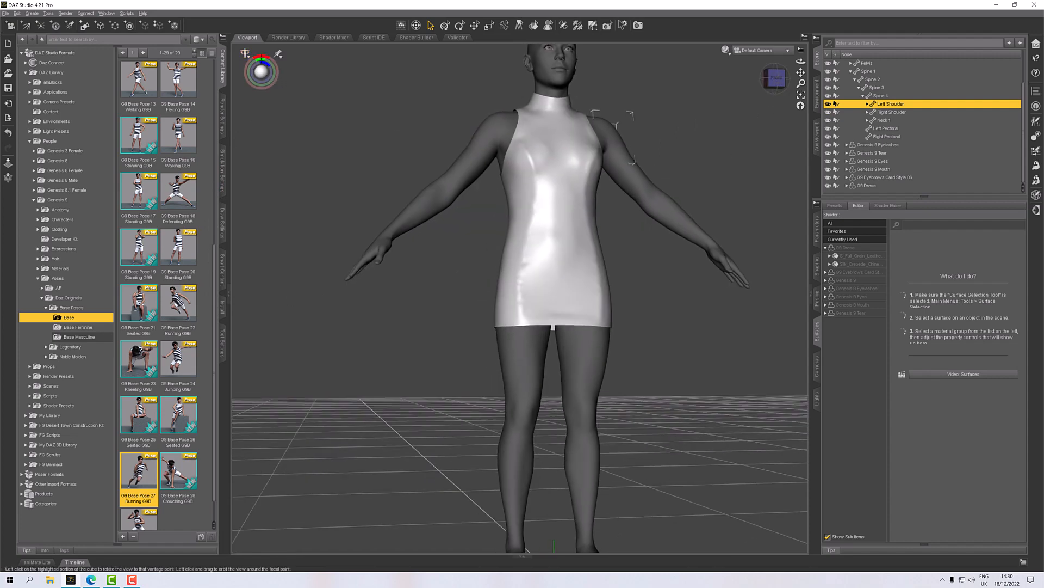
drag(800, 72, 608, 217)
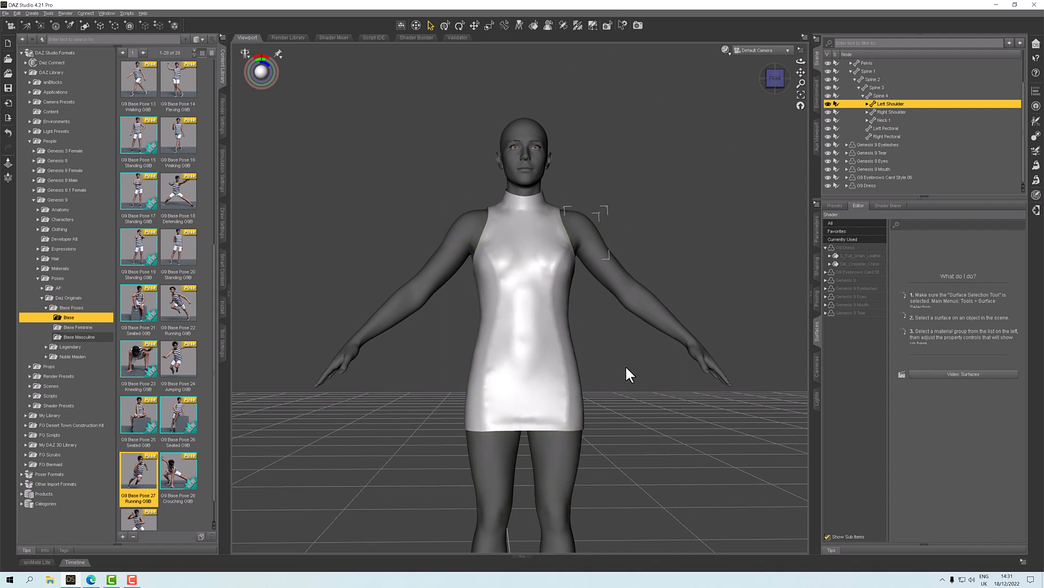
Convert the G9 Dress geometry to SubD and inspect the dress surface from the front and side
click(872, 185)
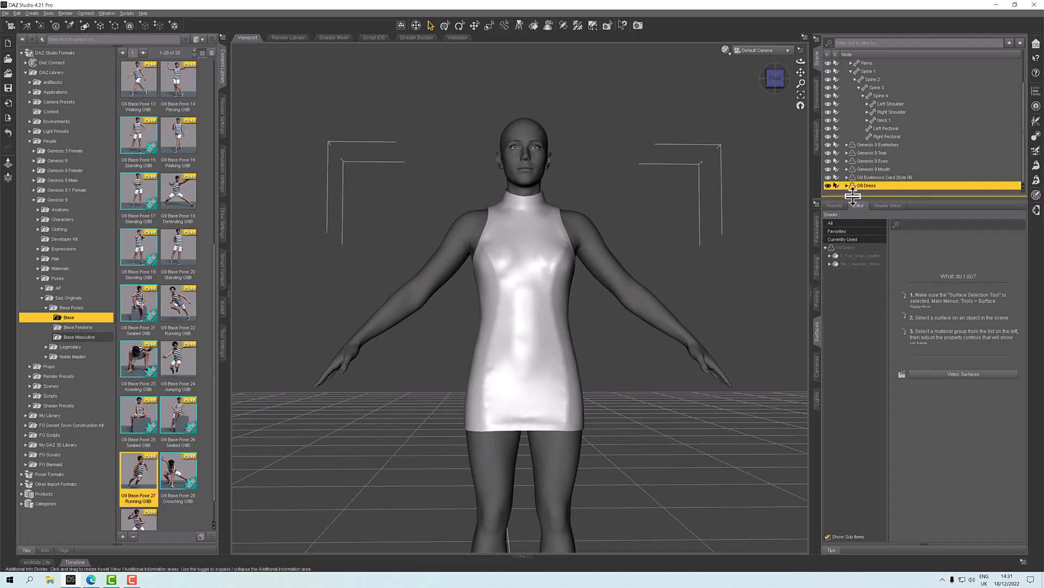
click(817, 39)
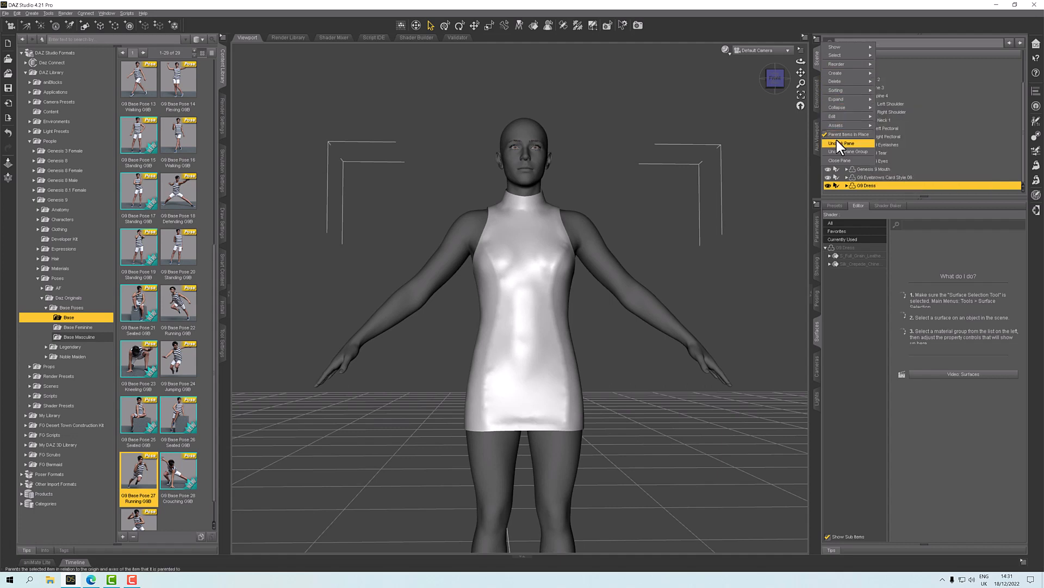
mouse_move(847, 118)
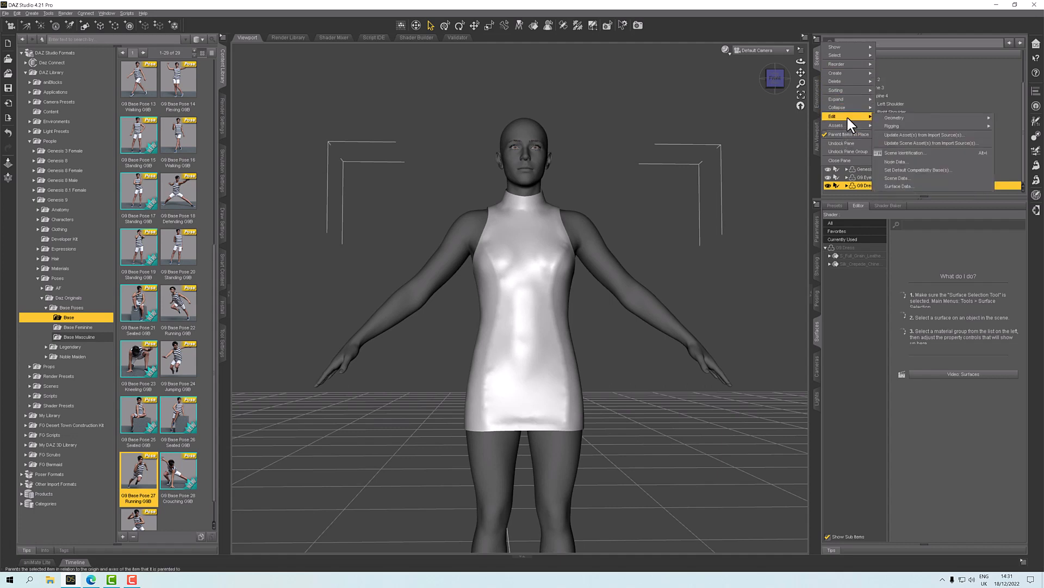
mouse_move(882, 116)
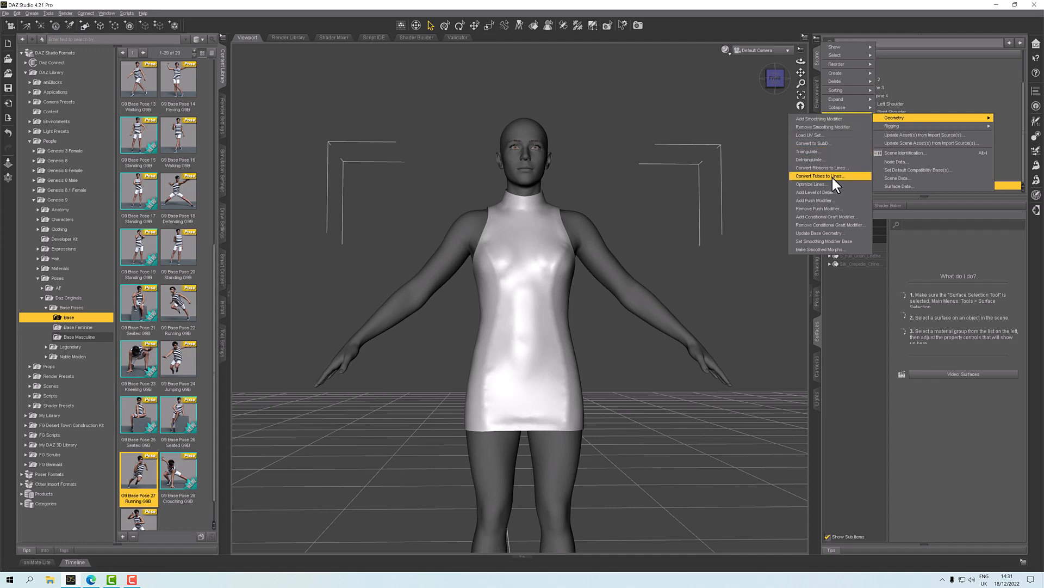
click(816, 142)
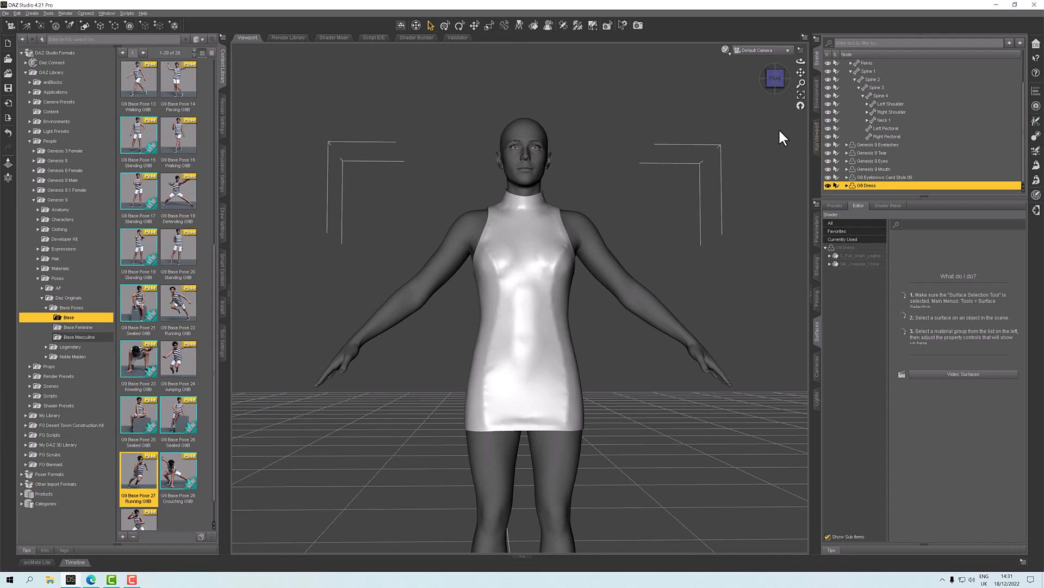
click(776, 83)
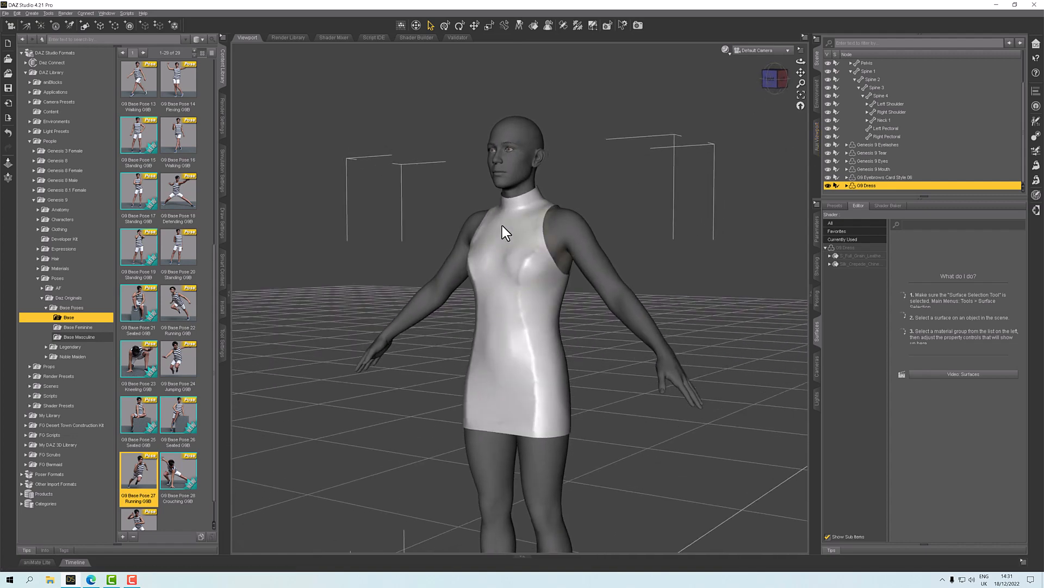
click(770, 81)
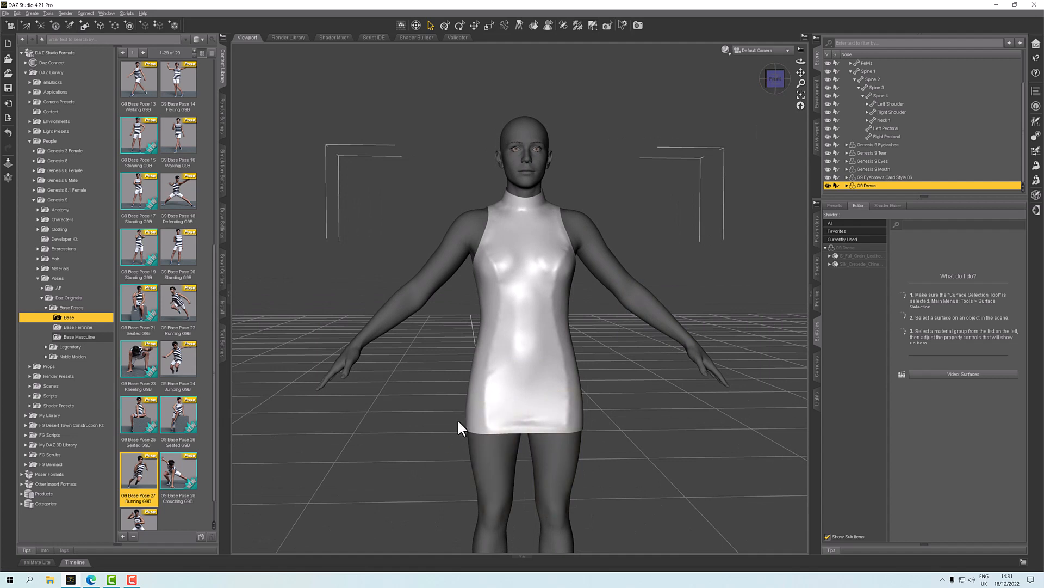
Set the viewport draw style to Wire Shaded and examine the dress mesh up close
click(725, 50)
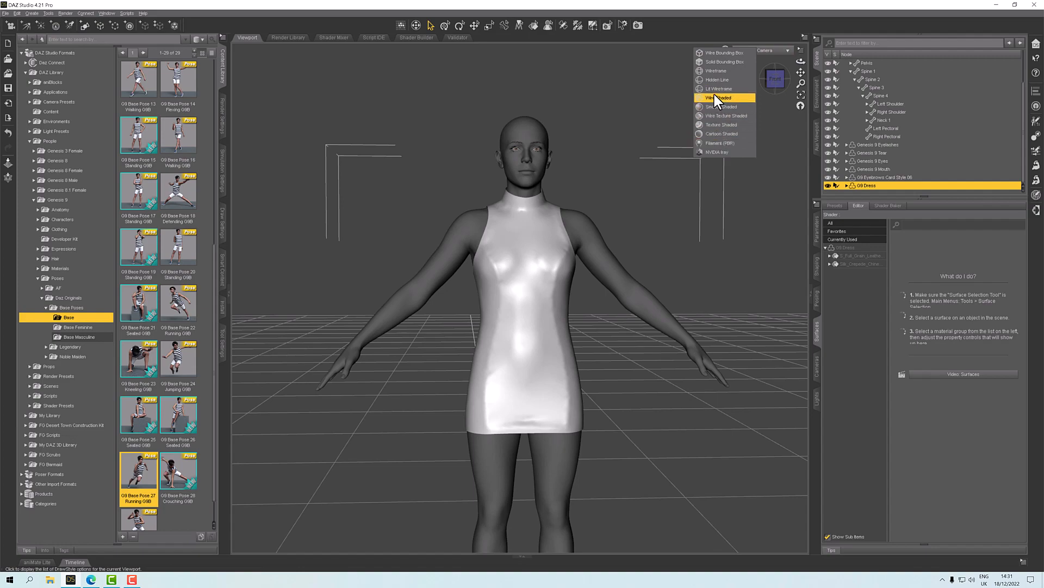
click(714, 97)
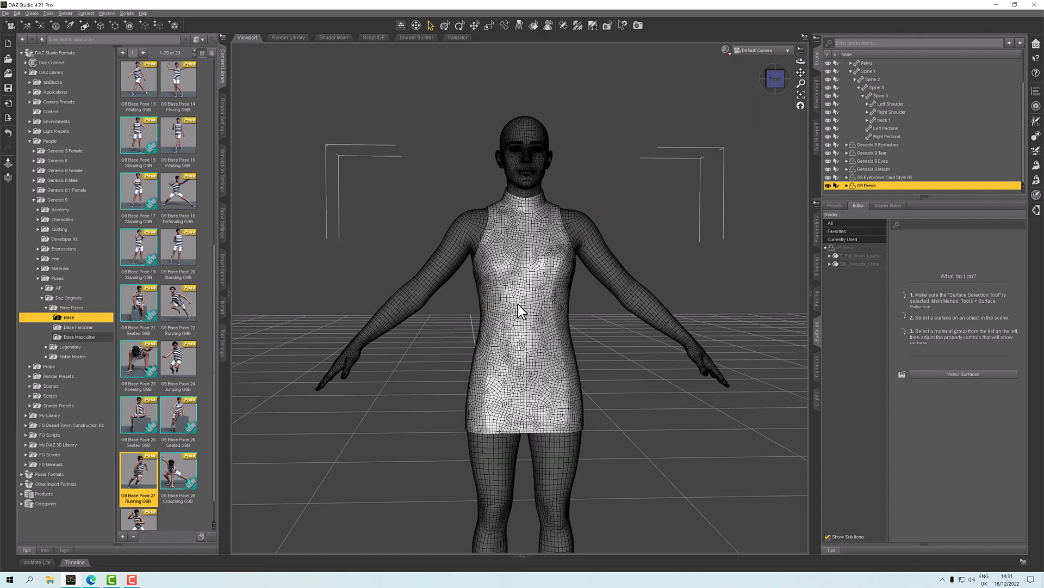
scroll(518, 305, up, 6)
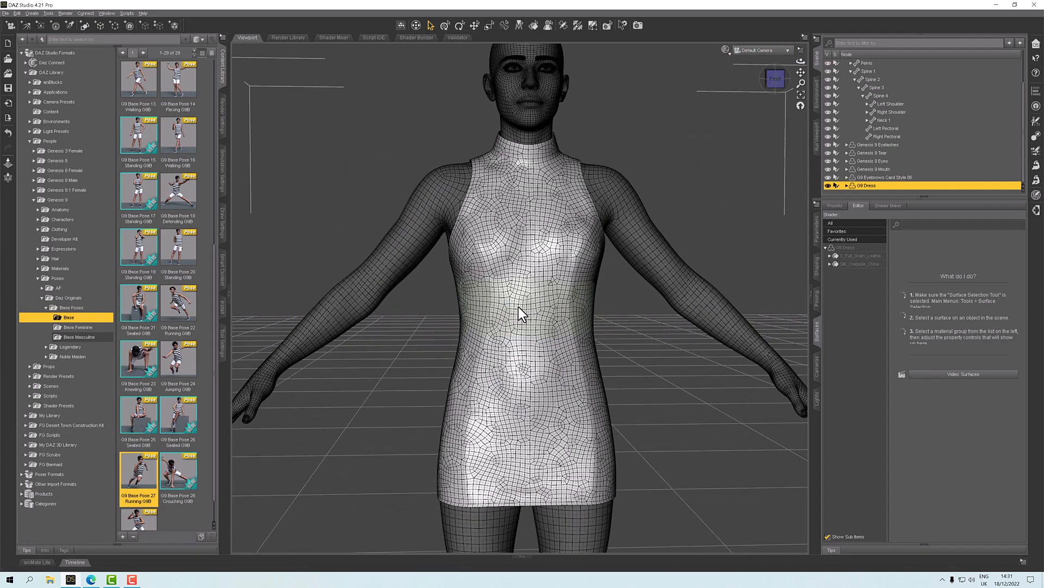
scroll(518, 307, up, 3)
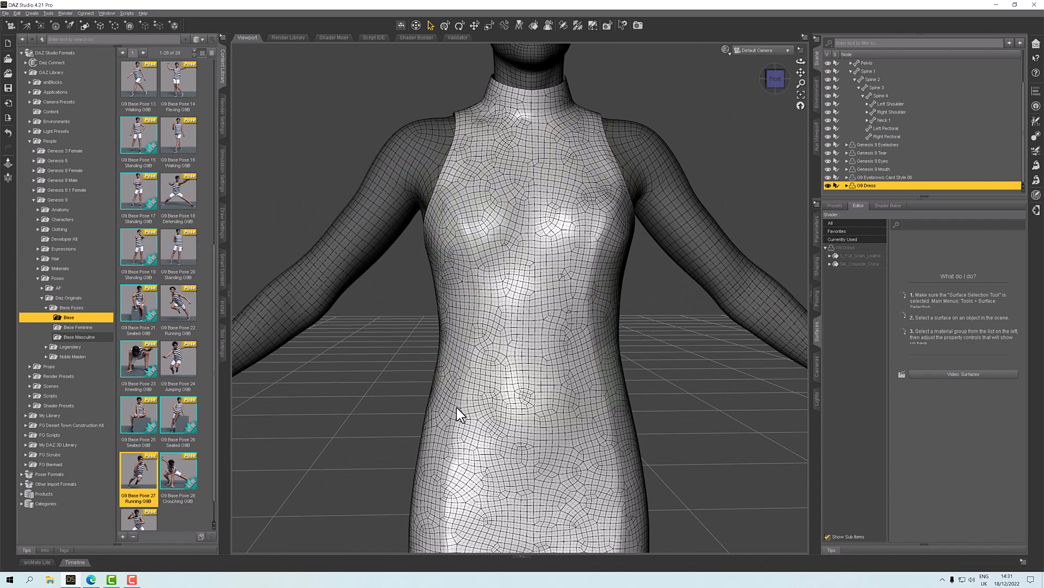
mouse_move(776, 87)
mouse_down()
mouse_move(805, 95)
mouse_move(773, 86)
mouse_up()
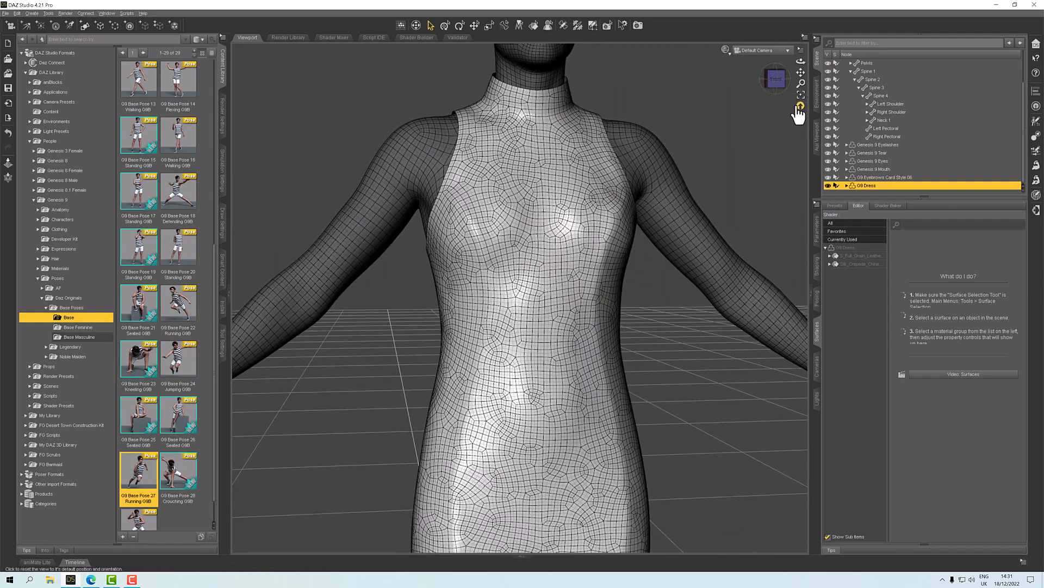
Frame the dress and head from the front and set the viewport draw style to Texture Shaded
click(780, 83)
drag(802, 85, 802, 109)
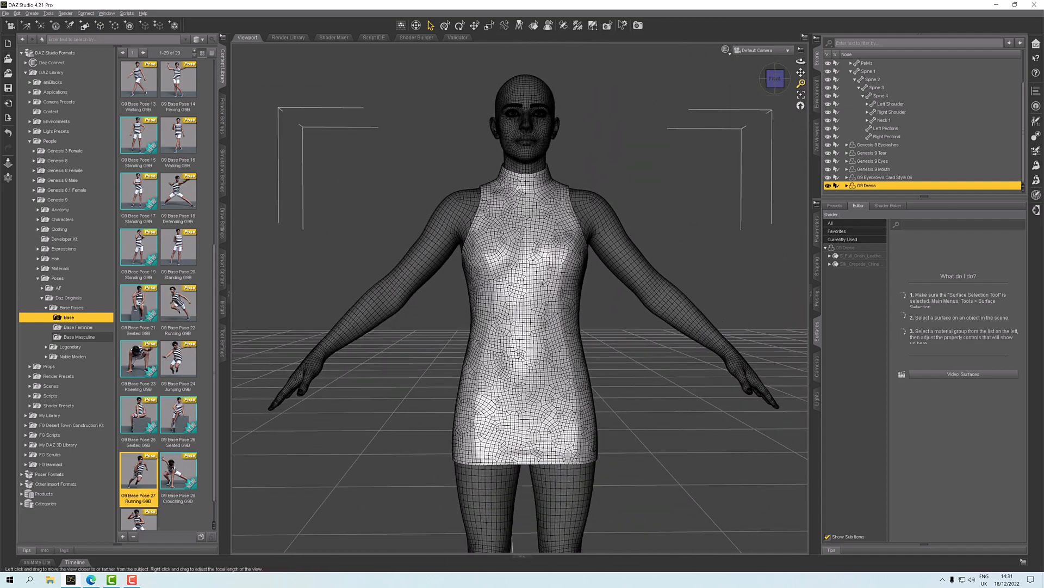
drag(801, 71, 800, 82)
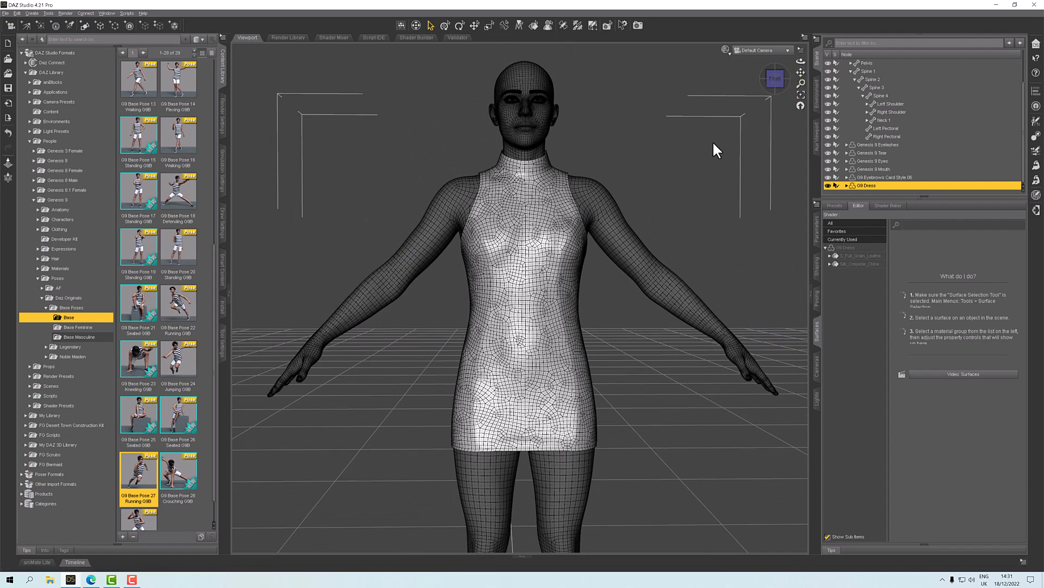
click(730, 54)
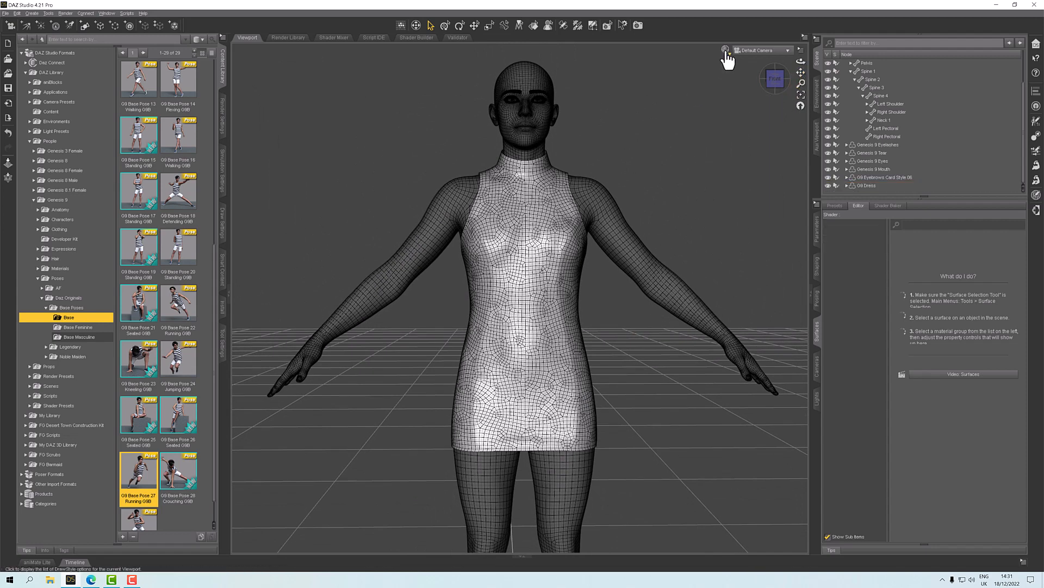
click(726, 50)
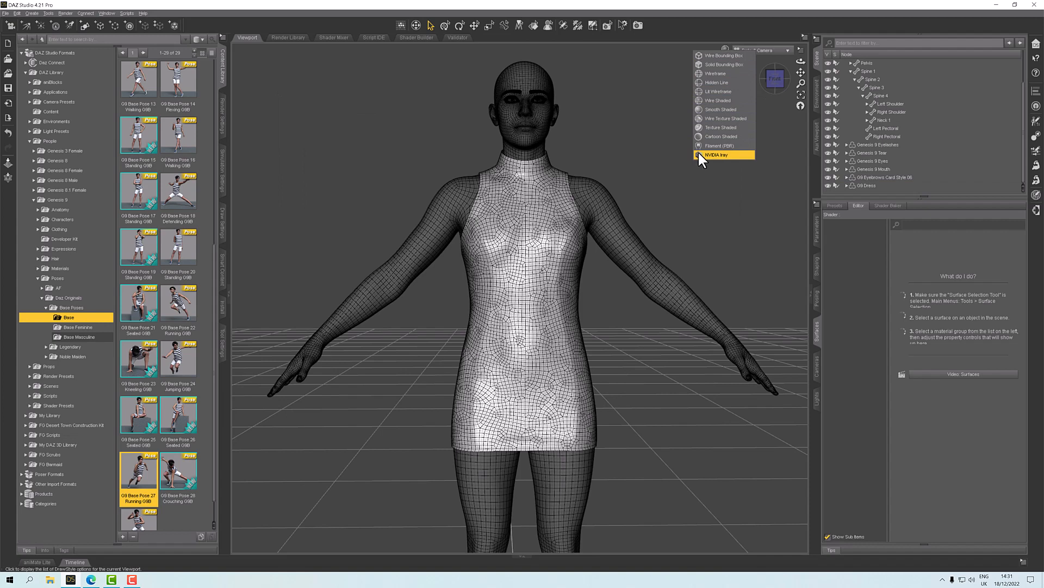
click(707, 127)
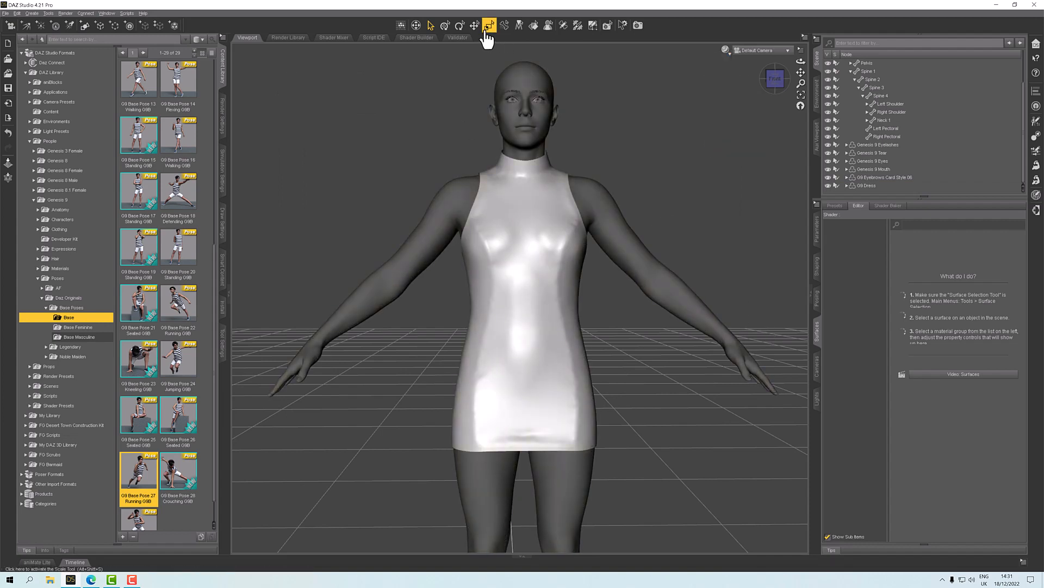
Select the dress's Silk_Crepede_Chine surface with the Surface Selection Tool and load G9 Dress_normal_1002.png as its normal map
click(534, 26)
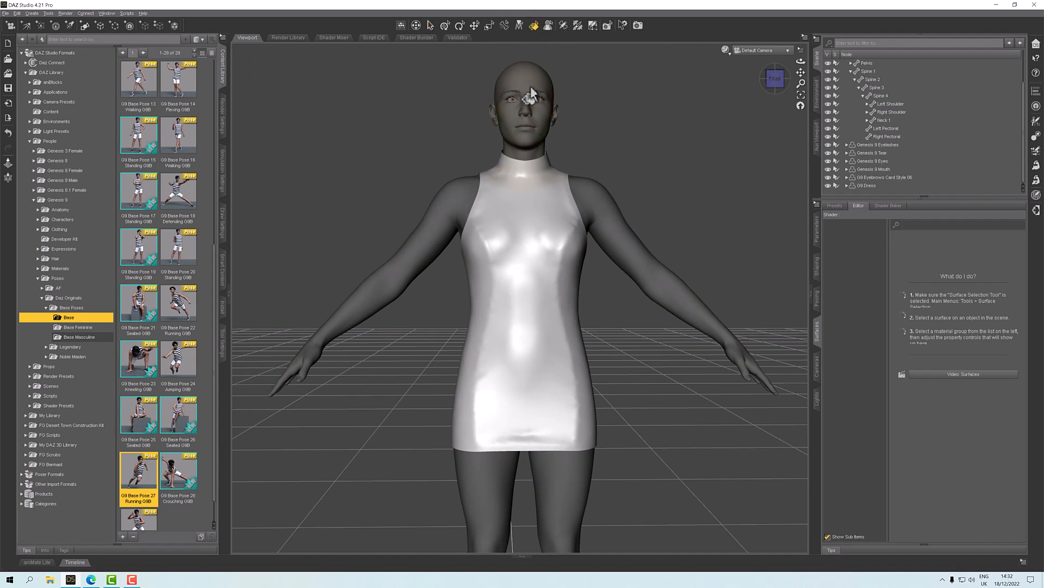
click(522, 206)
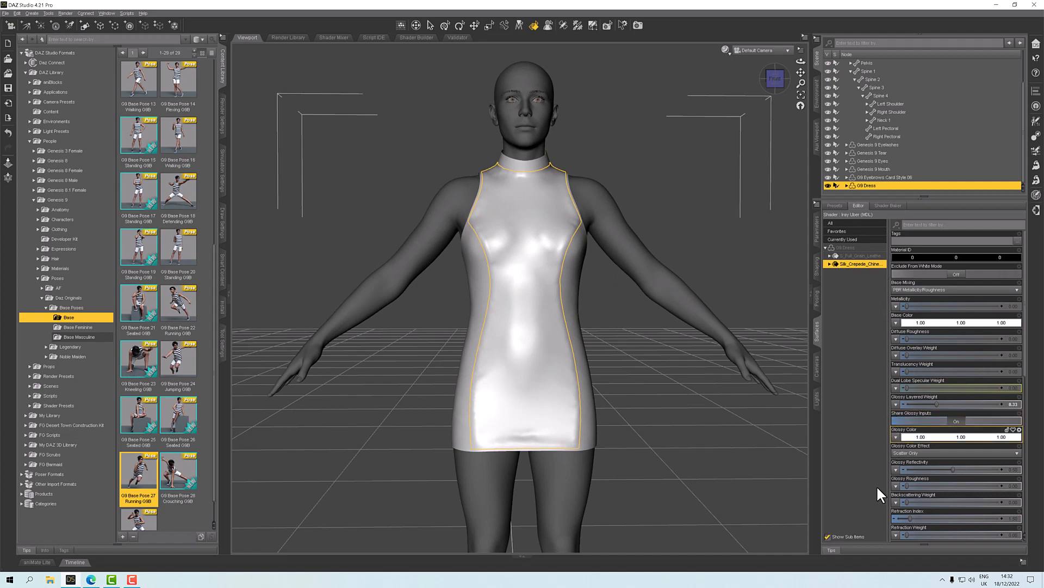
scroll(896, 498, down, 4)
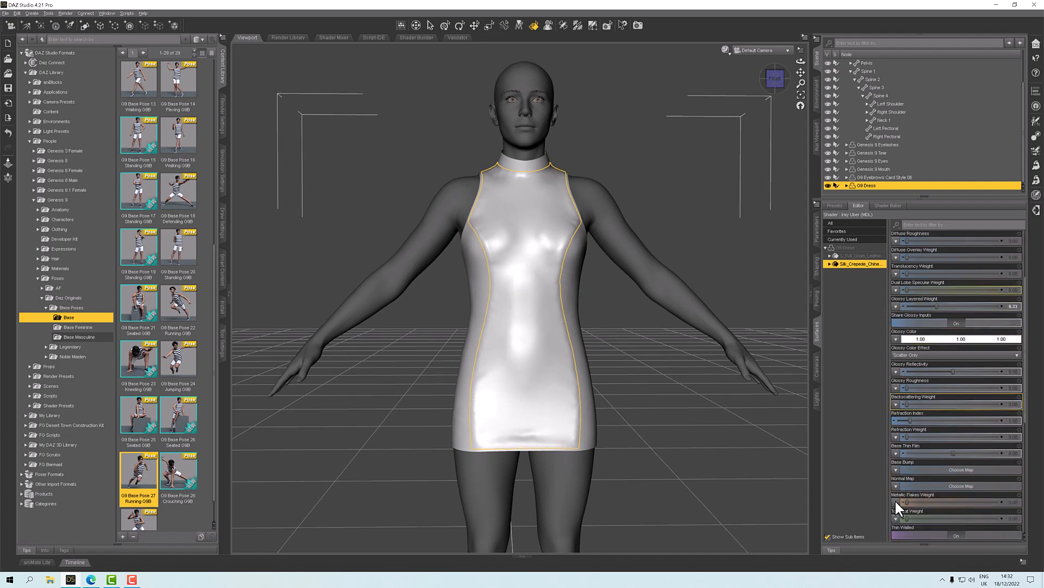
click(896, 453)
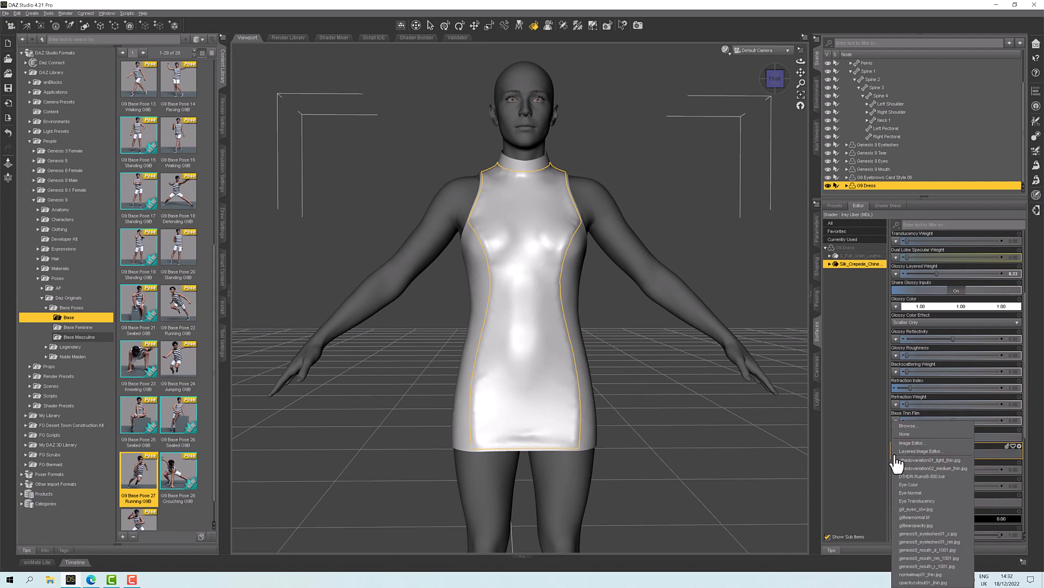
click(909, 423)
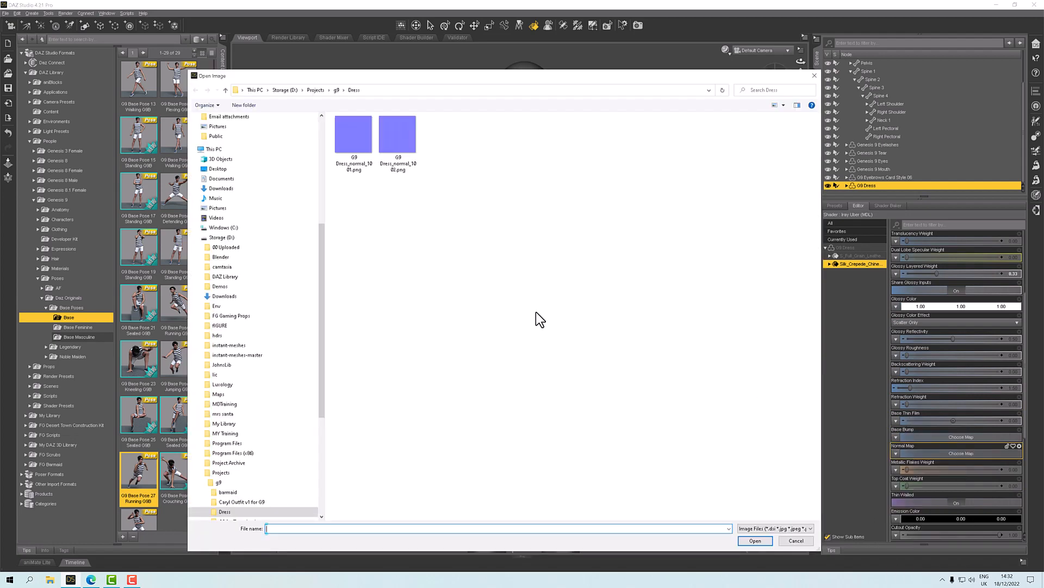
double_click(393, 139)
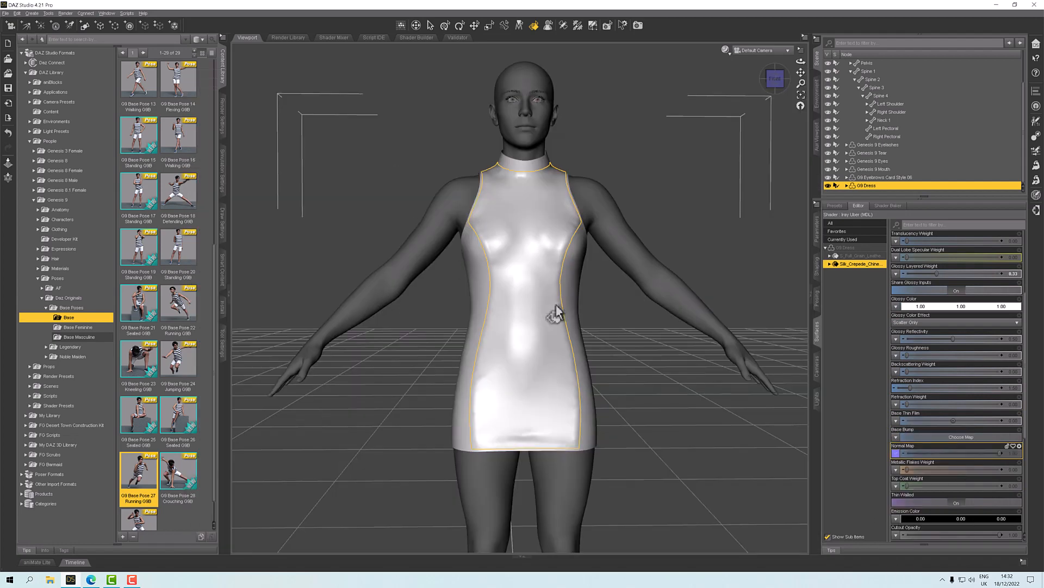
Set the viewport draw style to NVIDIA Iray and load G9 Dress_normal_1001.png as the Full Grain Leather surface's normal map
click(726, 50)
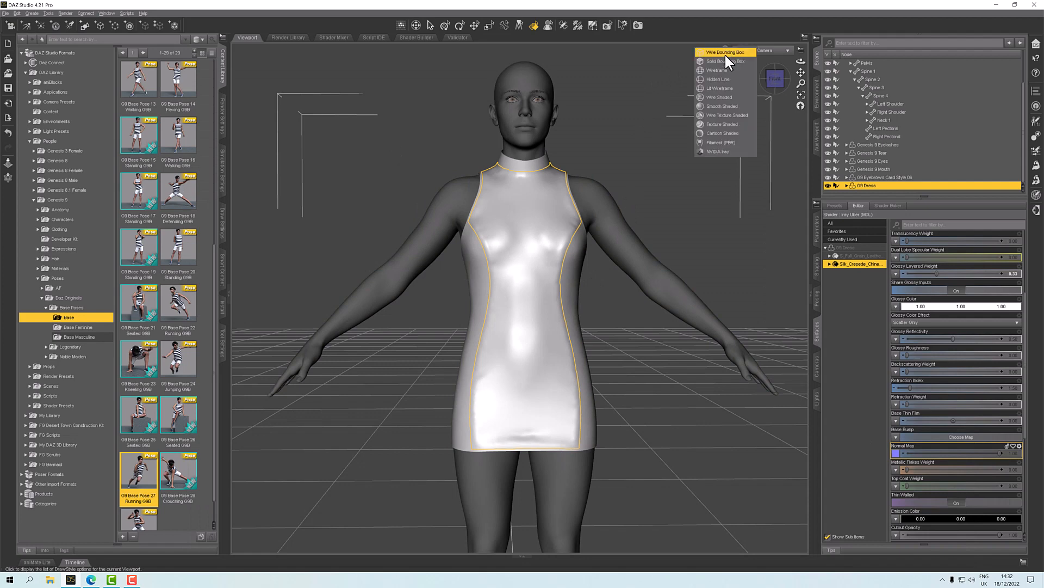
click(718, 152)
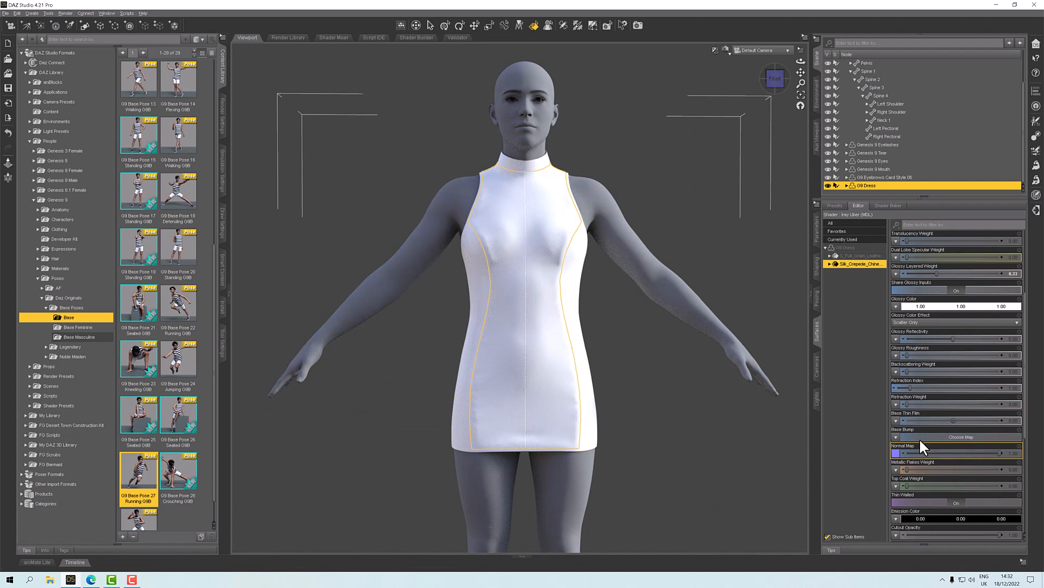
click(856, 256)
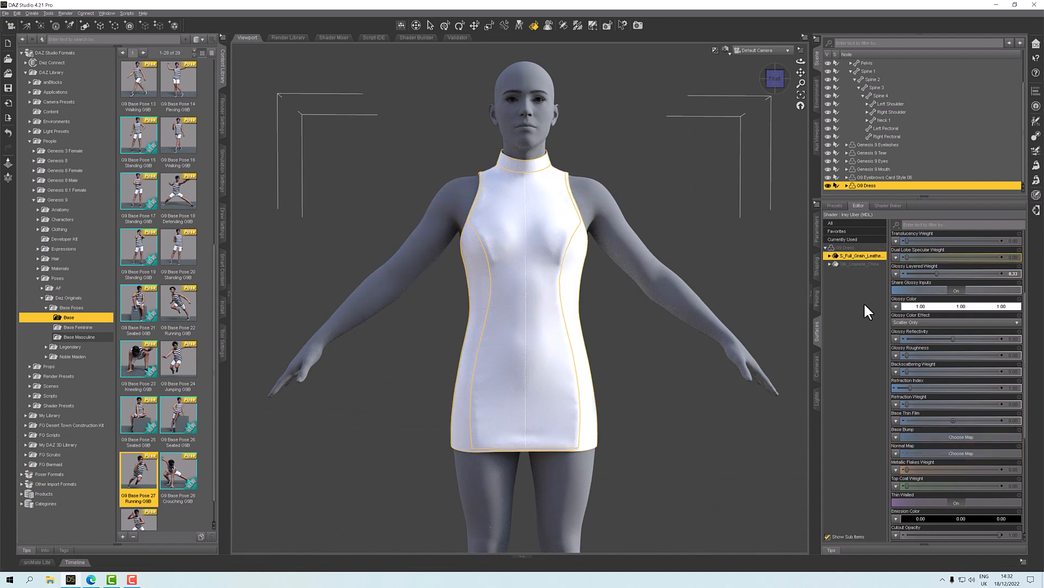
click(895, 454)
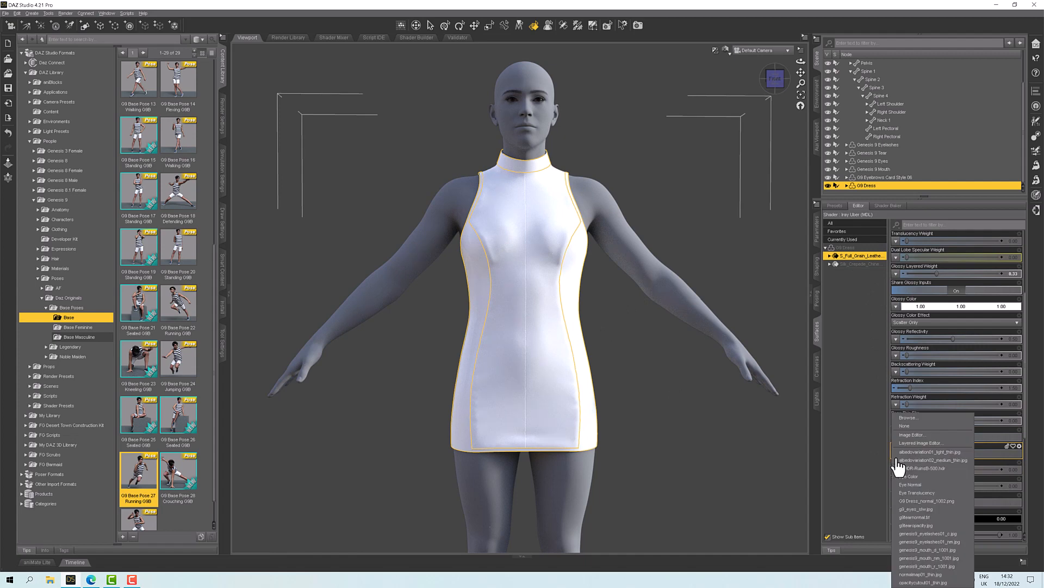
click(908, 417)
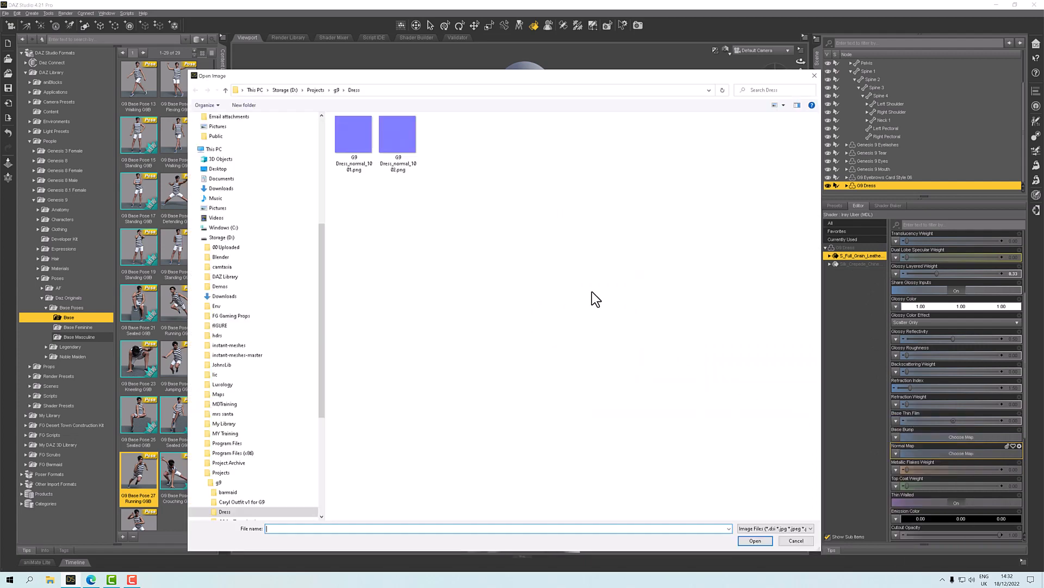
double_click(357, 135)
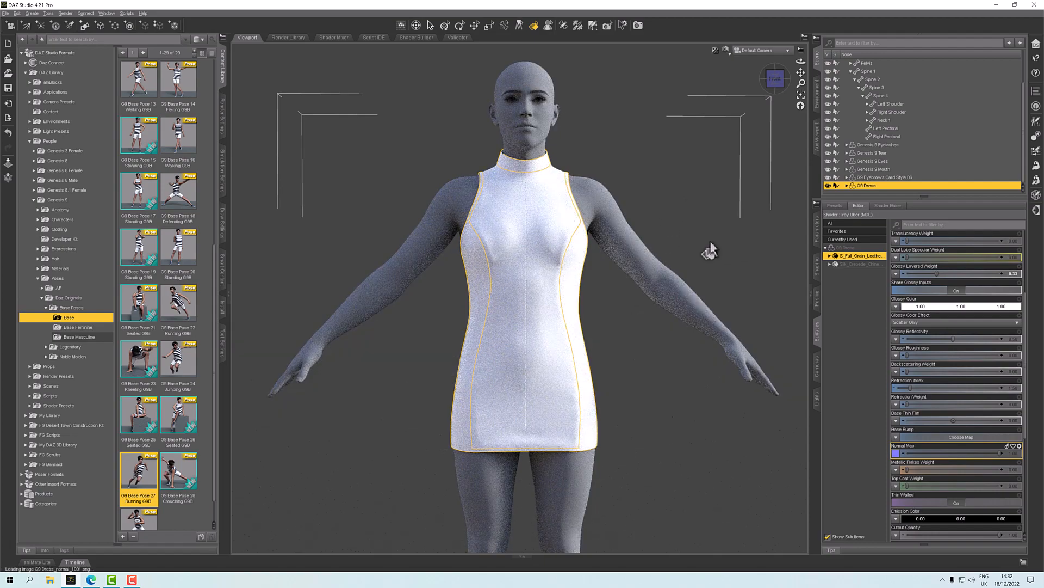
click(710, 242)
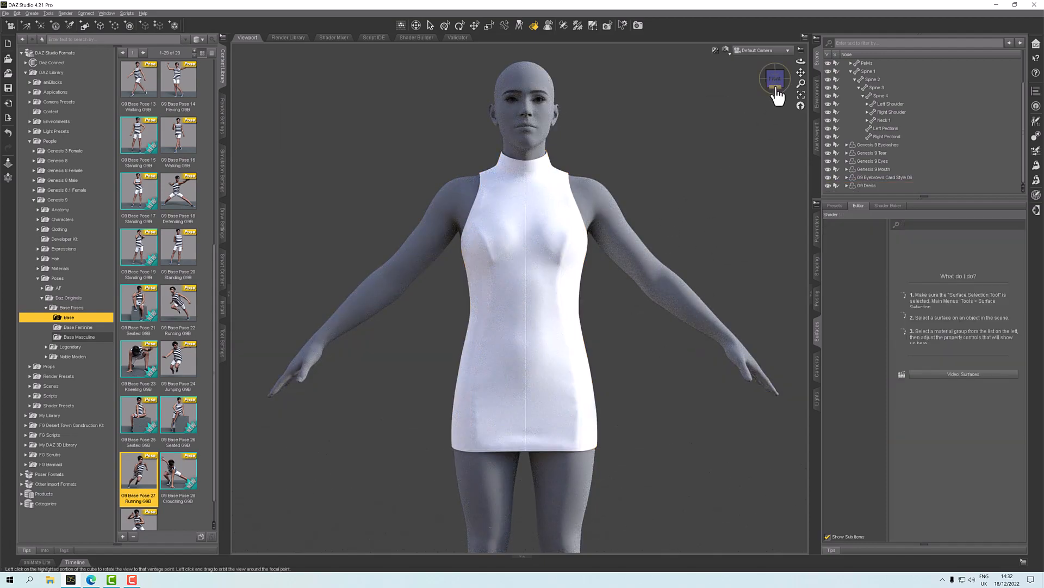
Inspect the seam and fabric detail on the rendered dress from an angle, the front and the back
drag(803, 85, 737, 80)
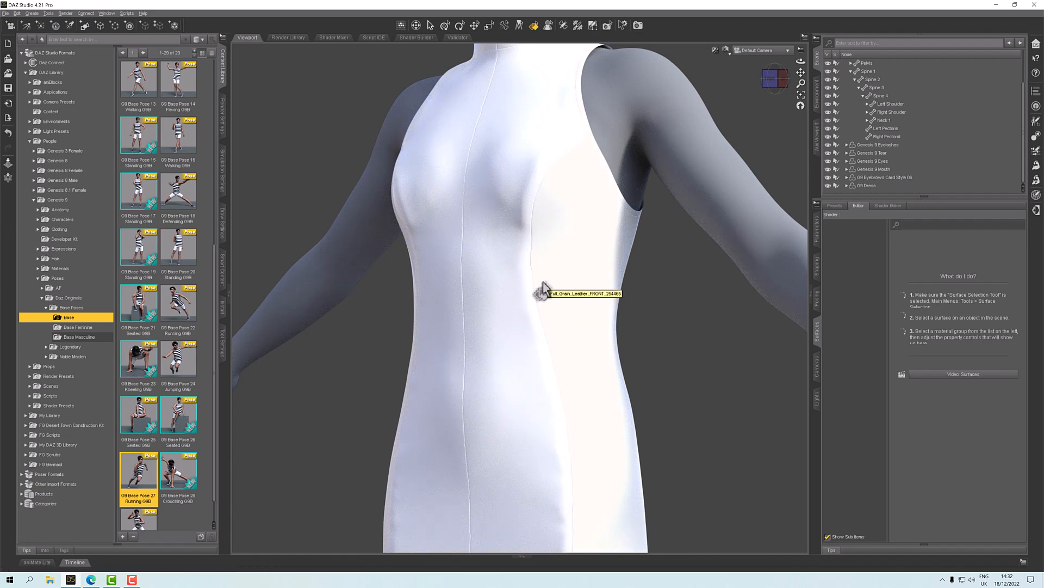
scroll(546, 286, down, 5)
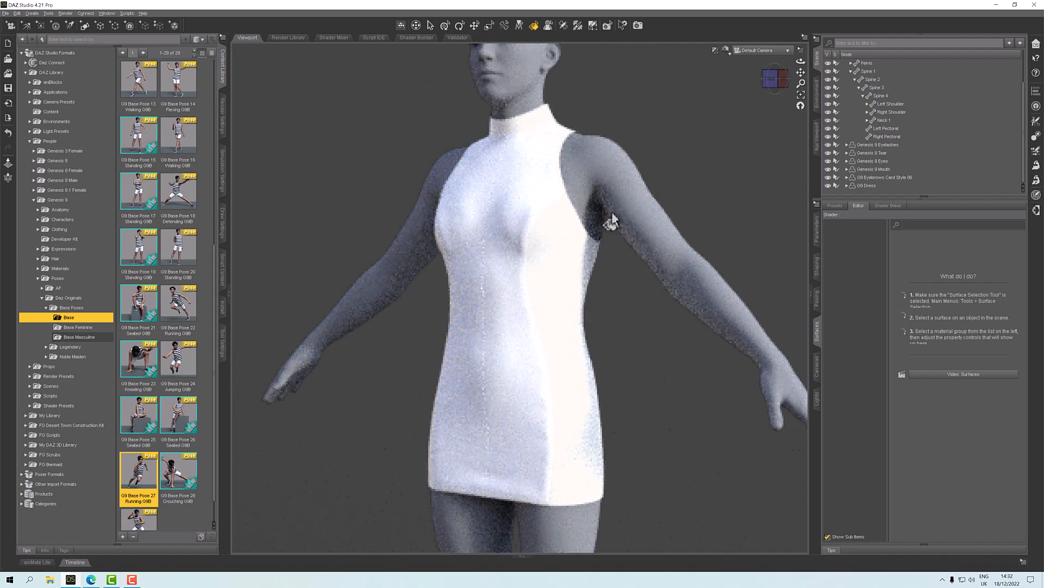
click(776, 79)
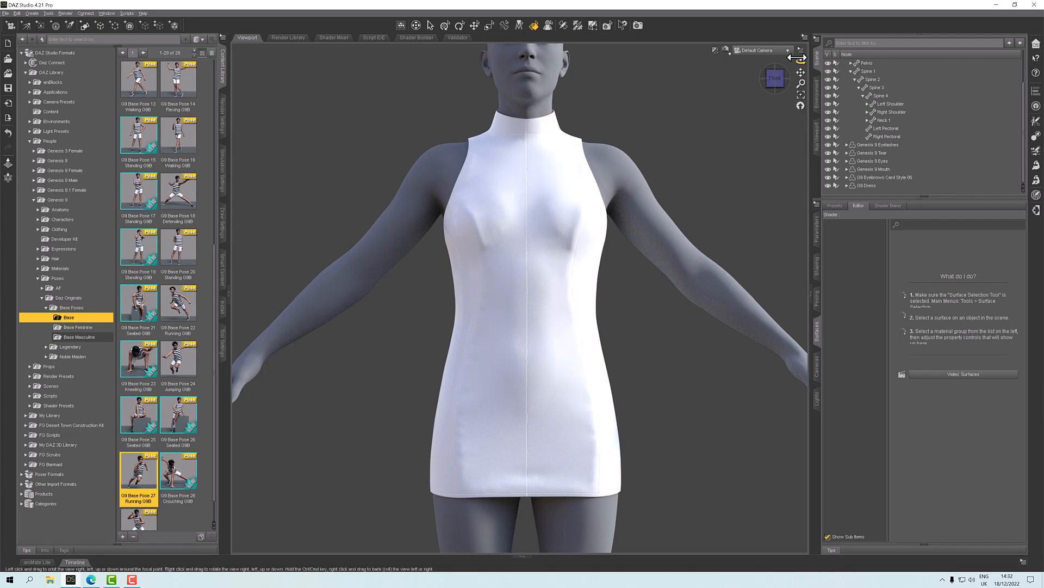
click(776, 80)
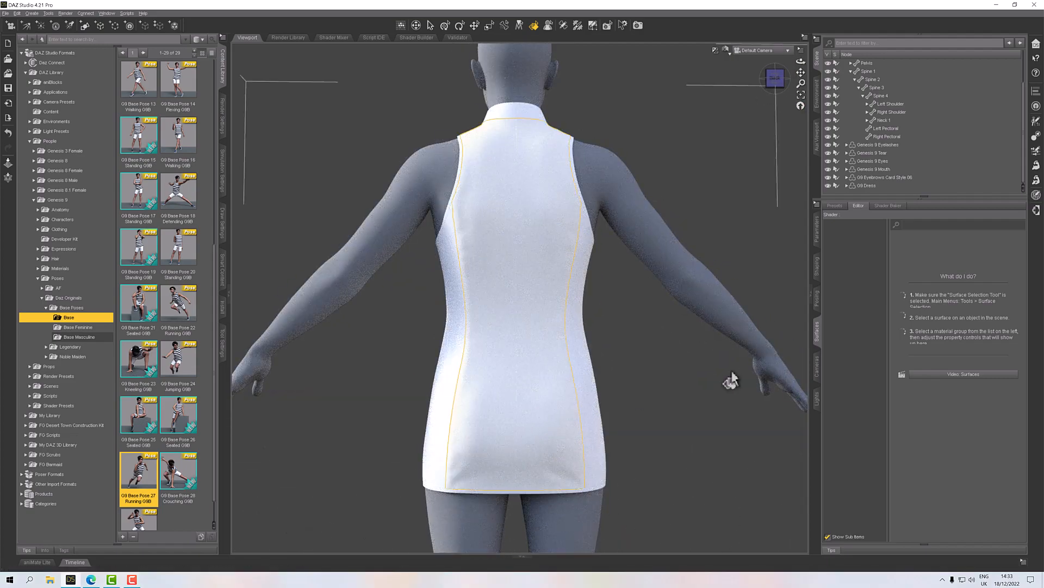
click(772, 92)
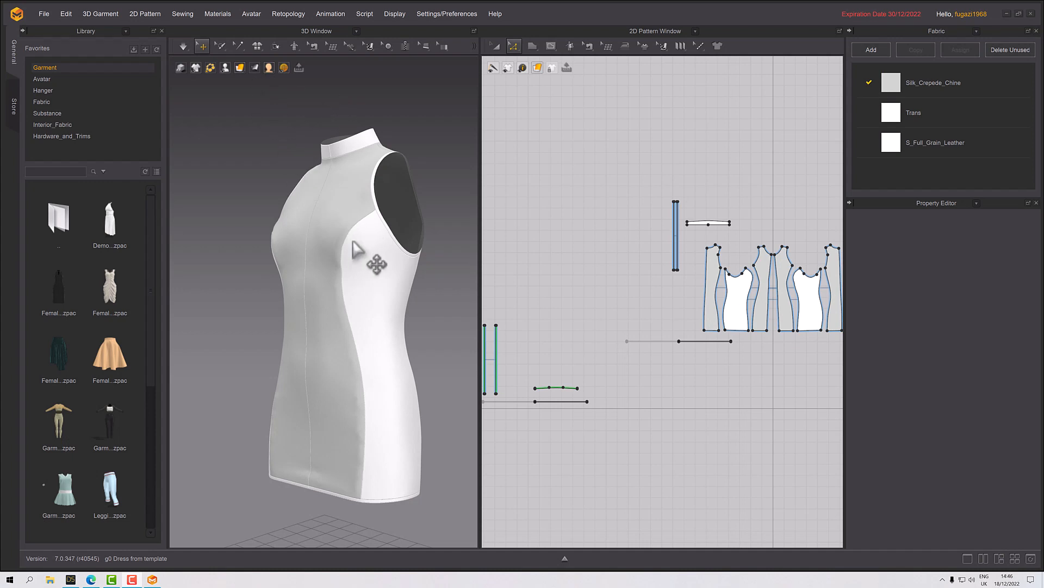
Use Edit Sewing to select the dress's centre front seam and set its 3D seamline thickness to 0
scroll(422, 272, down, 5)
scroll(377, 282, up, 5)
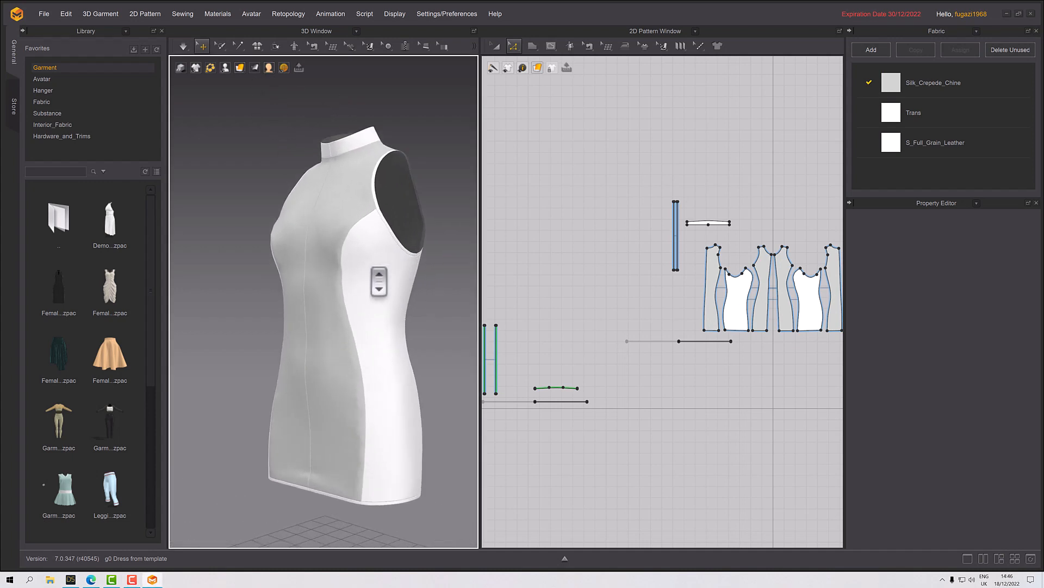
right_drag(377, 282, 390, 272)
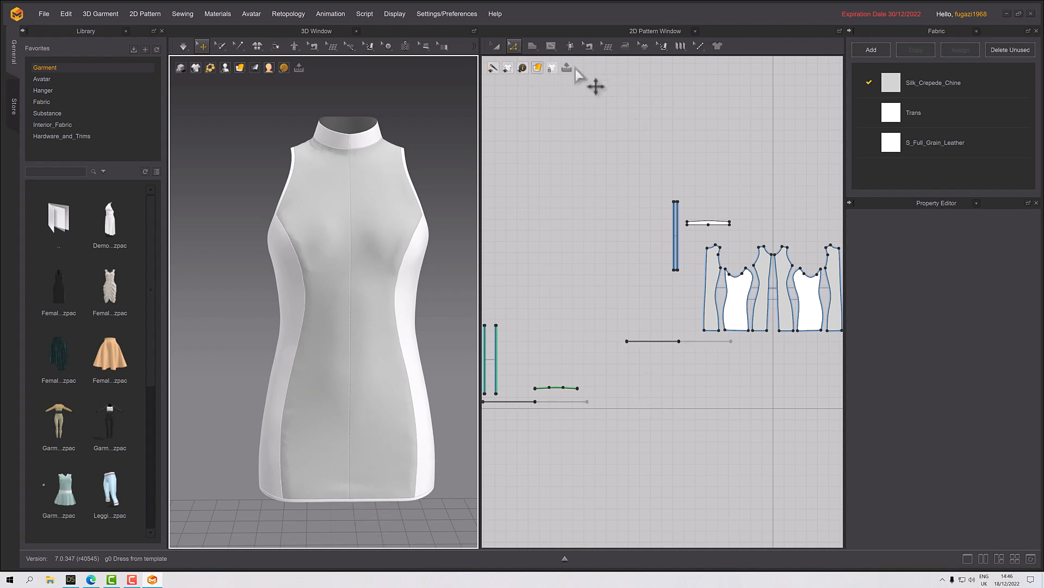
click(586, 46)
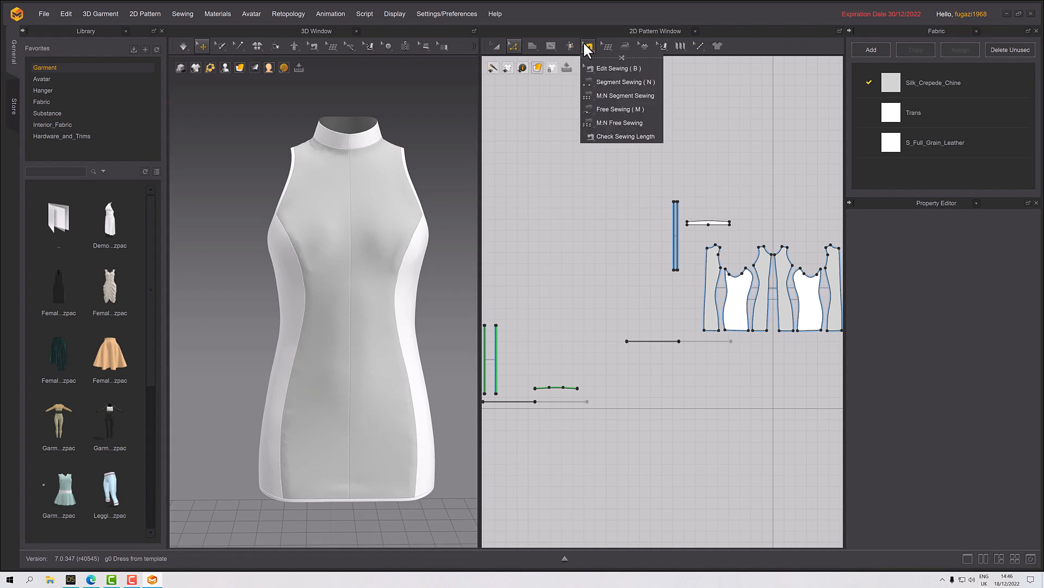
click(601, 68)
scroll(662, 305, down, 1)
scroll(663, 305, up, 4)
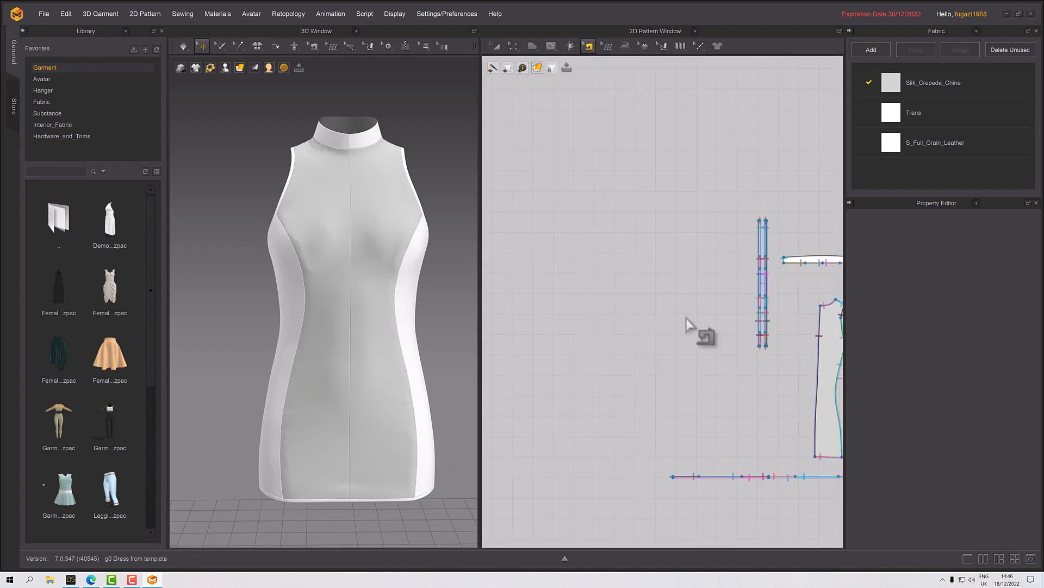
middle_drag(692, 325, 464, 234)
click(588, 269)
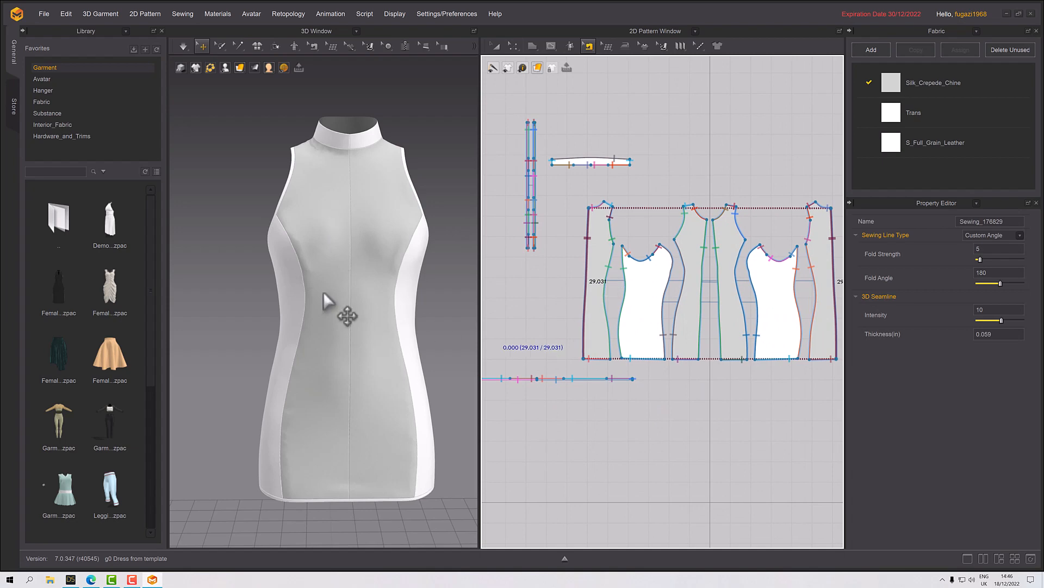
click(706, 262)
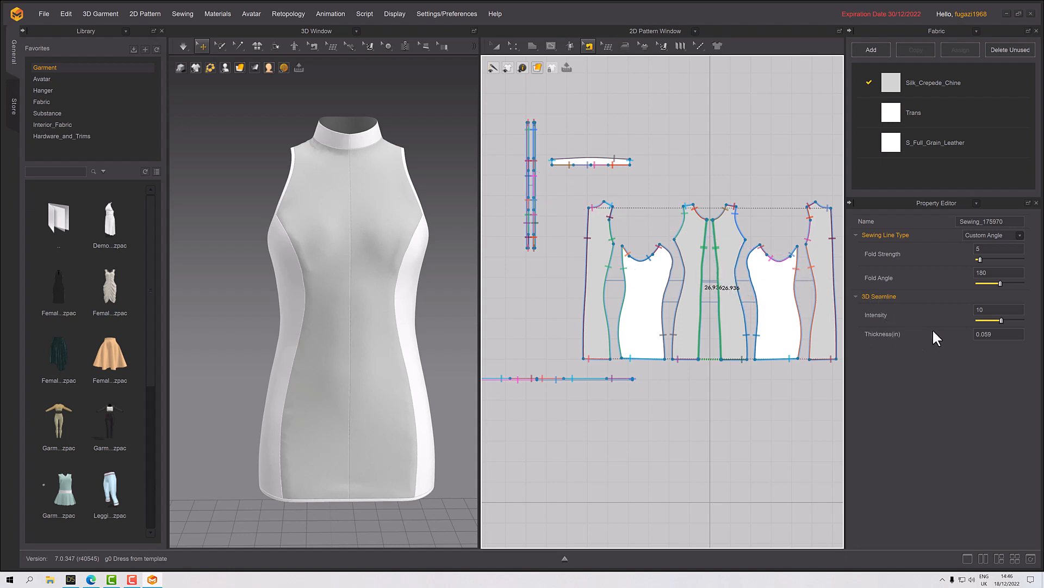
double_click(992, 335)
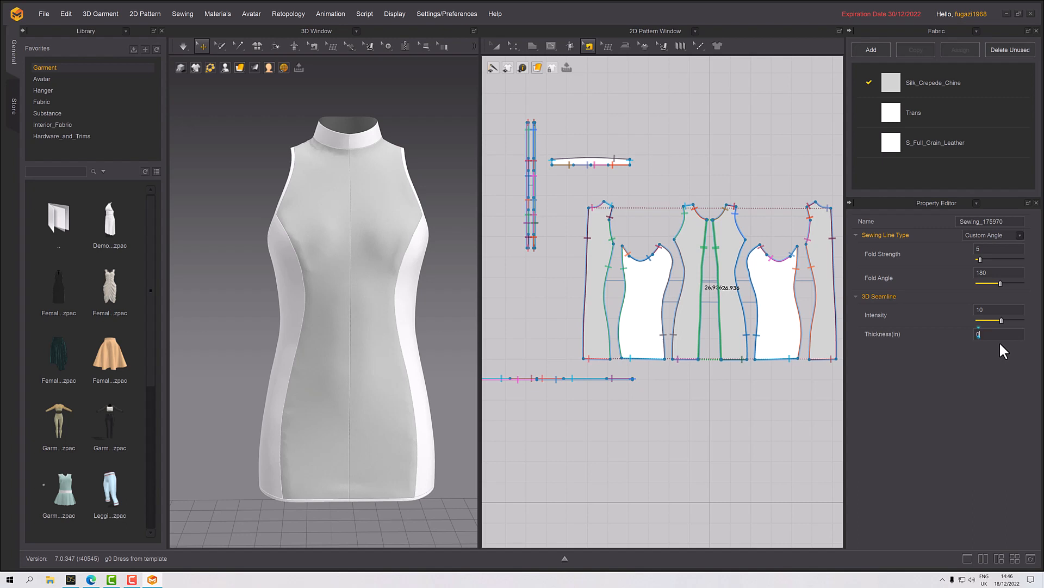
key(Return)
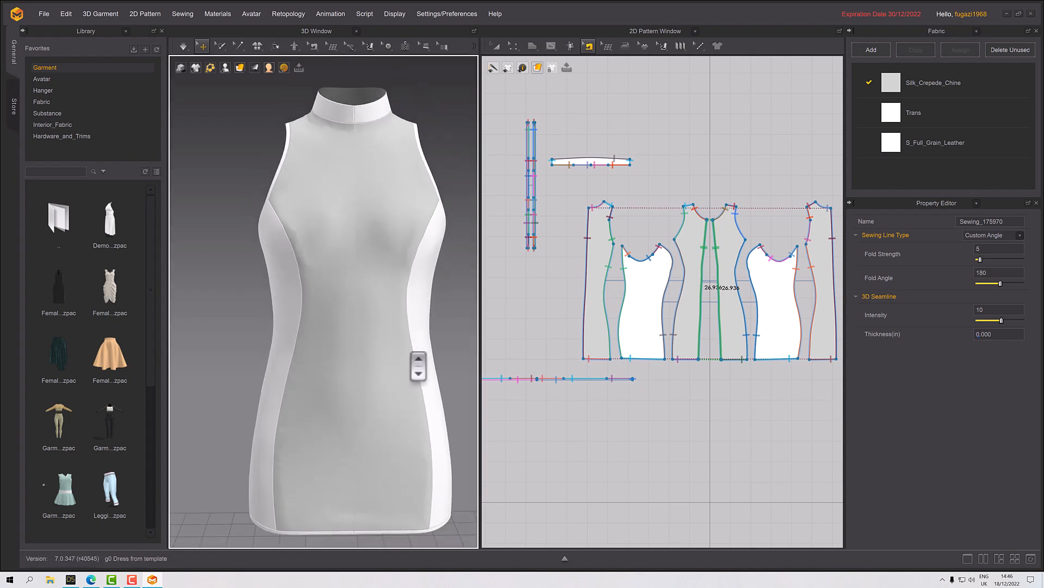
Set the 3D seamline thickness of the dress's centre back seam to 0 and check the back of the garment
scroll(410, 238, down, 3)
scroll(338, 310, up, 3)
right_drag(338, 310, 495, 247)
click(586, 264)
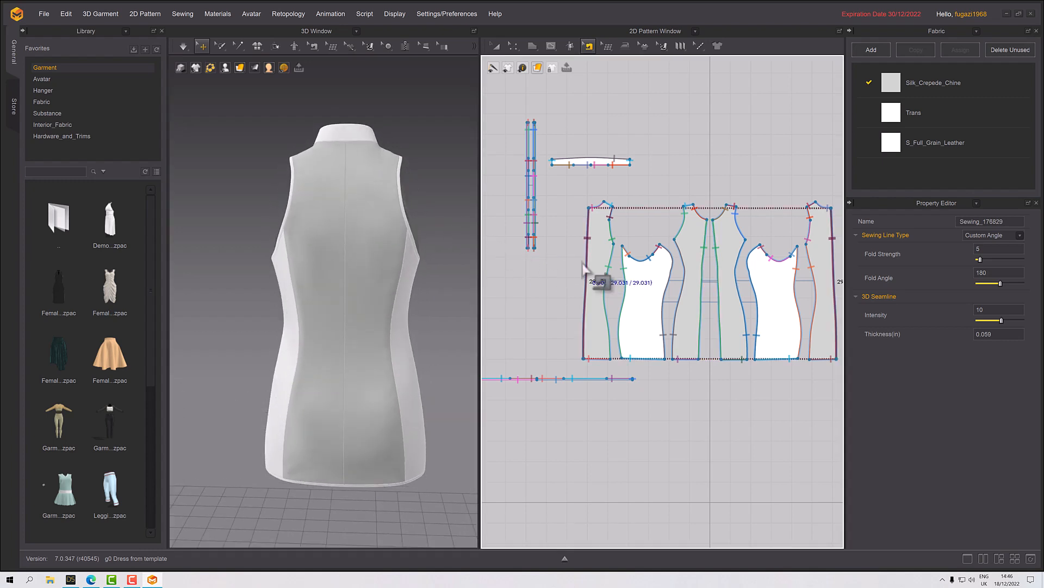
click(994, 337)
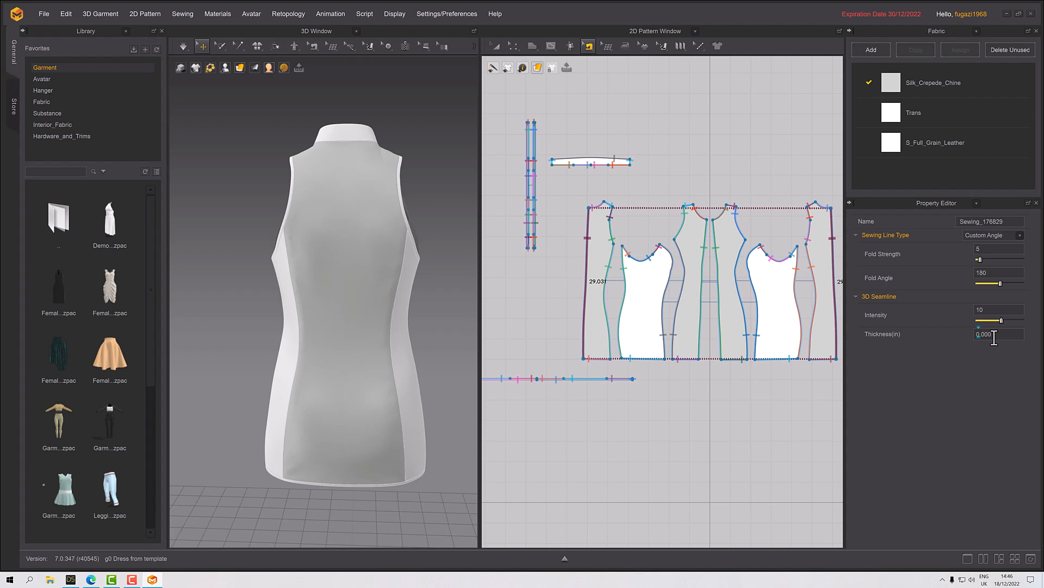
right_drag(407, 346, 373, 440)
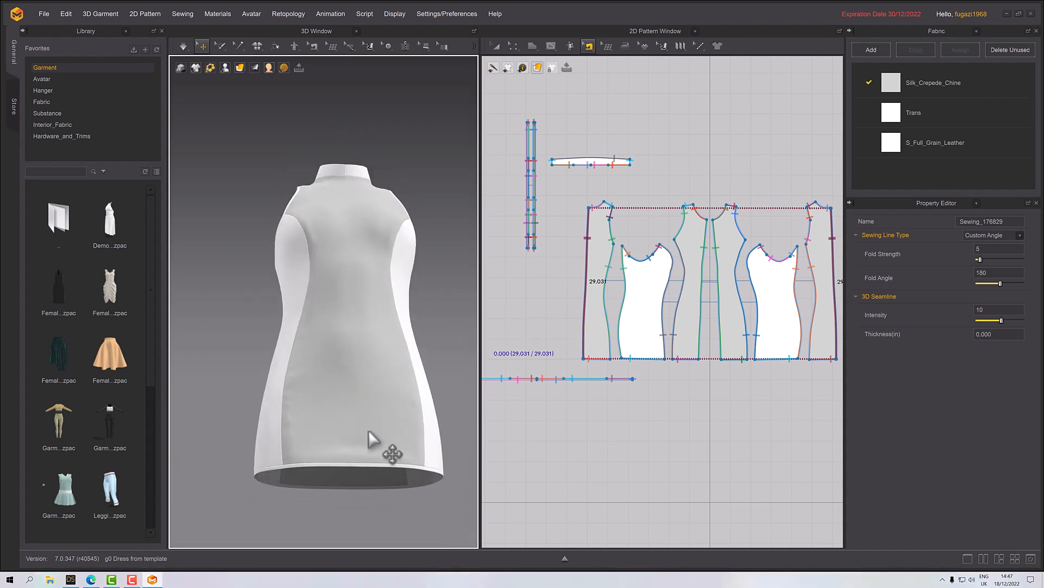
scroll(643, 401, up, 3)
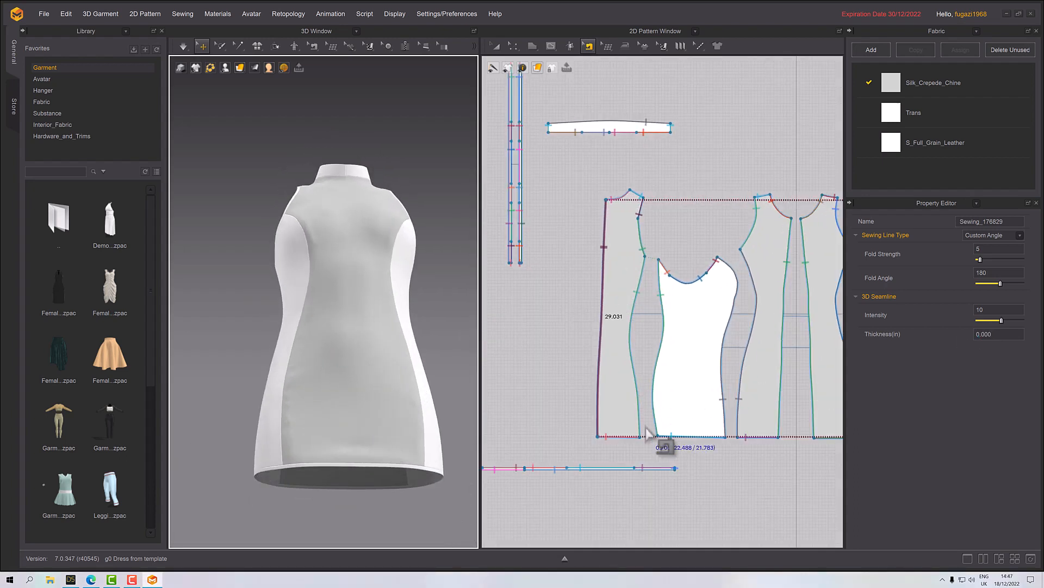
Select the seam at the end of the dress's hem band and set its 3D seamline thickness to 0
scroll(648, 433, up, 3)
click(655, 440)
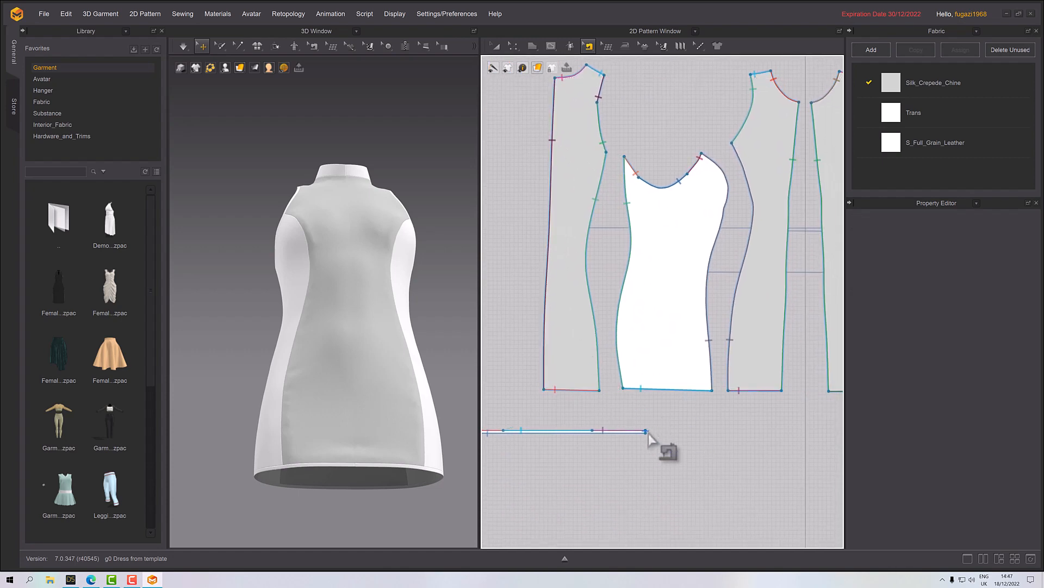
click(669, 456)
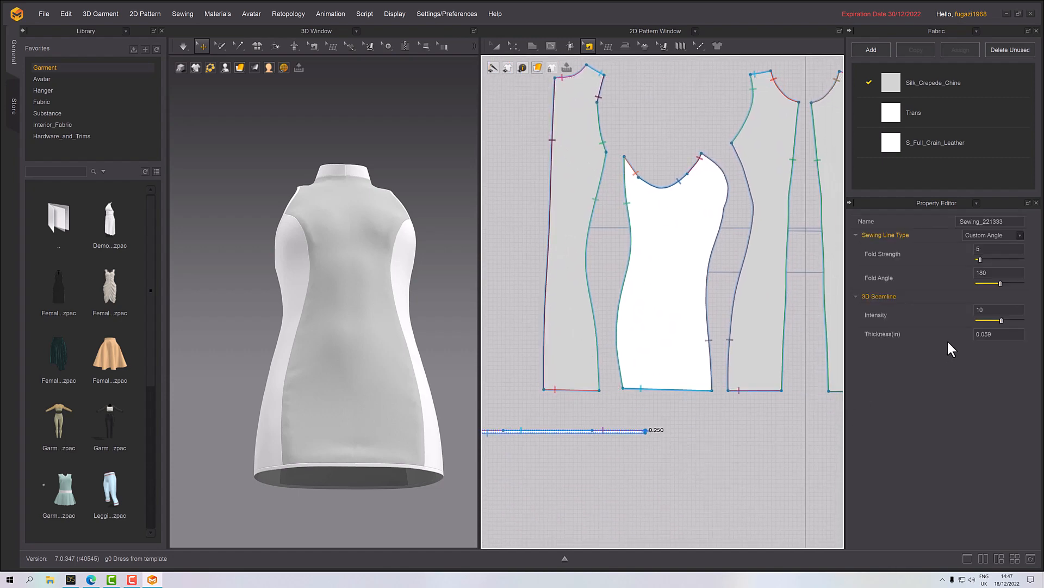
click(992, 334)
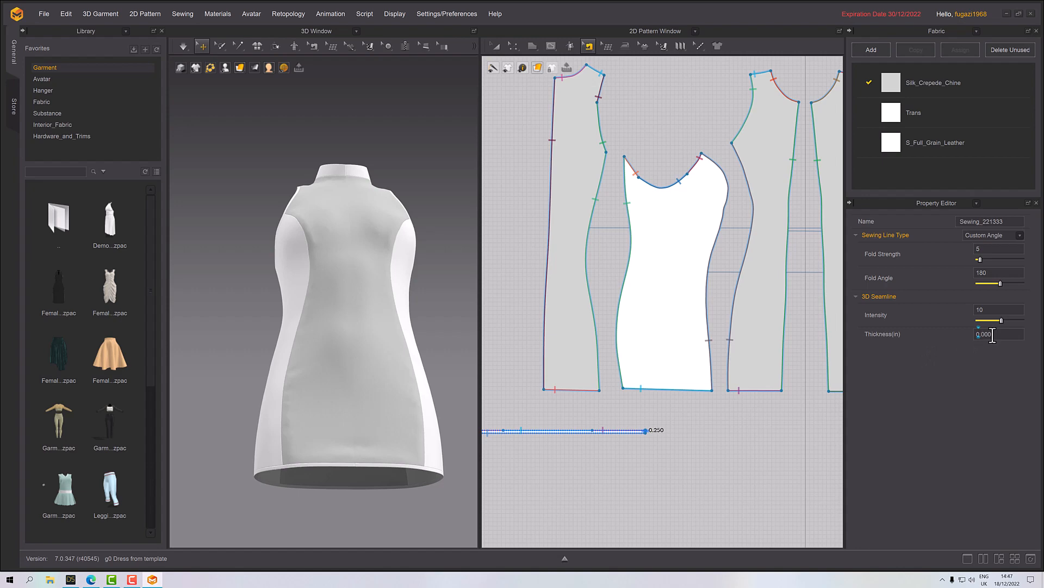
text(0.000)
Inspect the dress's side panel seams, armhole and collar in 3D, both close up and from the front
scroll(388, 325, down, 3)
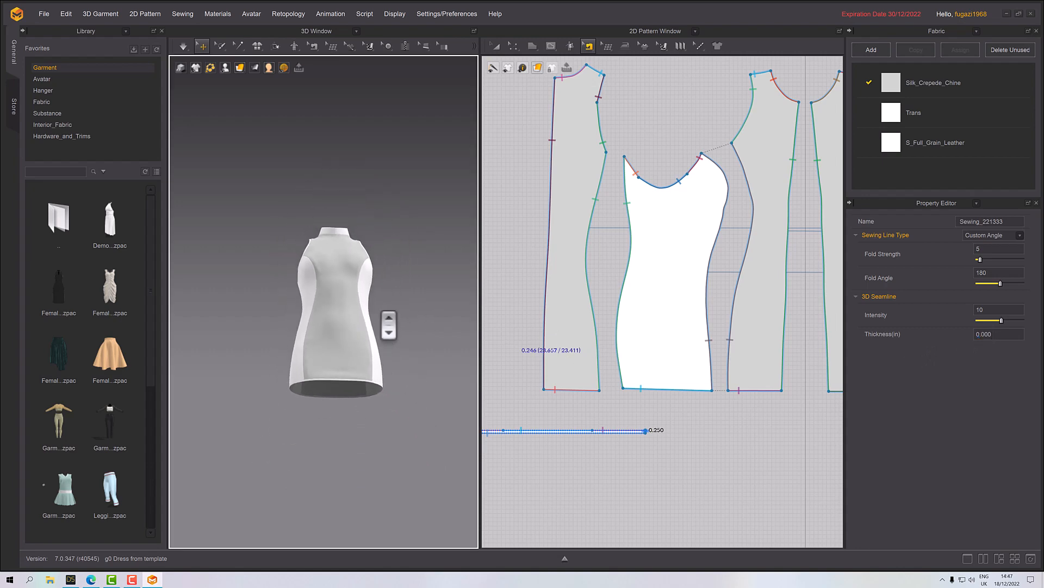
scroll(388, 325, up, 5)
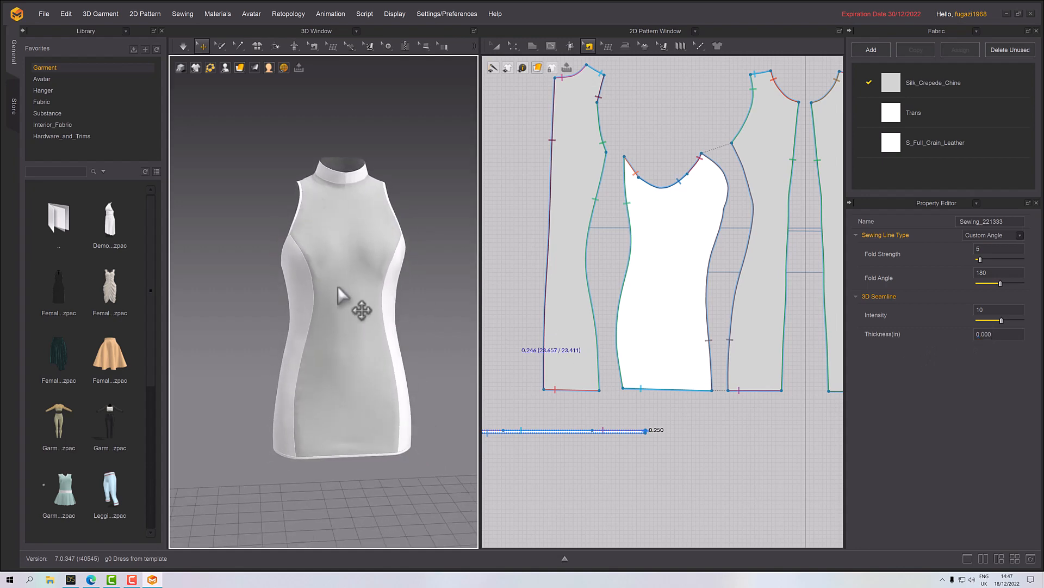
scroll(338, 294, up, 2)
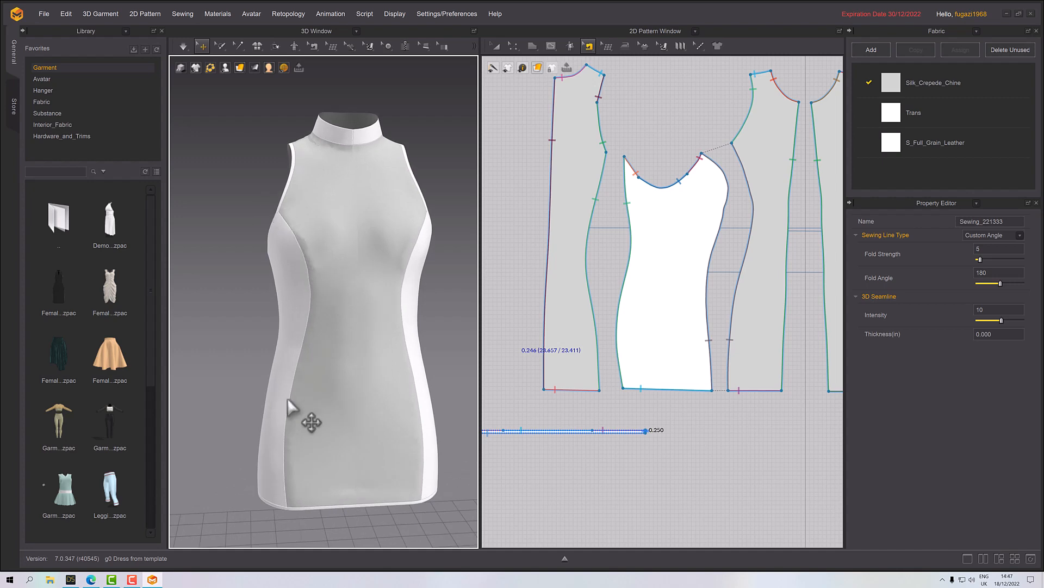
right_drag(293, 323, 335, 321)
scroll(322, 272, up, 2)
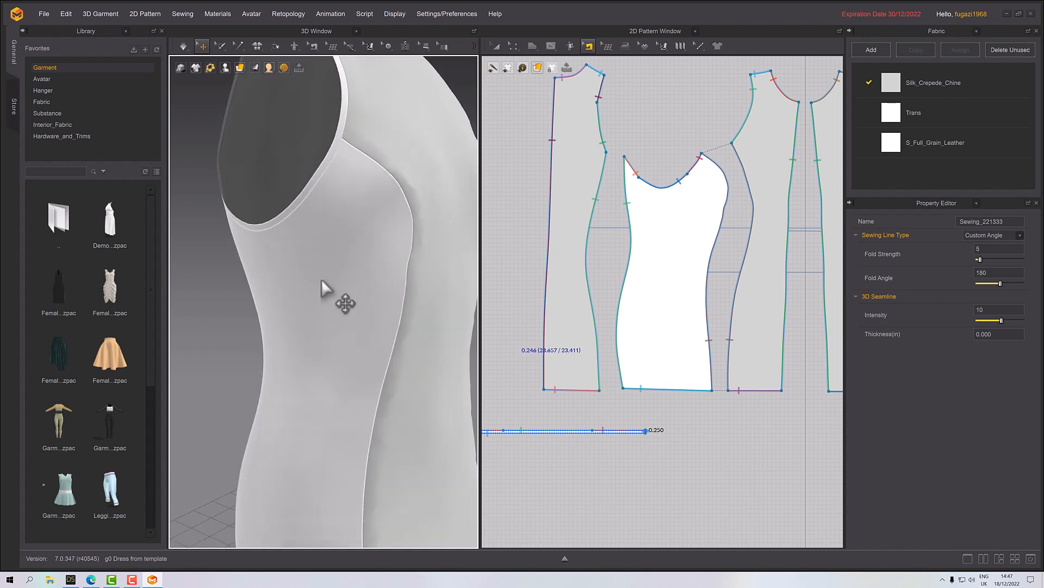
scroll(322, 276, up, 3)
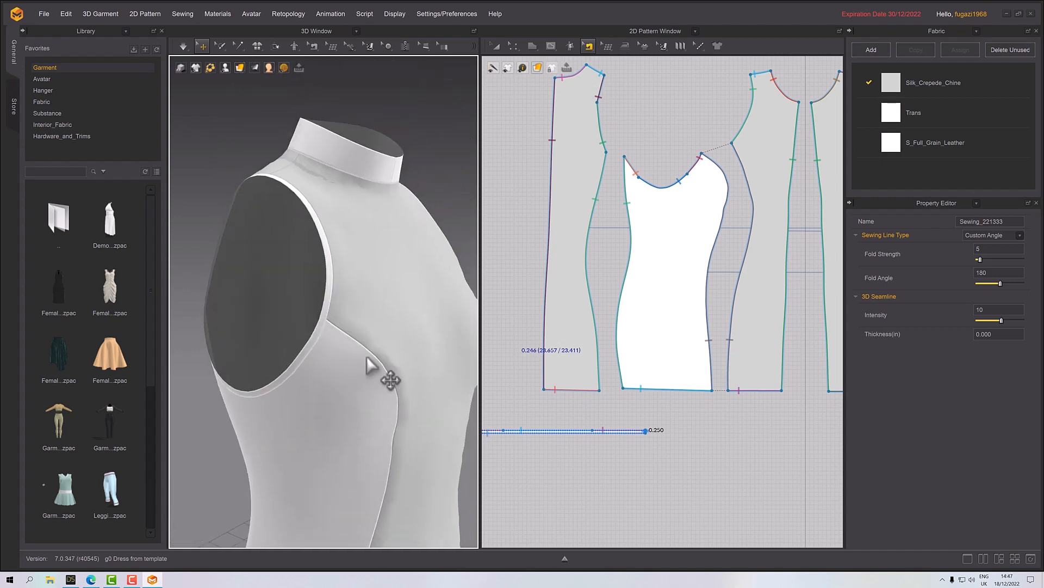
scroll(370, 360, down, 3)
right_drag(371, 348, 340, 354)
middle_drag(341, 354, 333, 315)
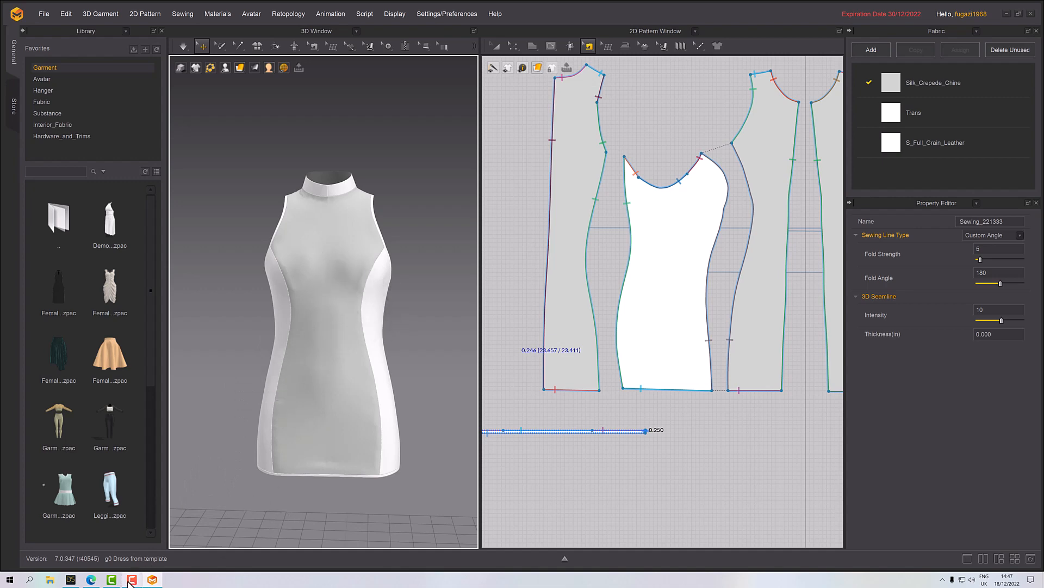
Switch to DAZ Studio and examine the dress's mesh in the Wireframe and Wire Shaded draw styles
click(80, 579)
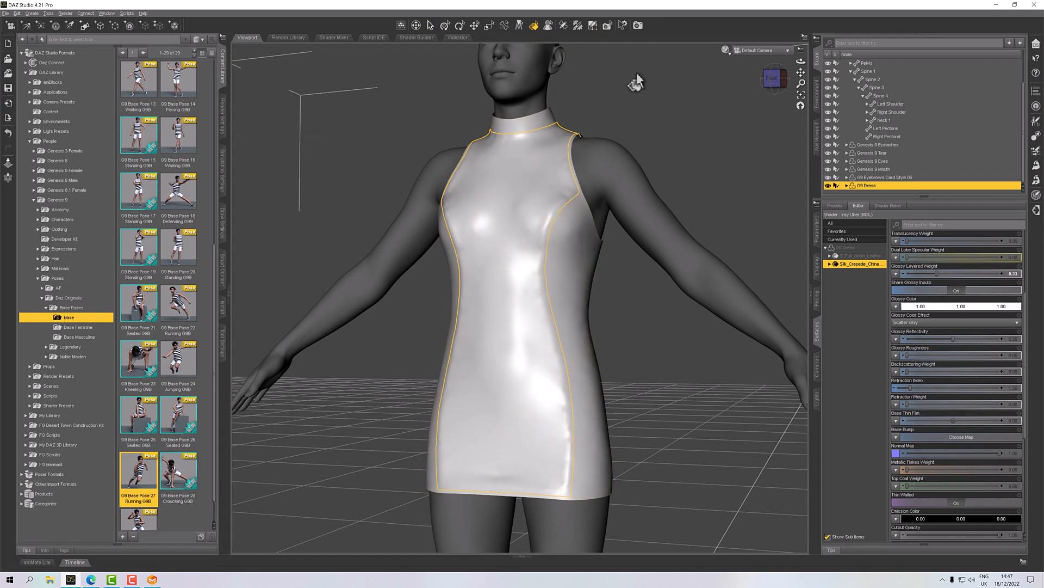
click(725, 50)
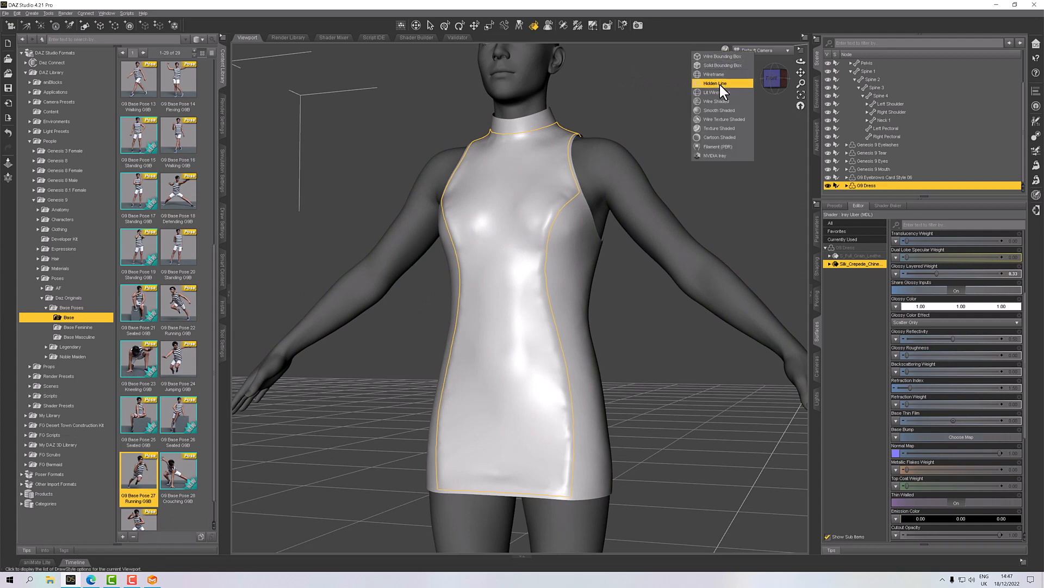
click(717, 74)
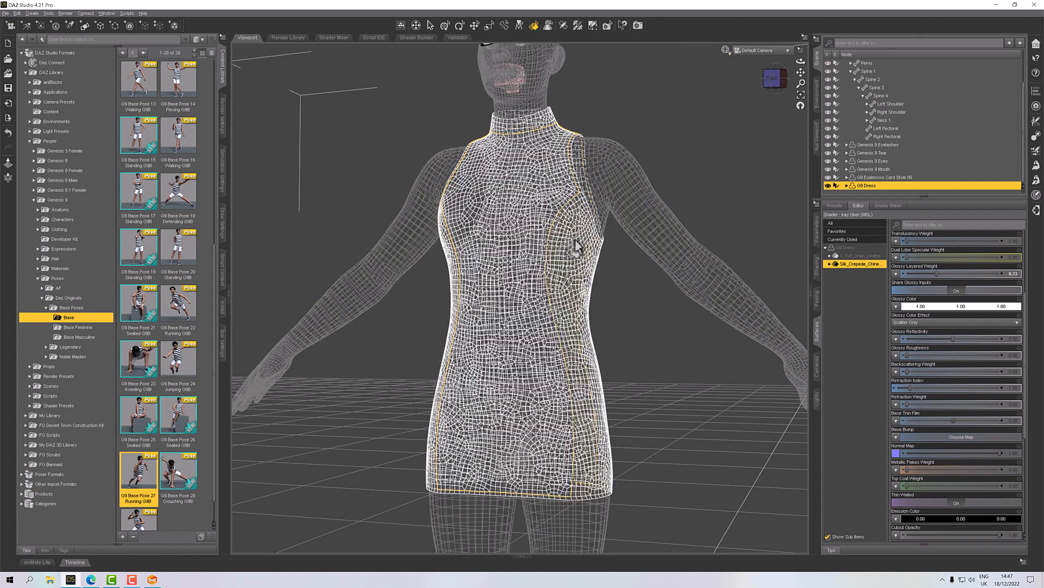
click(725, 50)
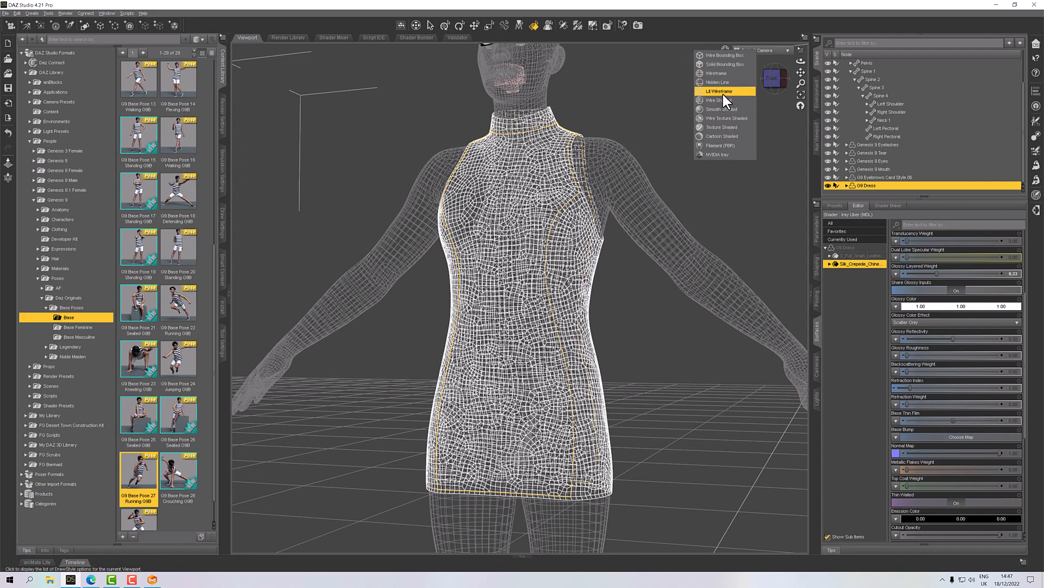
click(721, 99)
scroll(612, 222, down, 2)
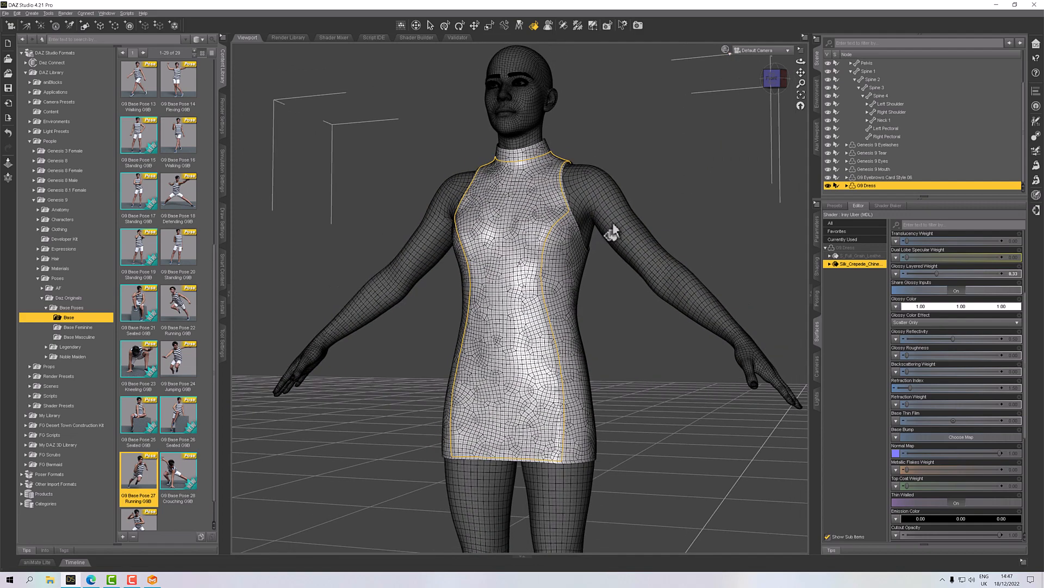
scroll(609, 227, up, 6)
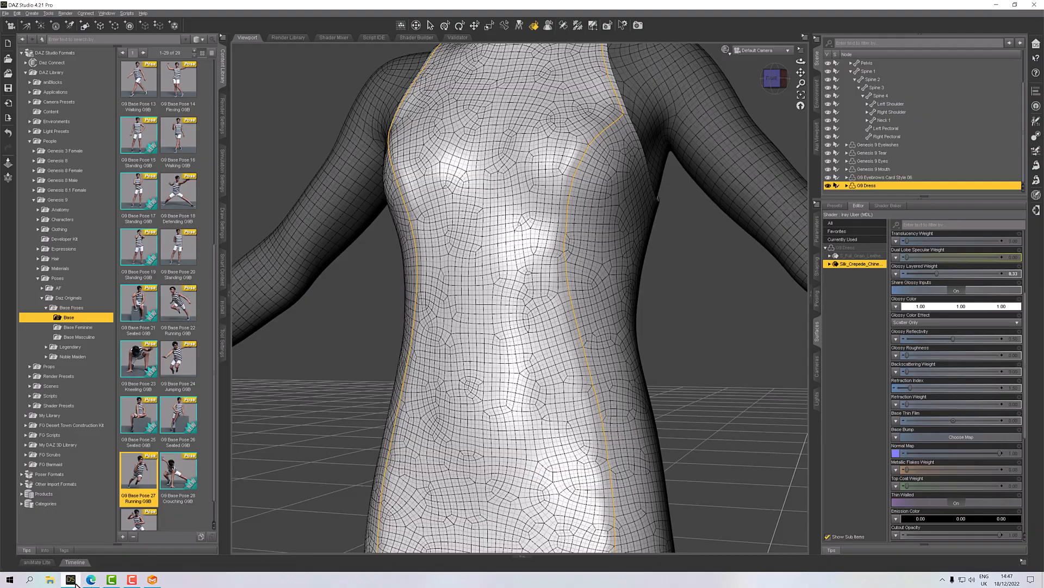
Switch to Marvelous Designer and offset the facing edges of the side and front panels as 3 internal lines with a distance of 0.05 in
click(151, 580)
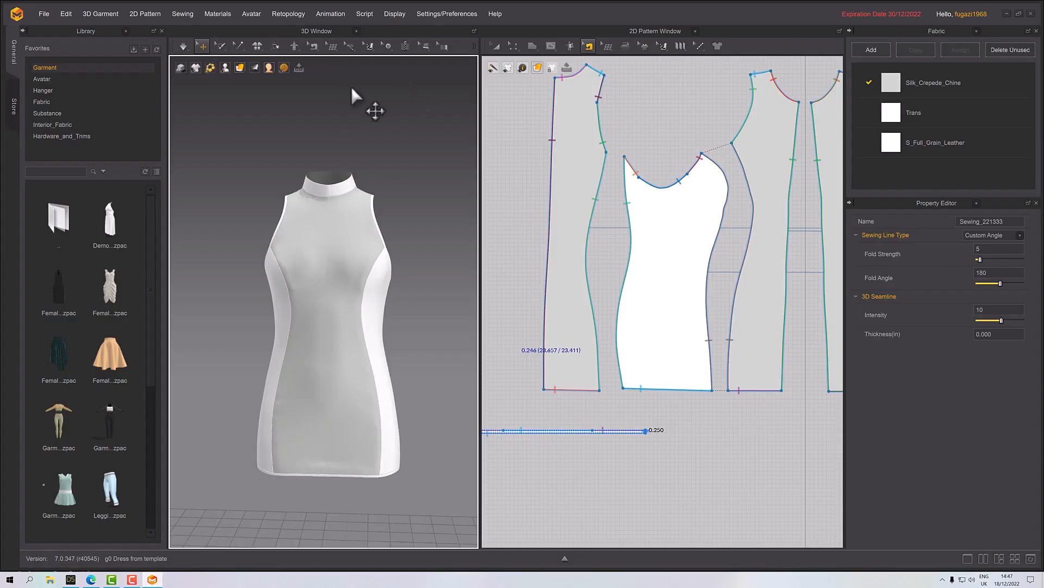
click(551, 45)
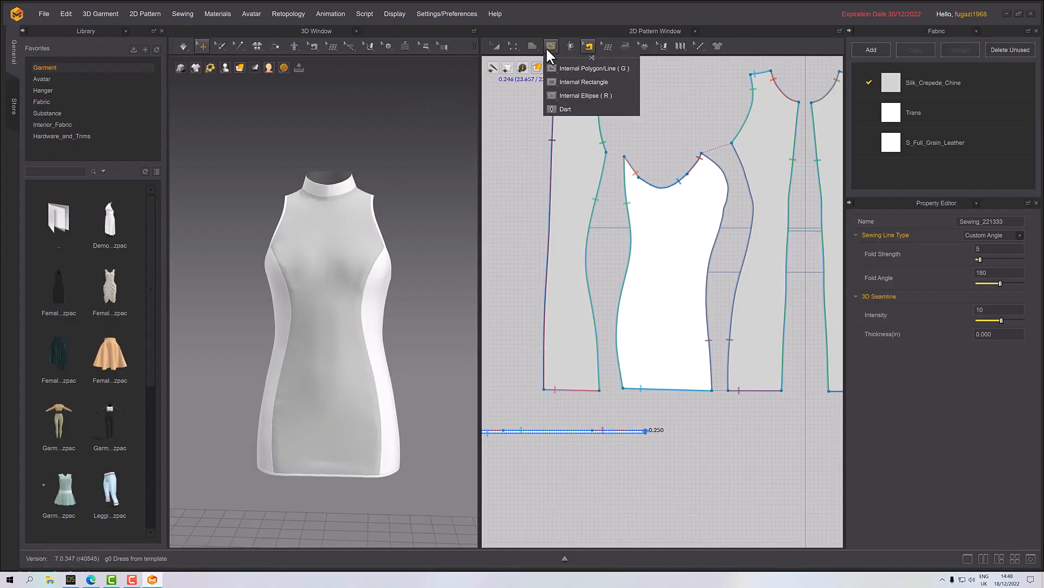
click(516, 45)
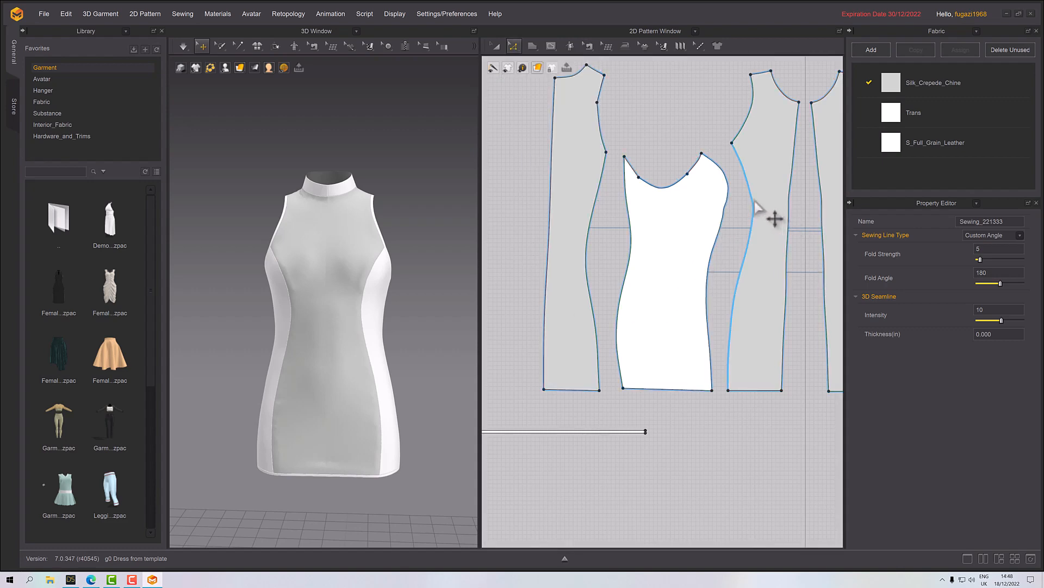
click(743, 254)
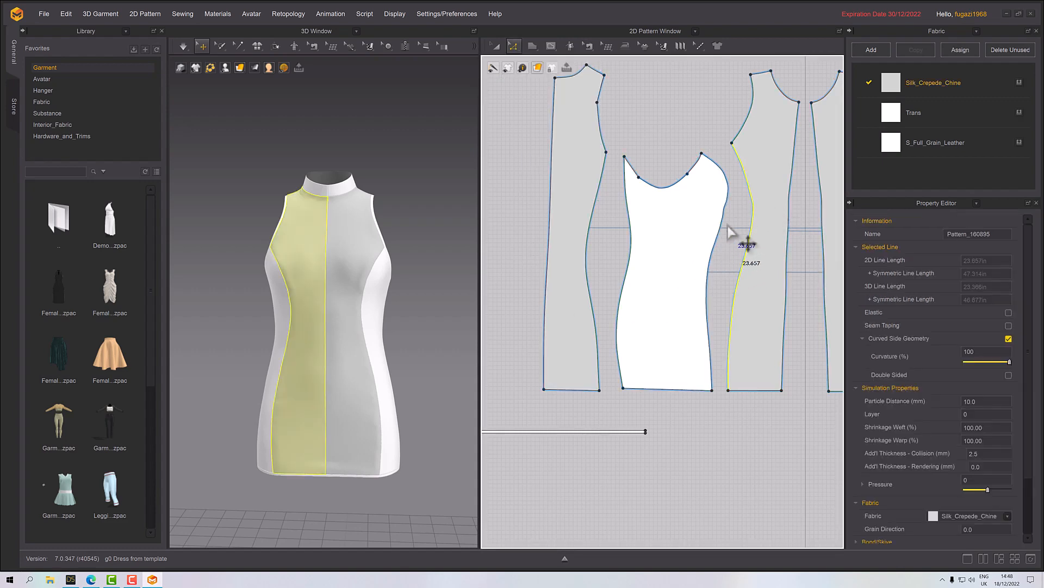
shift+click(720, 229)
scroll(723, 294, up, 3)
middle_drag(675, 291, 581, 289)
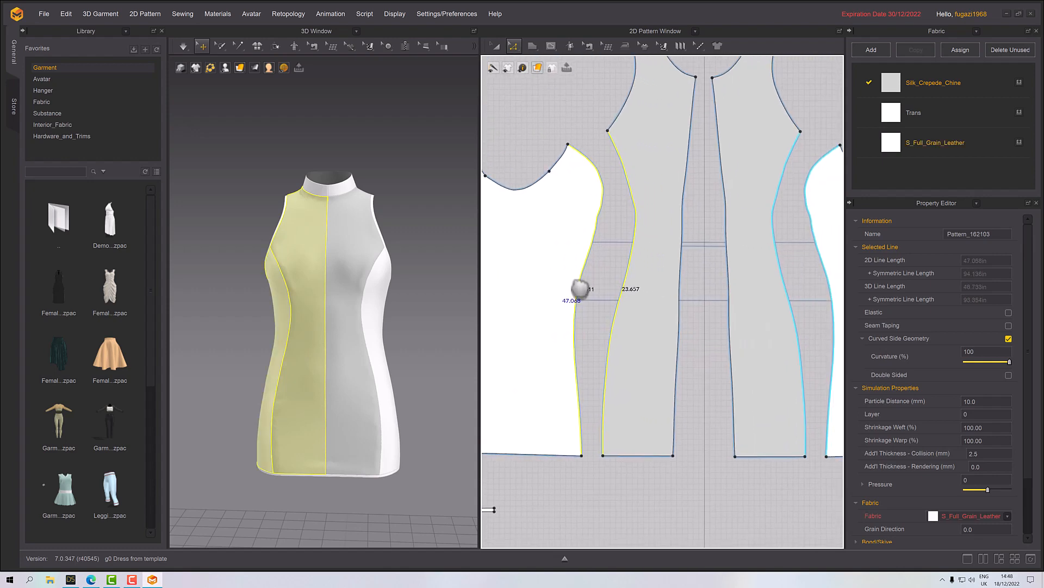
scroll(675, 292, down, 5)
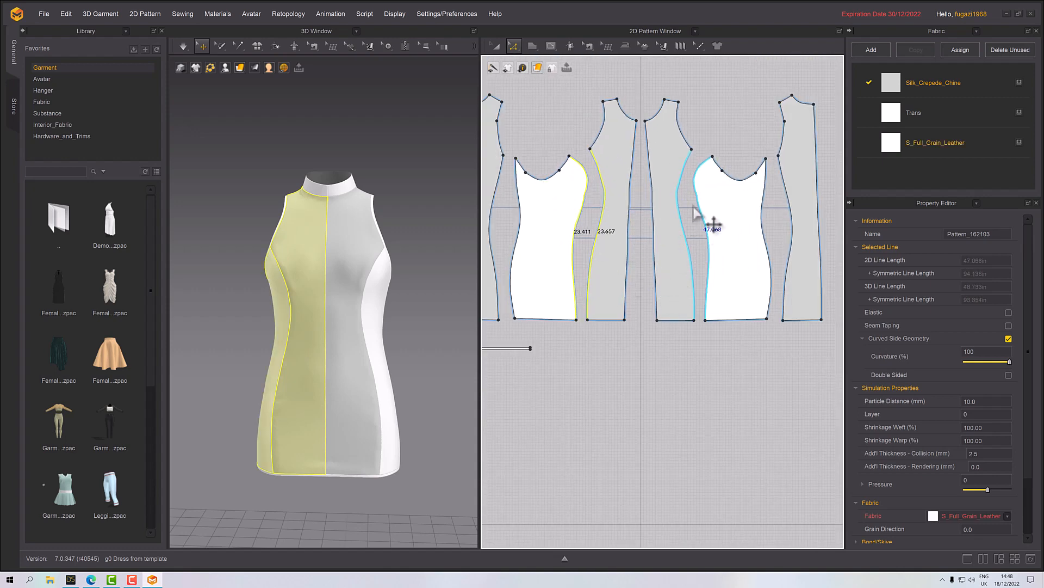
scroll(631, 283, up, 5)
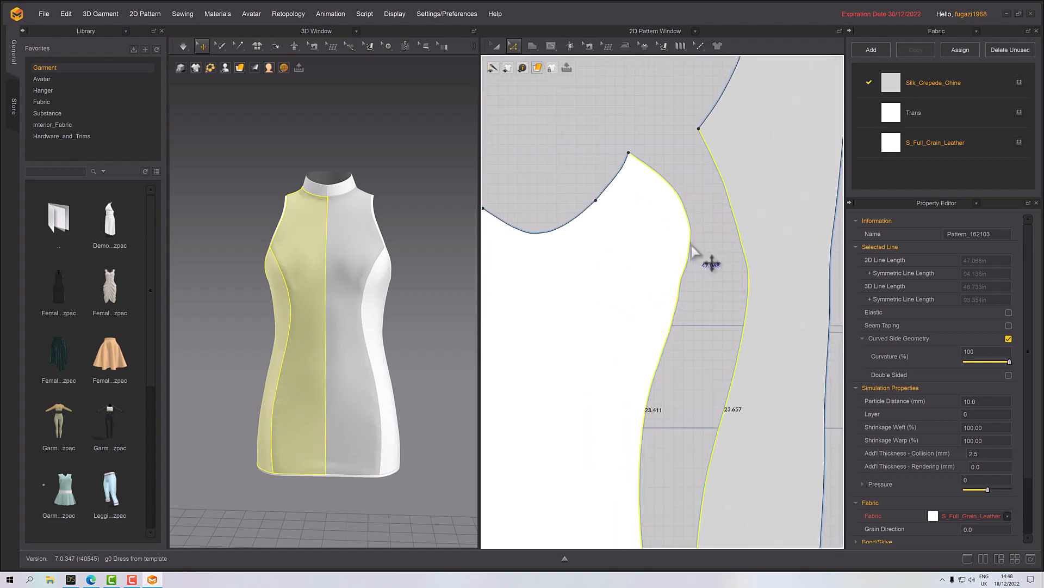
right_click(692, 245)
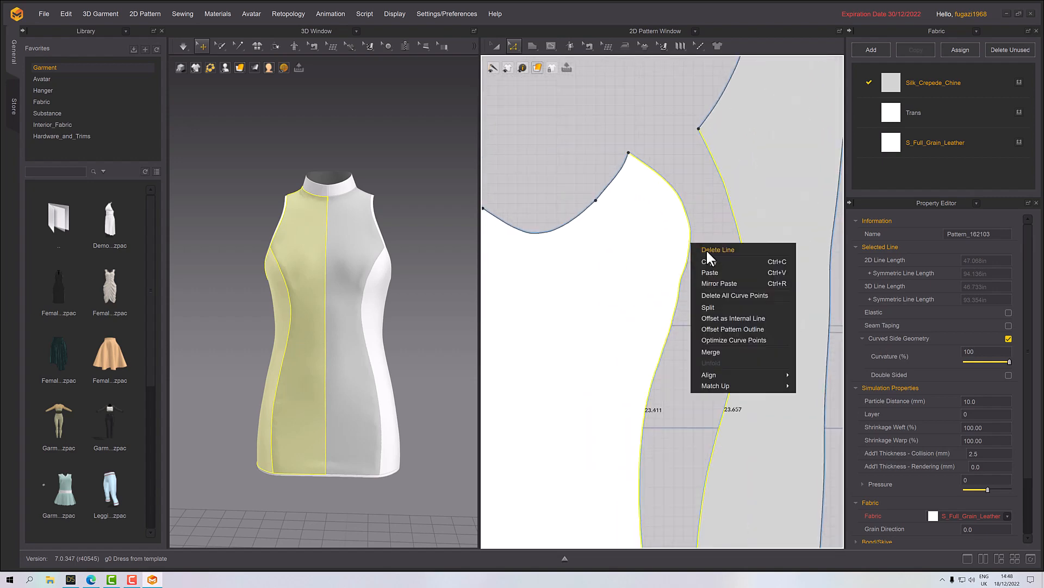
click(710, 317)
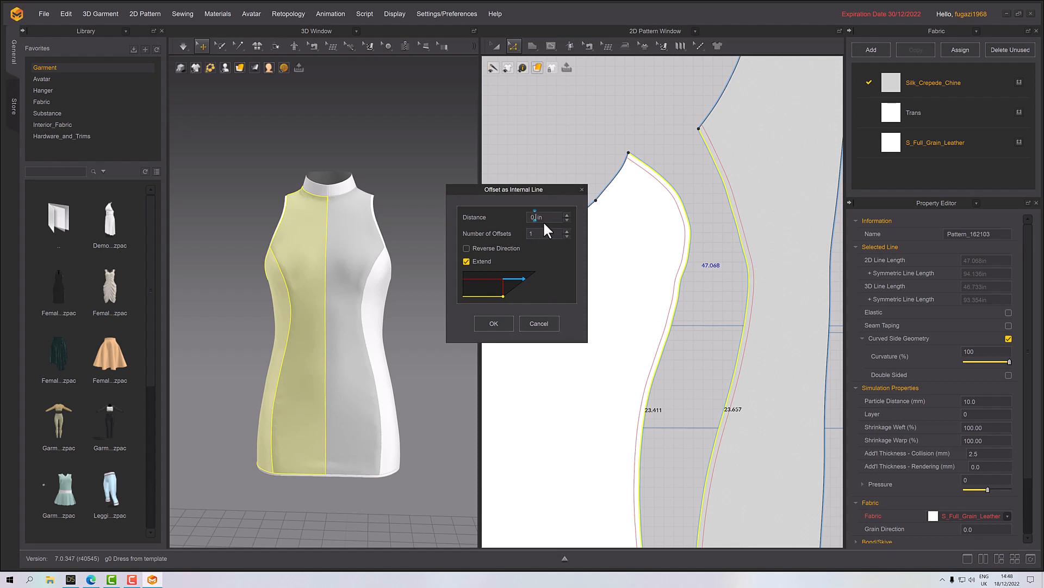
text(5)
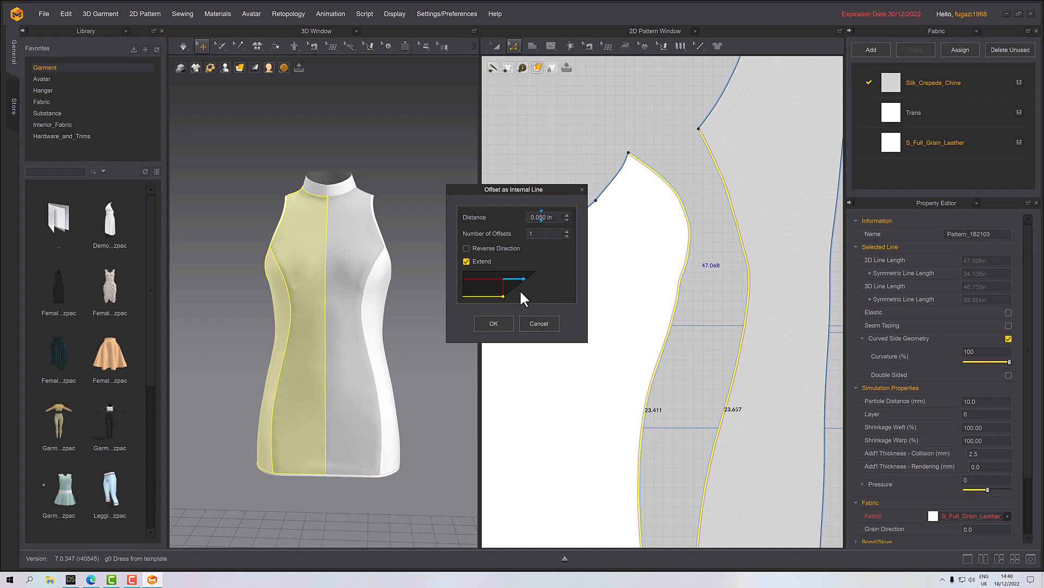
click(566, 230)
click(567, 230)
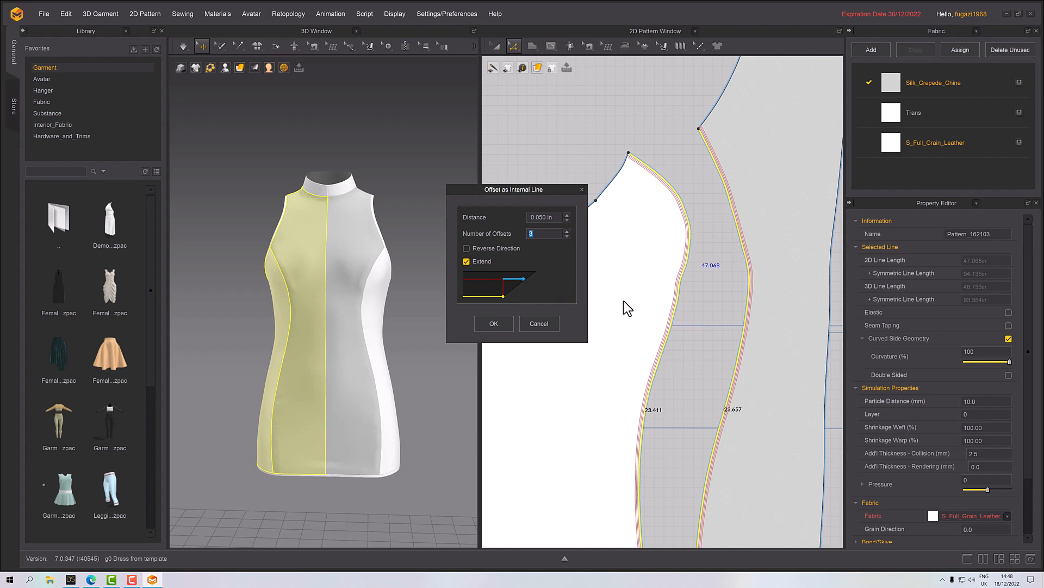
click(493, 322)
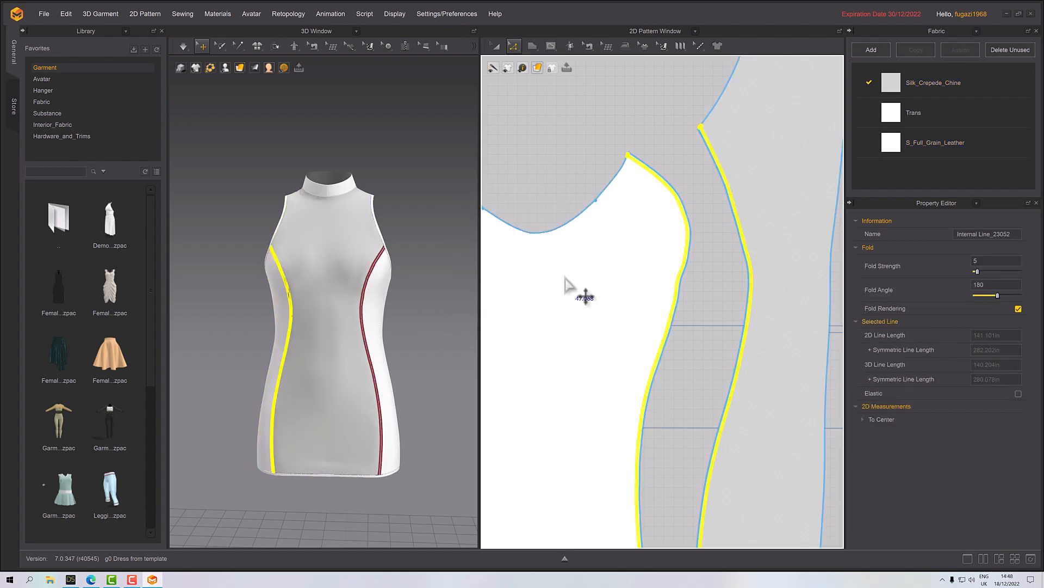
click(597, 157)
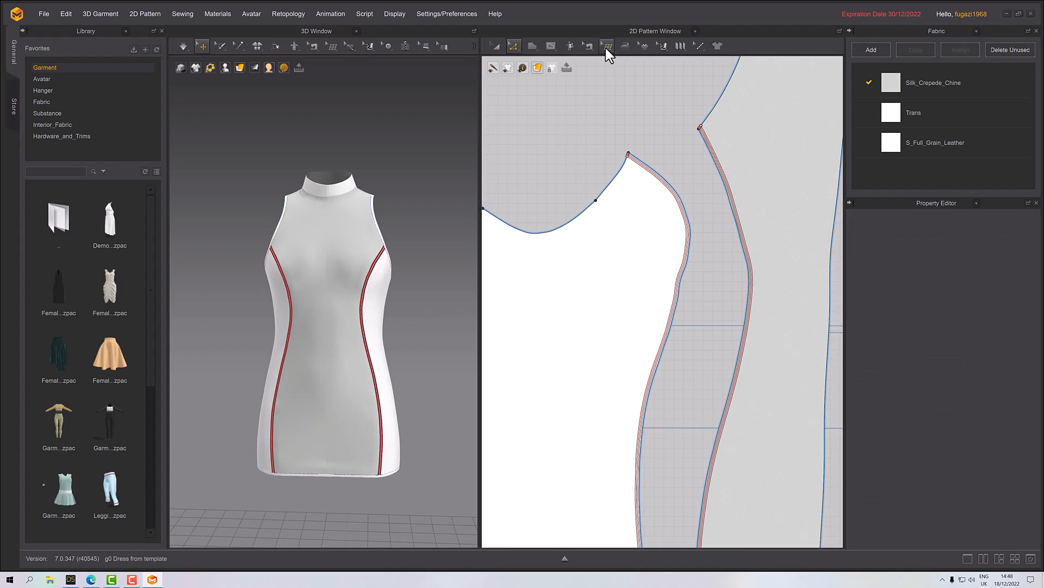
Display the 2D patterns as mesh and examine the topology along the internal lines of the side and front panels
mouse_move(542, 70)
click(541, 119)
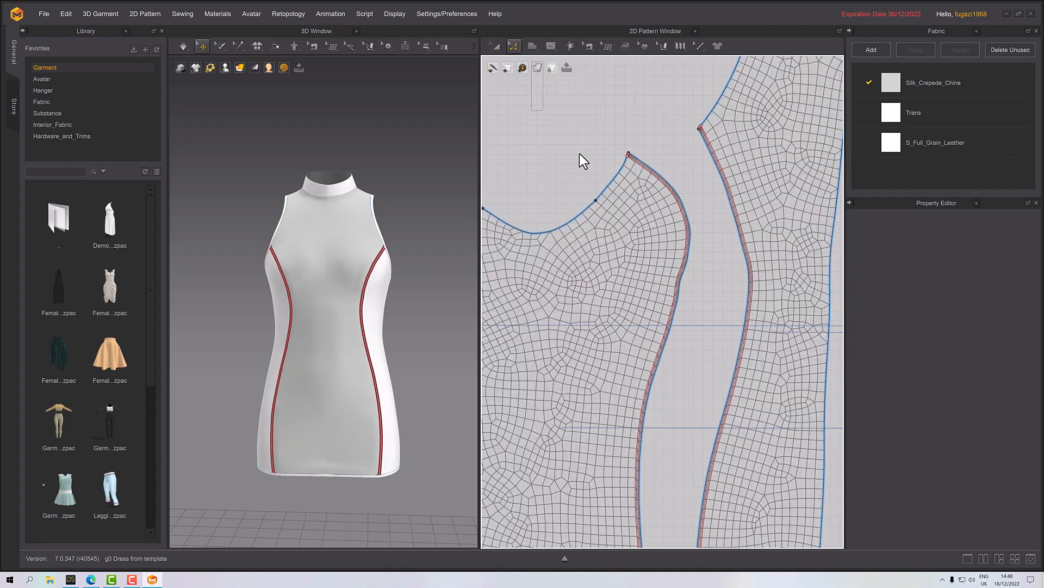
scroll(703, 245, down, 5)
scroll(749, 275, up, 8)
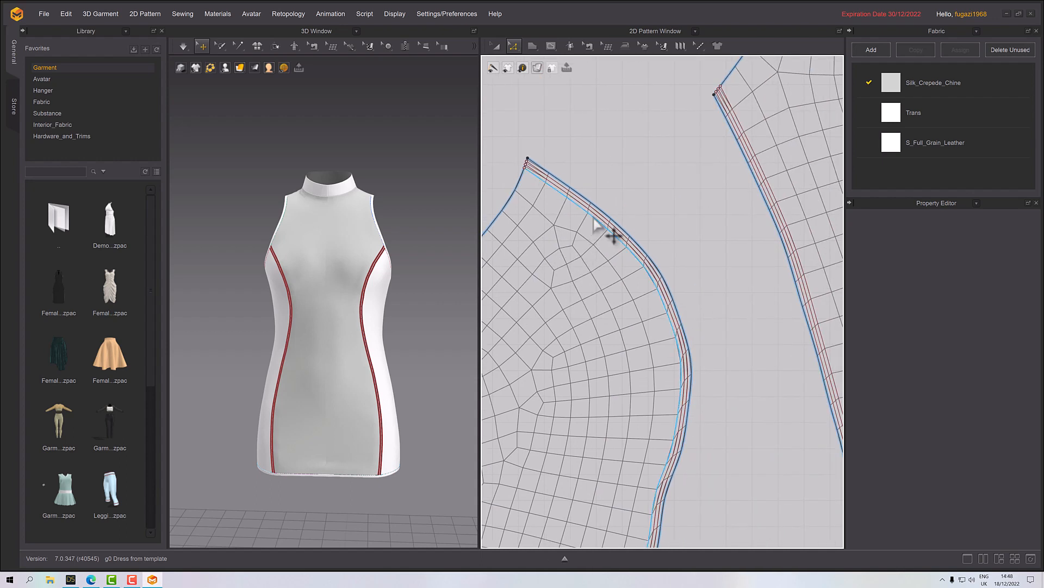
right_drag(691, 397, 688, 265)
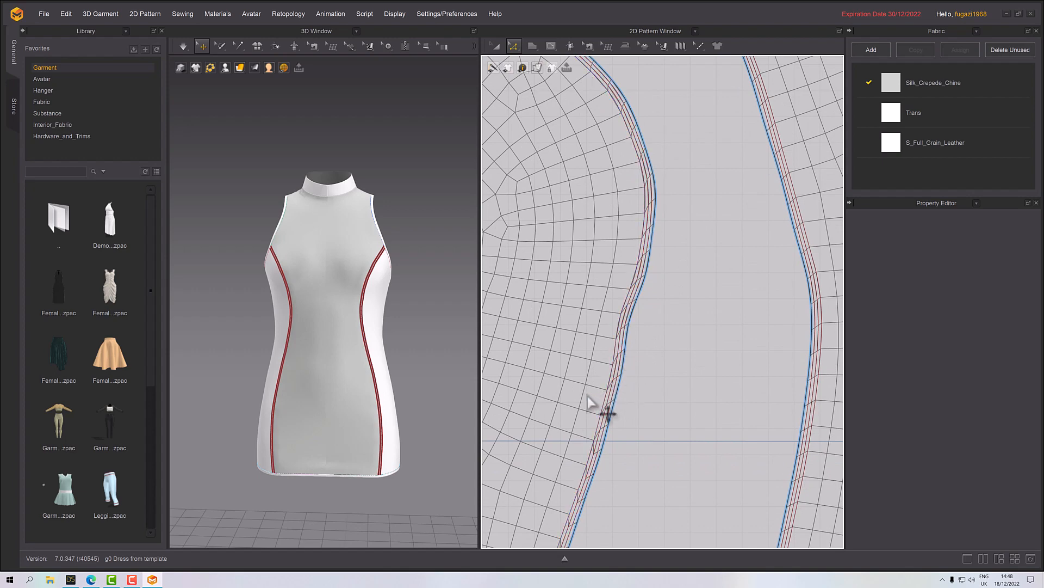
scroll(675, 396, up, 5)
scroll(675, 396, down, 5)
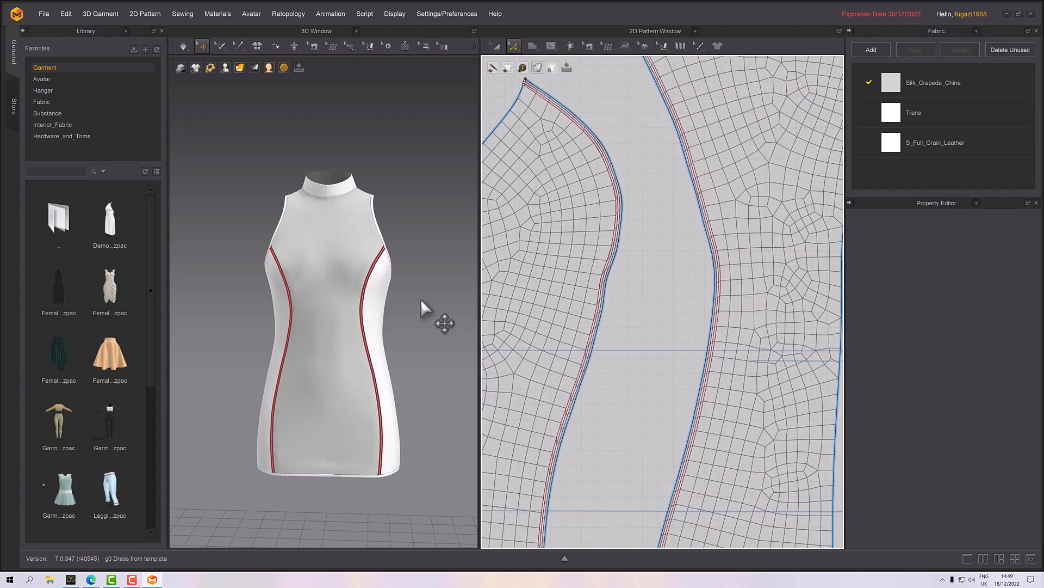
Hide the internal lines on the garment in the 3D view while looking at the side panel seam
scroll(409, 307, up, 5)
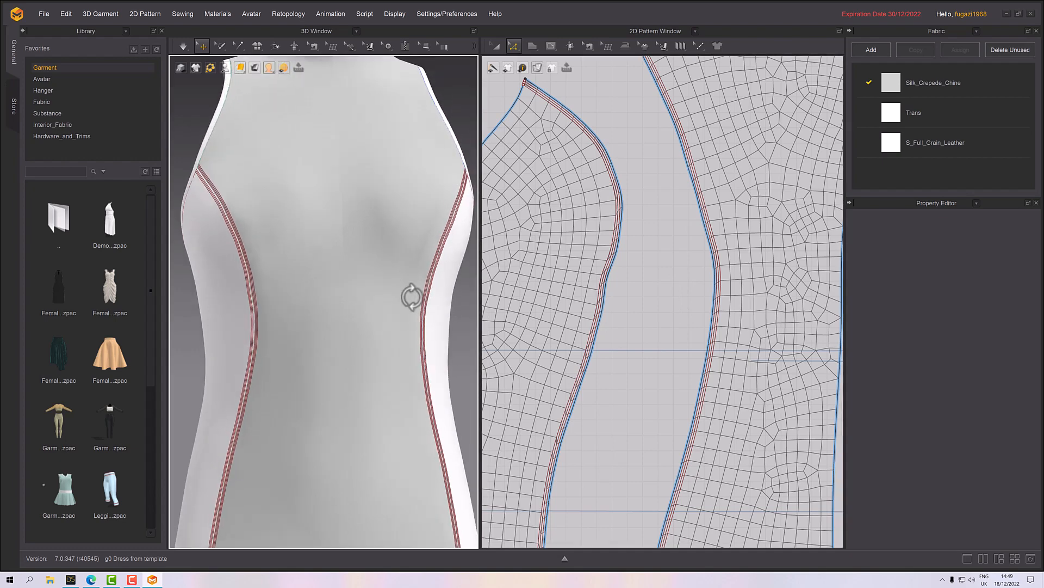
right_drag(412, 296, 443, 350)
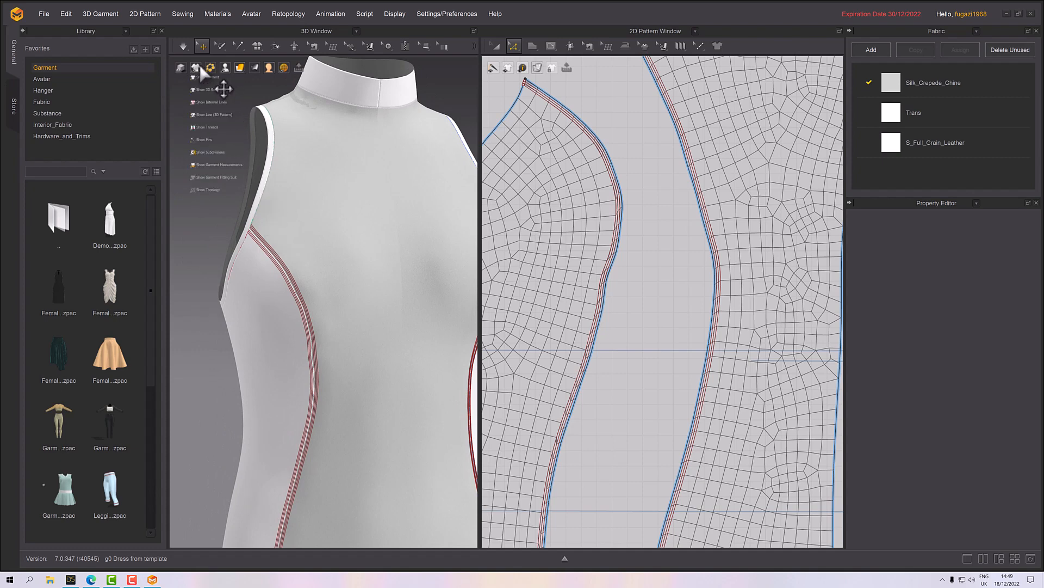
click(213, 101)
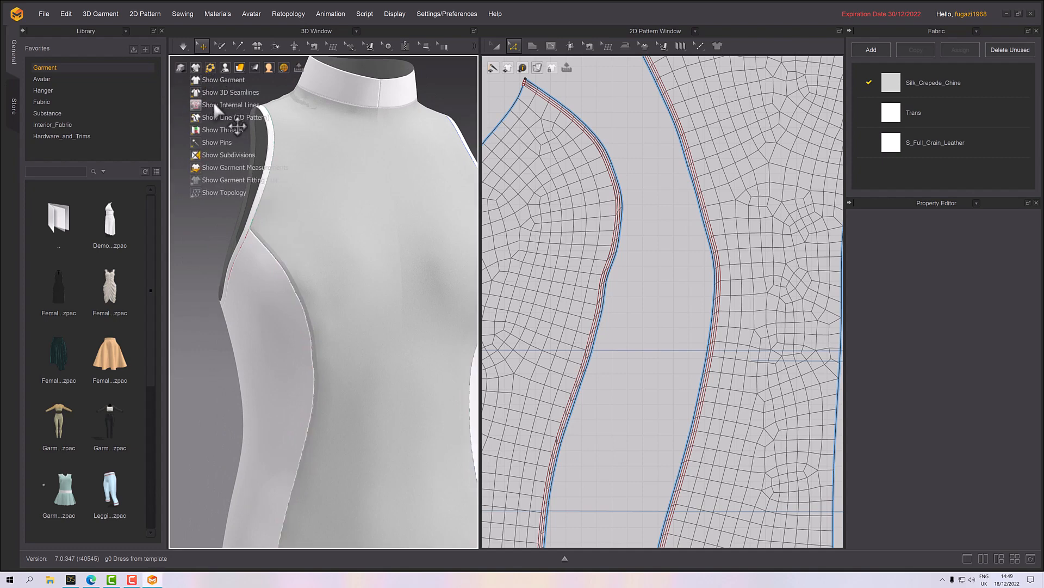
Run the garment simulation and check how the seam between the side and front panels settles
scroll(317, 279, down, 2)
scroll(318, 279, up, 5)
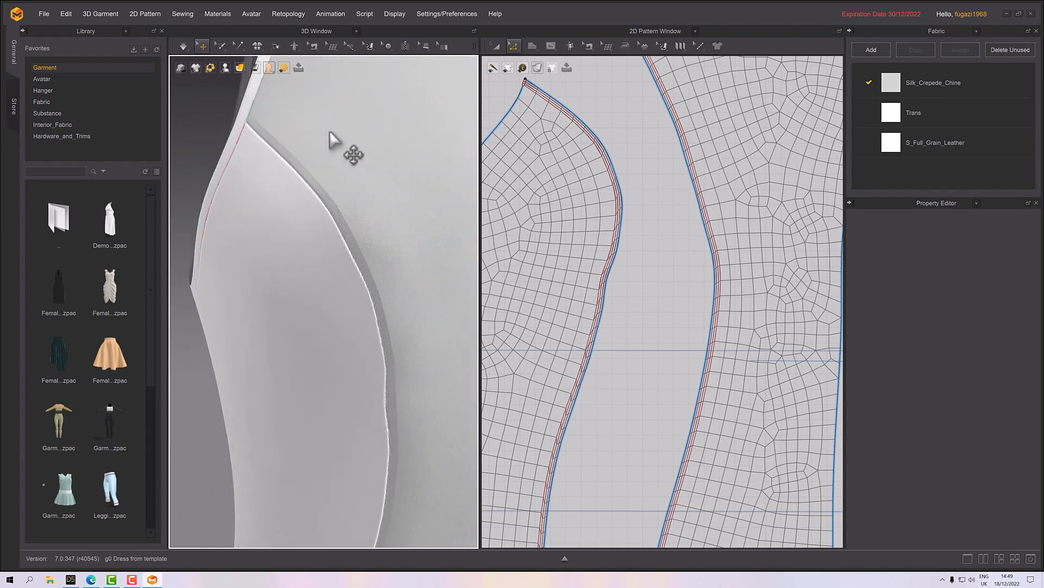
mouse_move(186, 49)
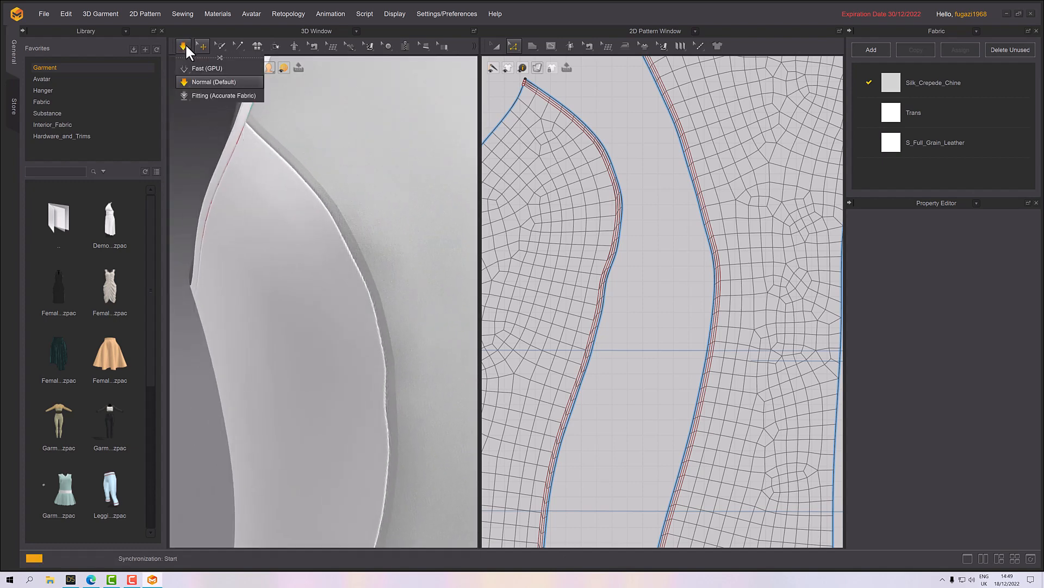
click(184, 47)
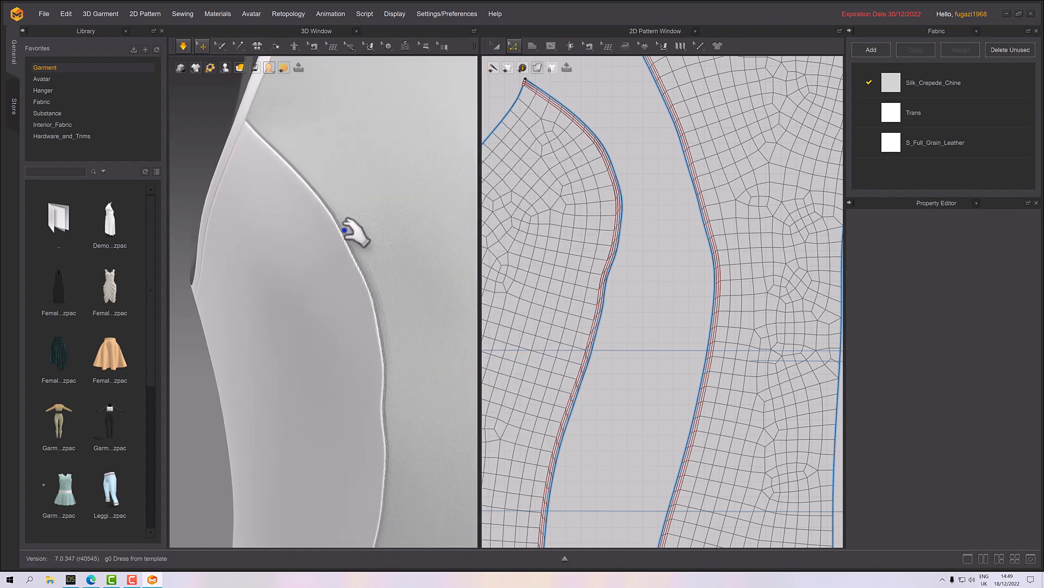
right_drag(368, 247, 345, 233)
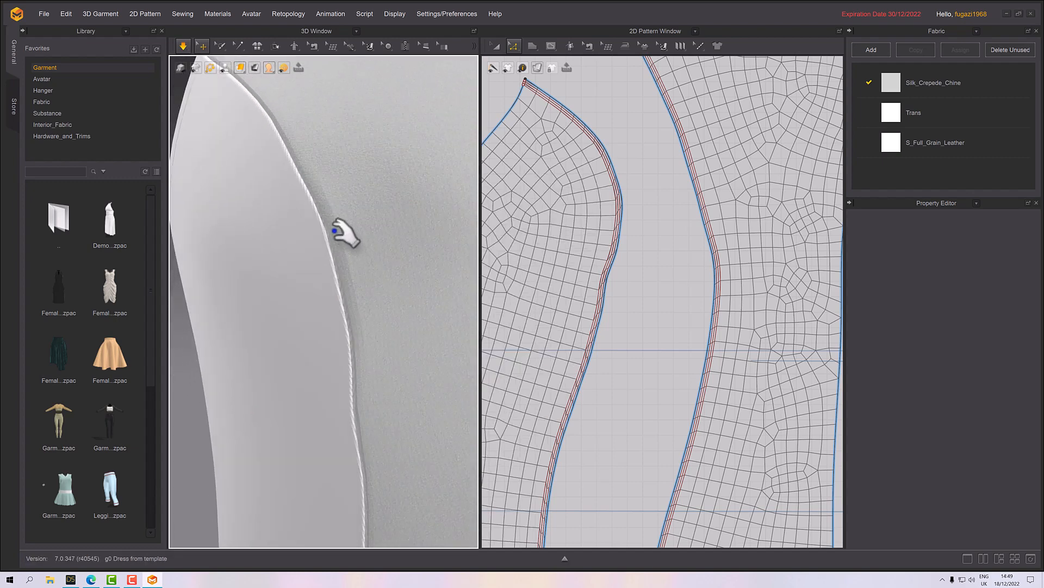
scroll(333, 216, down, 5)
scroll(333, 217, down, 4)
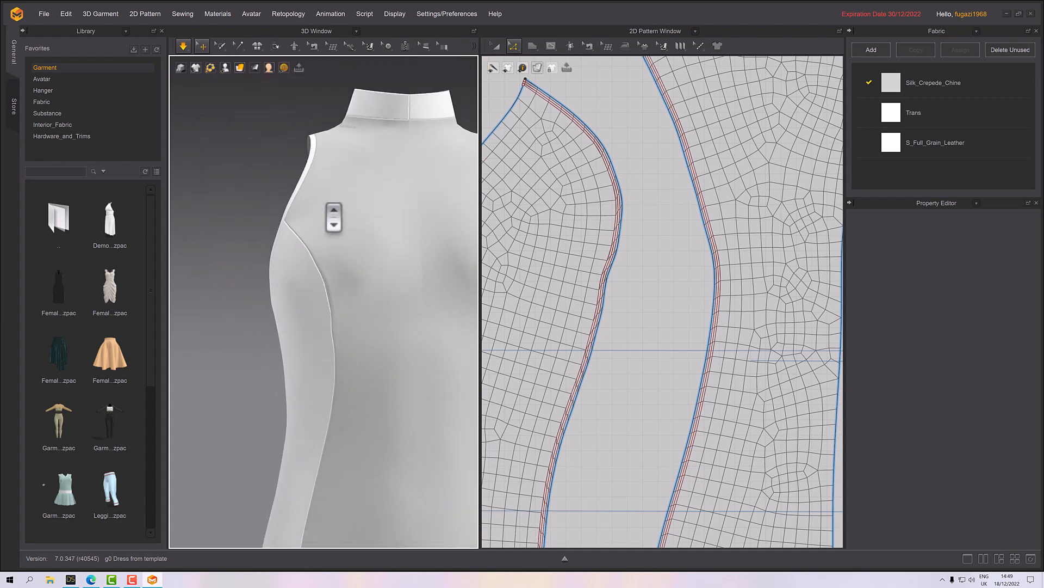
Examine the simulated dress's panel seams and overall silhouette from both sides and at full length
scroll(334, 216, up, 1)
right_drag(387, 230, 349, 222)
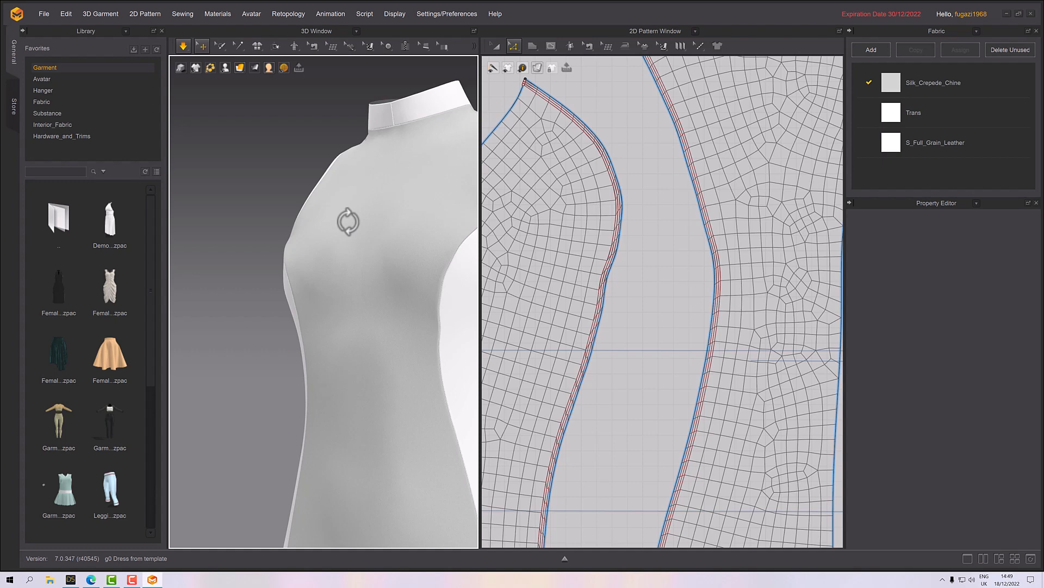
scroll(360, 234, down, 3)
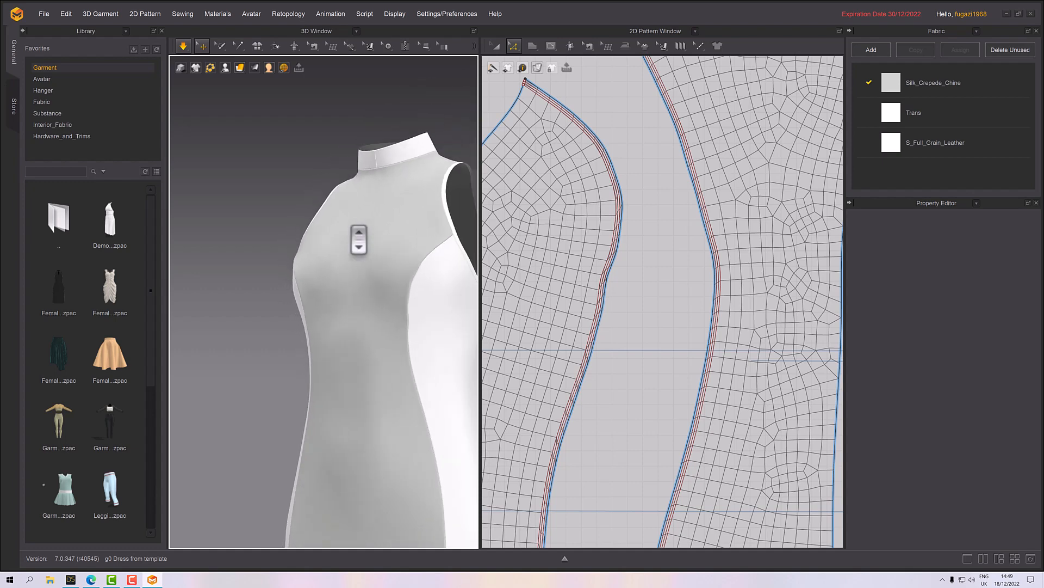
mouse_move(352, 222)
right_down()
mouse_move(459, 223)
mouse_move(428, 202)
mouse_move(374, 197)
mouse_move(377, 226)
mouse_move(356, 229)
mouse_move(375, 226)
mouse_move(333, 158)
mouse_move(342, 224)
right_up()
scroll(354, 229, down, 3)
scroll(354, 228, up, 6)
scroll(382, 238, down, 5)
scroll(384, 239, down, 3)
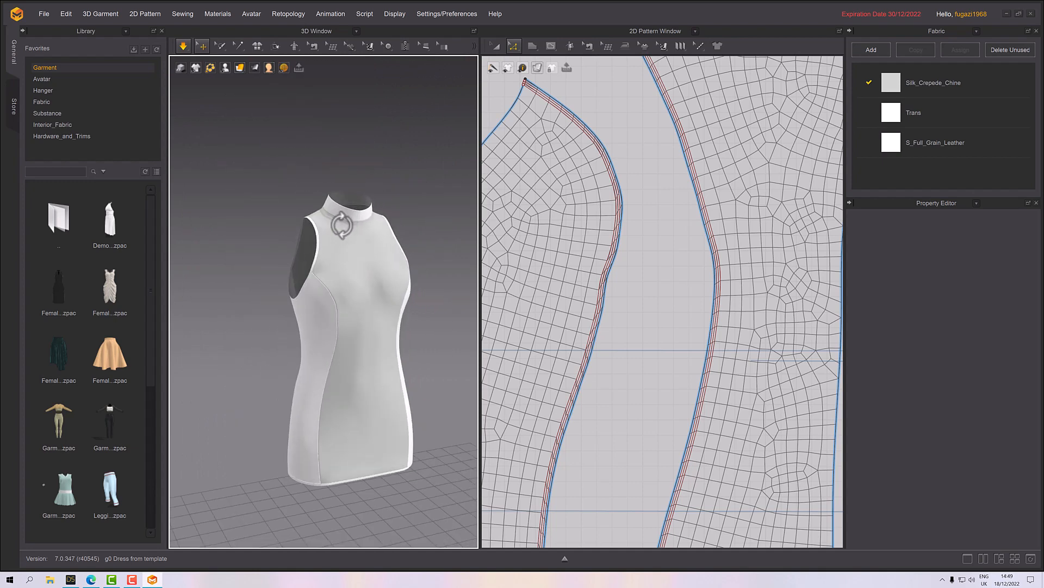
Show the avatar under the dress and pick its shoulder area beside the armhole
key(shift+a)
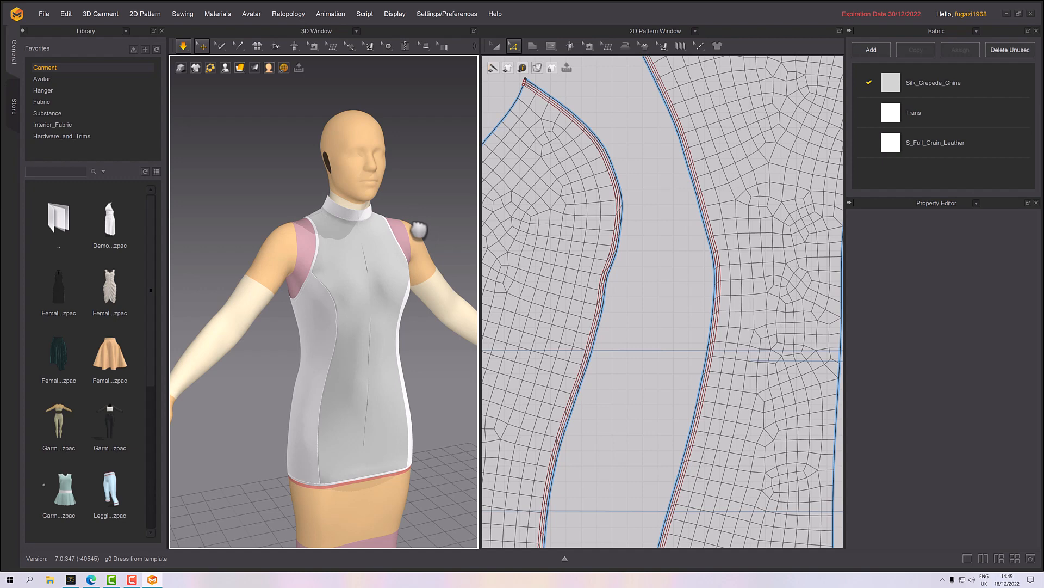
scroll(416, 232, up, 8)
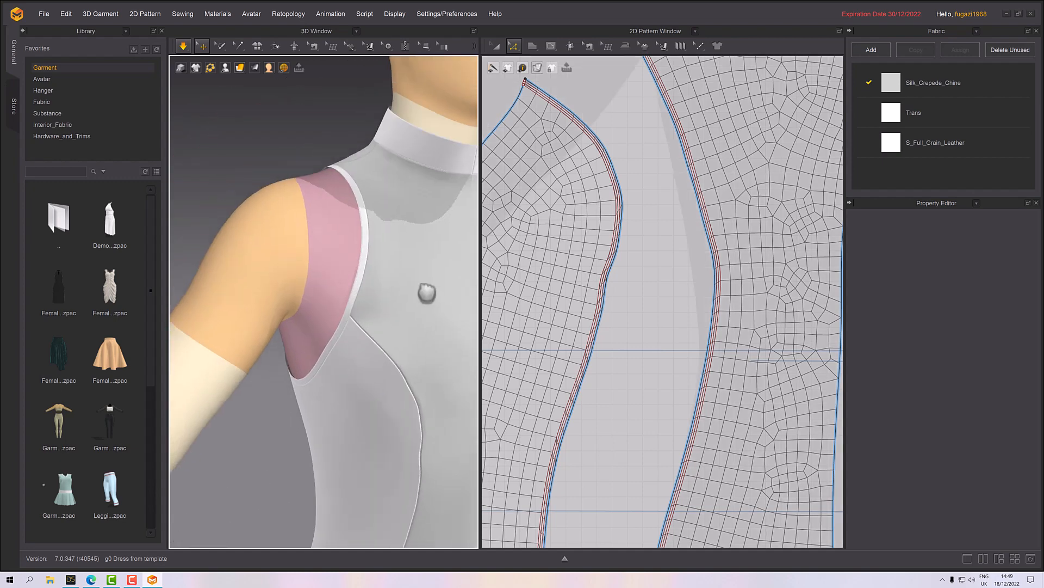
scroll(327, 187, up, 1)
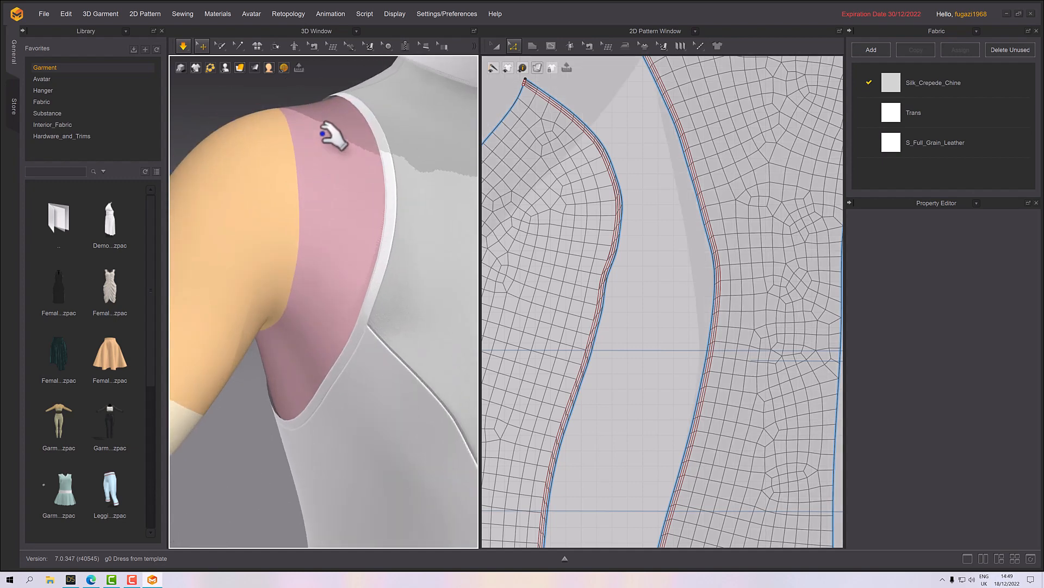
click(359, 197)
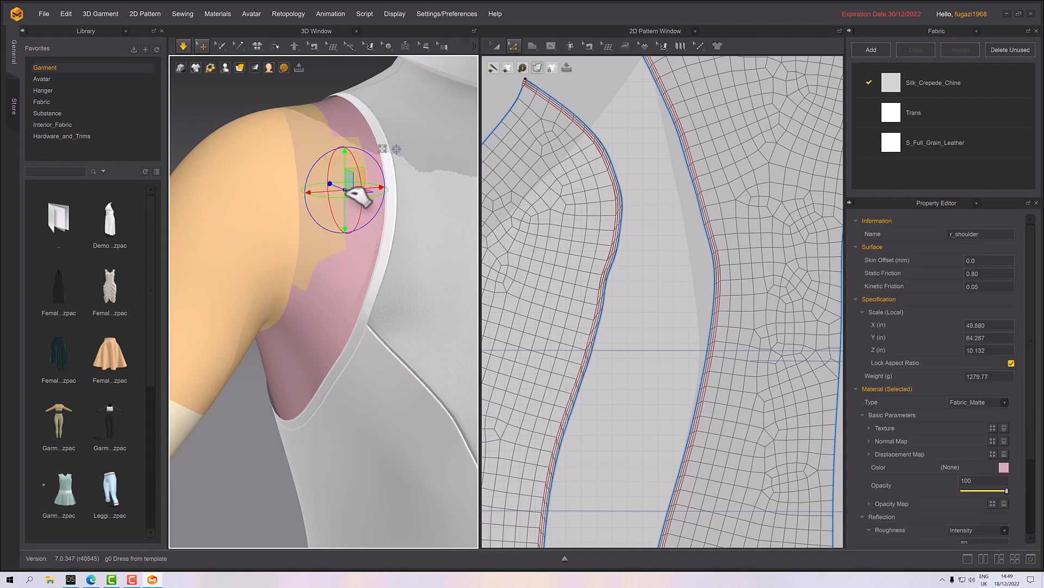
click(302, 182)
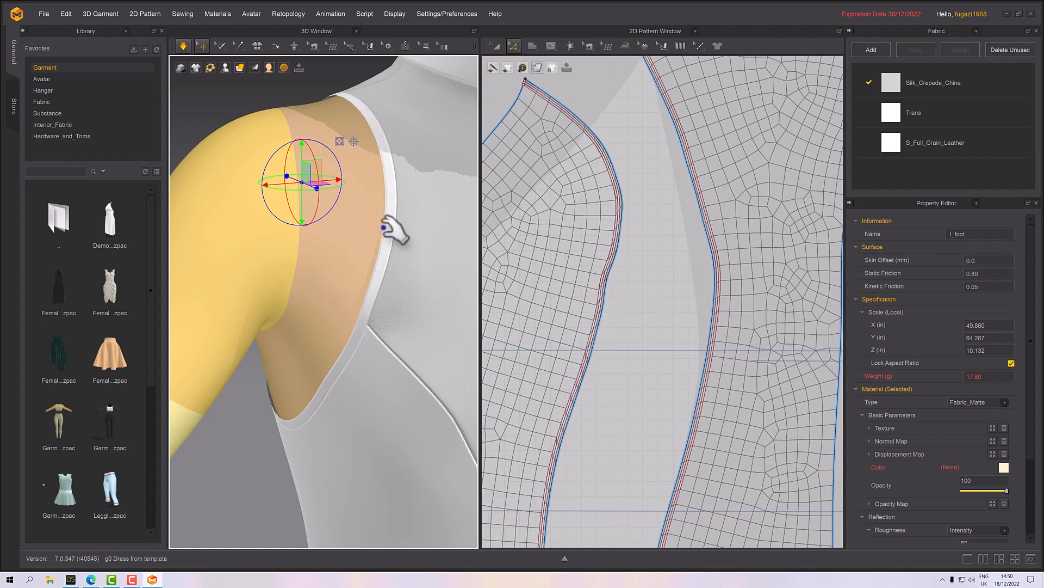
Select the armhole binding on the garment and examine how it sits against the avatar's shoulder
scroll(392, 227, down, 2)
scroll(650, 296, down, 3)
scroll(649, 295, down, 4)
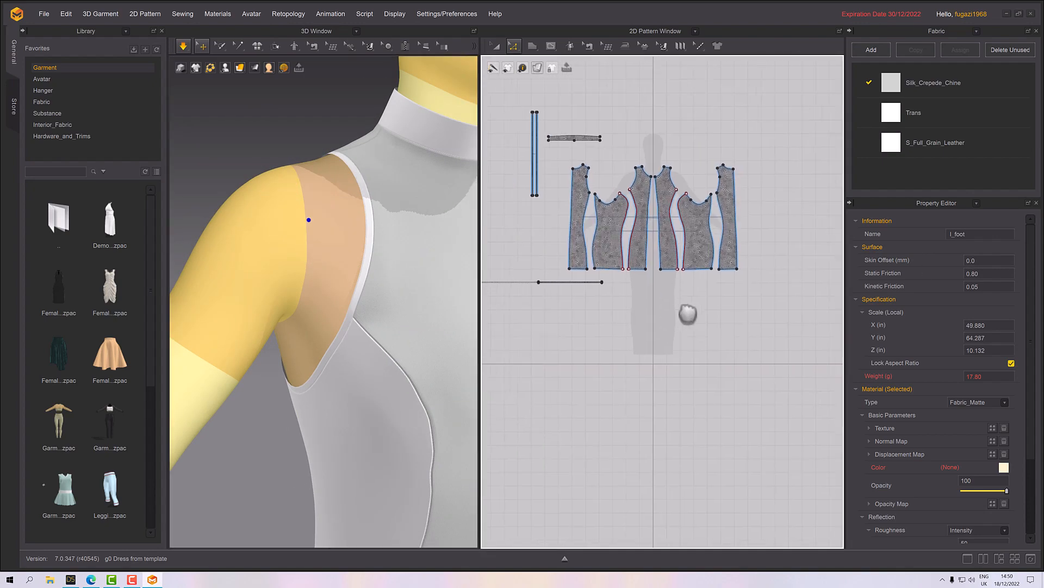
click(366, 253)
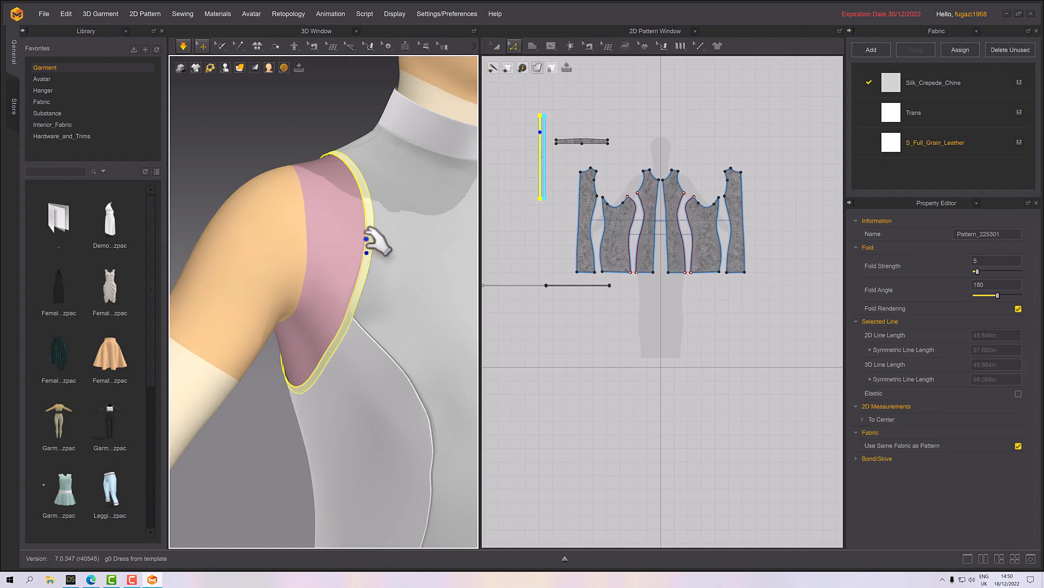
scroll(403, 278, down, 3)
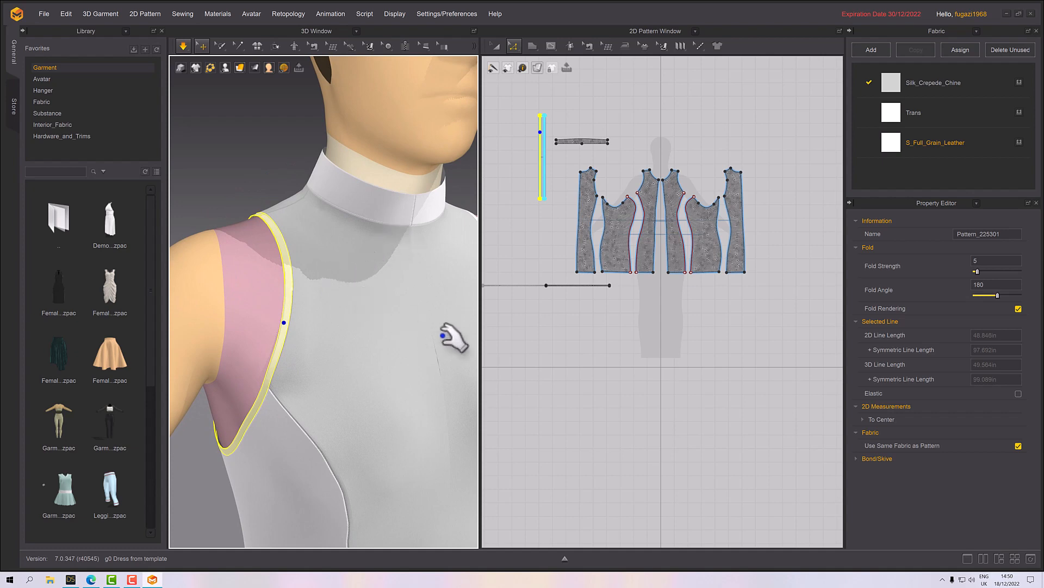
scroll(294, 318, up, 4)
middle_drag(308, 286, 410, 287)
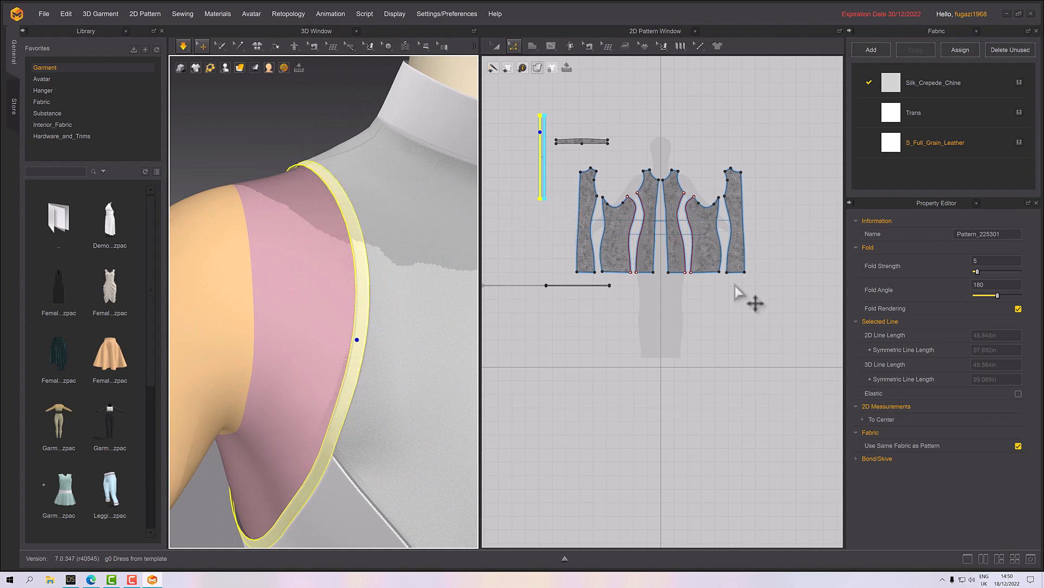
Select both armhole binding strips as whole patterns and set their additional collision thickness to 1.0 mm
click(497, 46)
click(523, 125)
drag(513, 99, 550, 216)
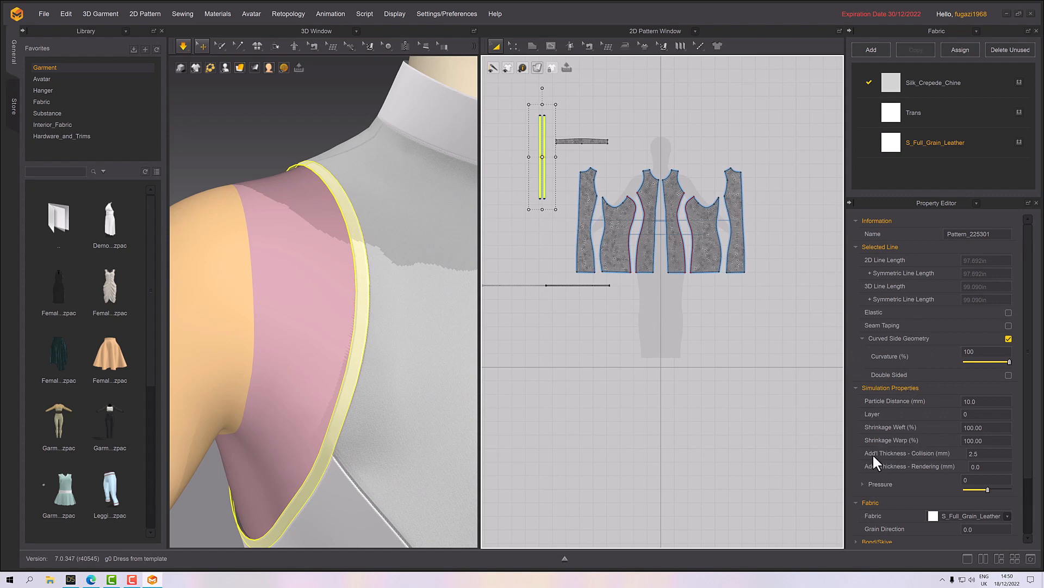
scroll(338, 392, down, 3)
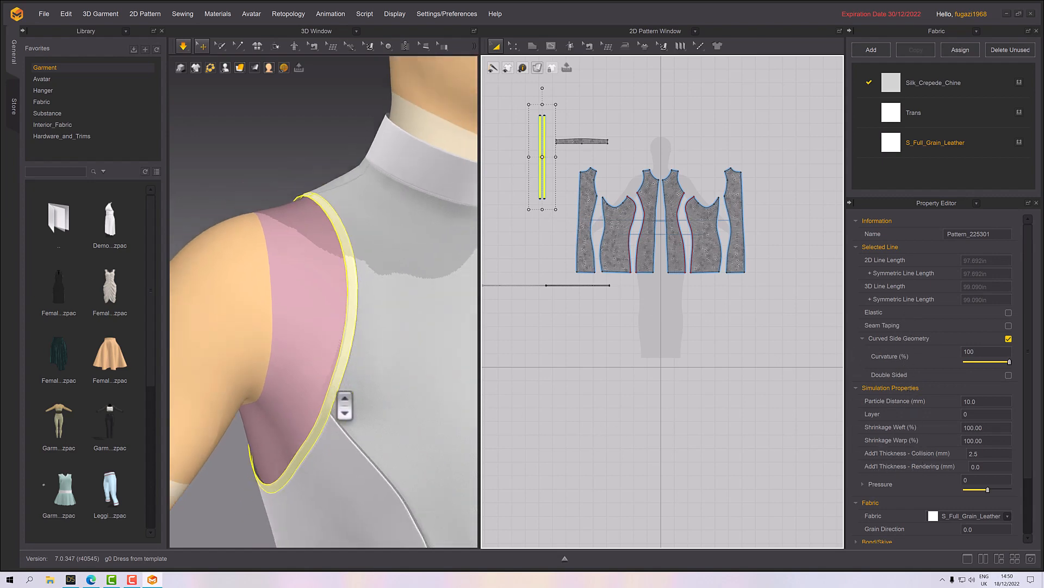
scroll(337, 391, up, 4)
right_drag(351, 366, 381, 380)
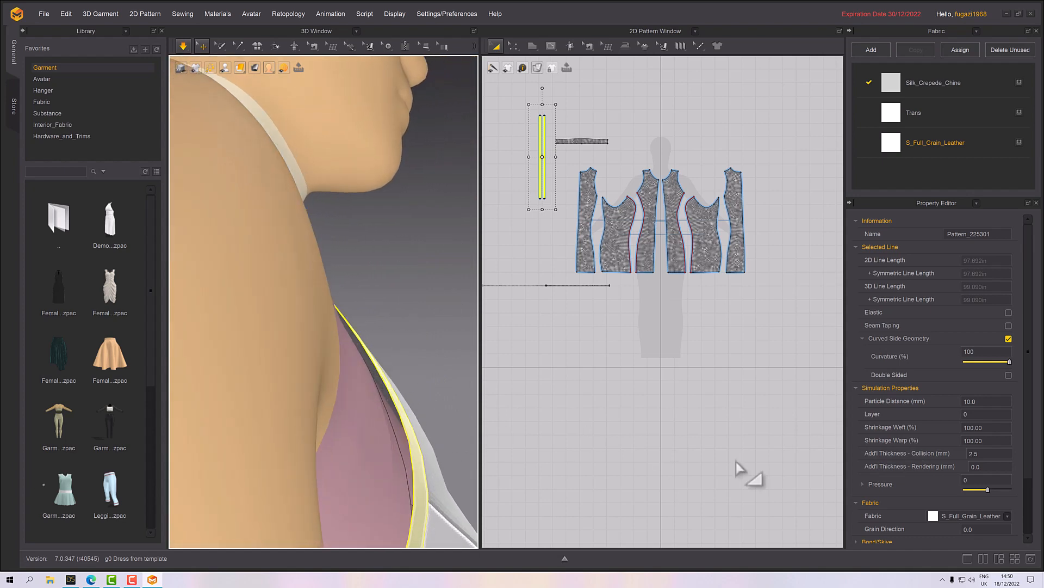
click(986, 452)
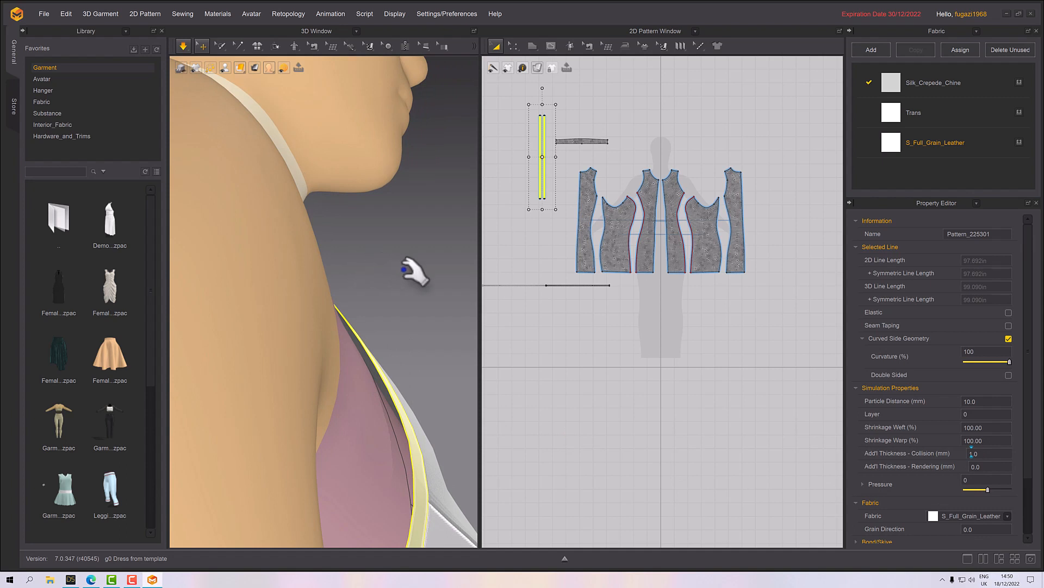
Restart the simulation and inspect the armhole binding's gap to the shoulder
right_drag(439, 282, 398, 277)
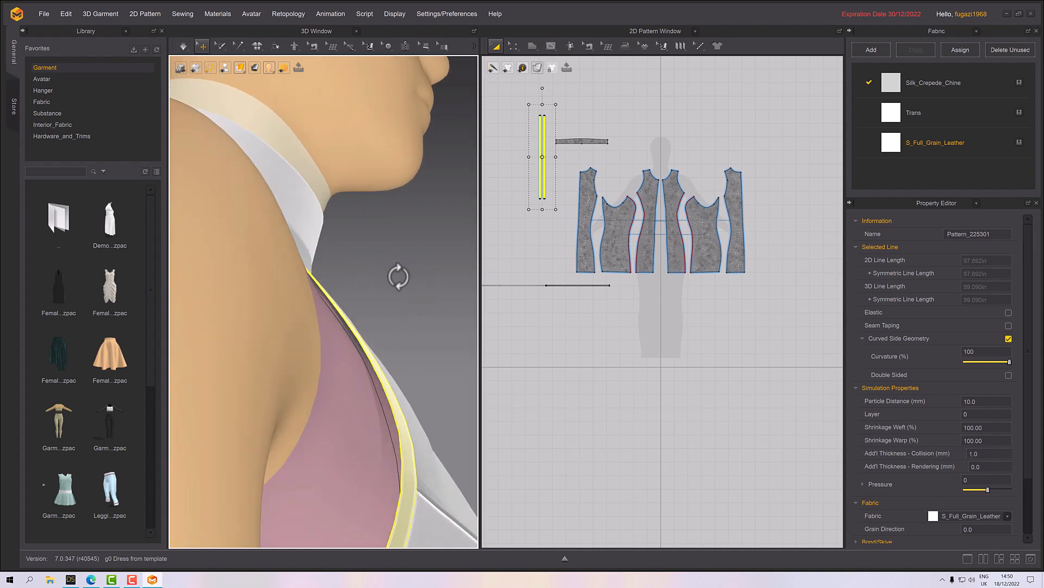
click(183, 47)
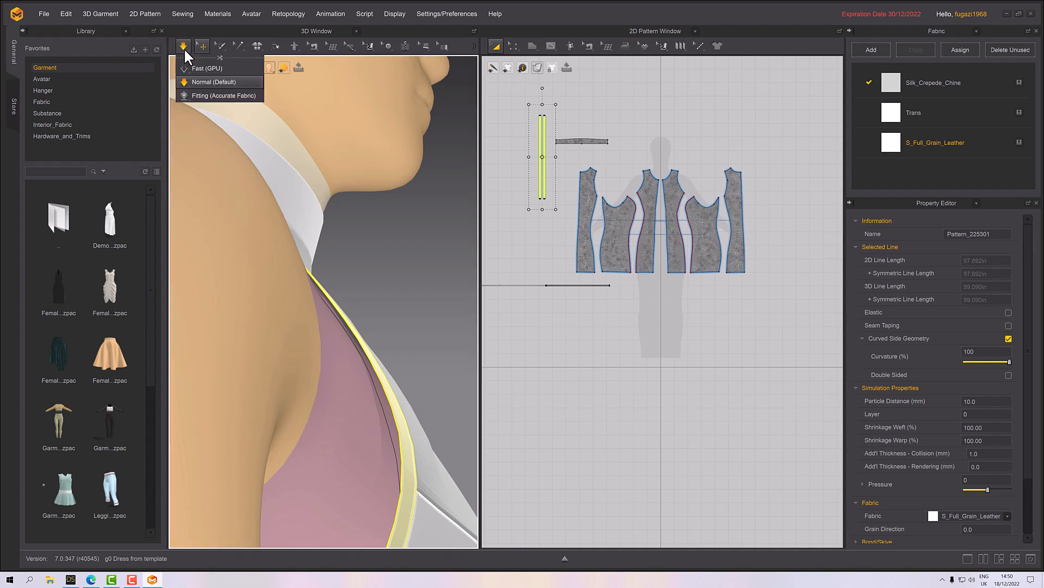
right_drag(372, 238, 354, 261)
scroll(305, 247, up, 1)
scroll(304, 248, up, 1)
middle_drag(307, 226, 320, 234)
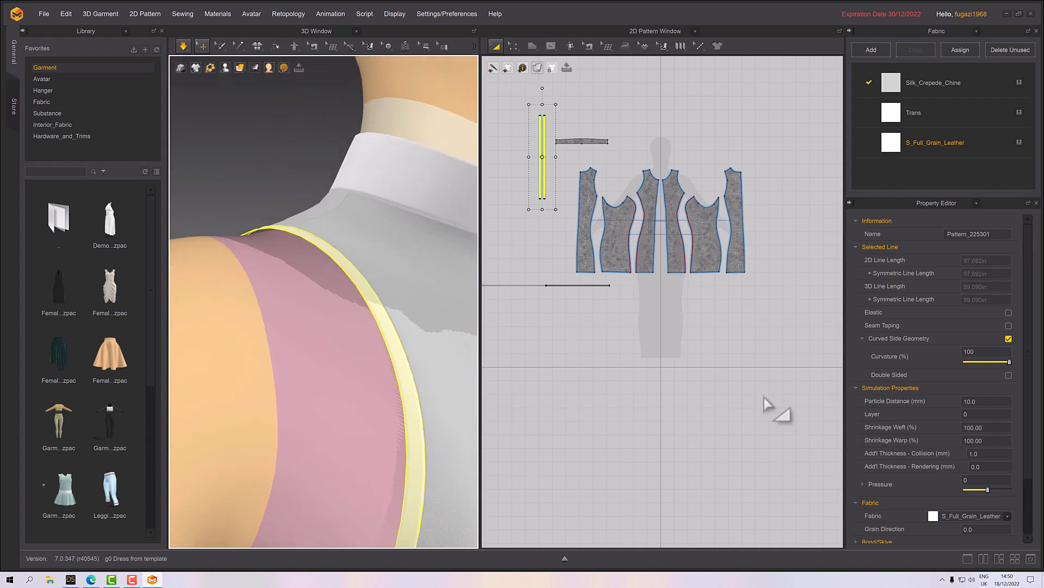
Set the armhole bindings' additional collision thickness to 0.0 mm and check their fit around the shoulder
double_click(983, 454)
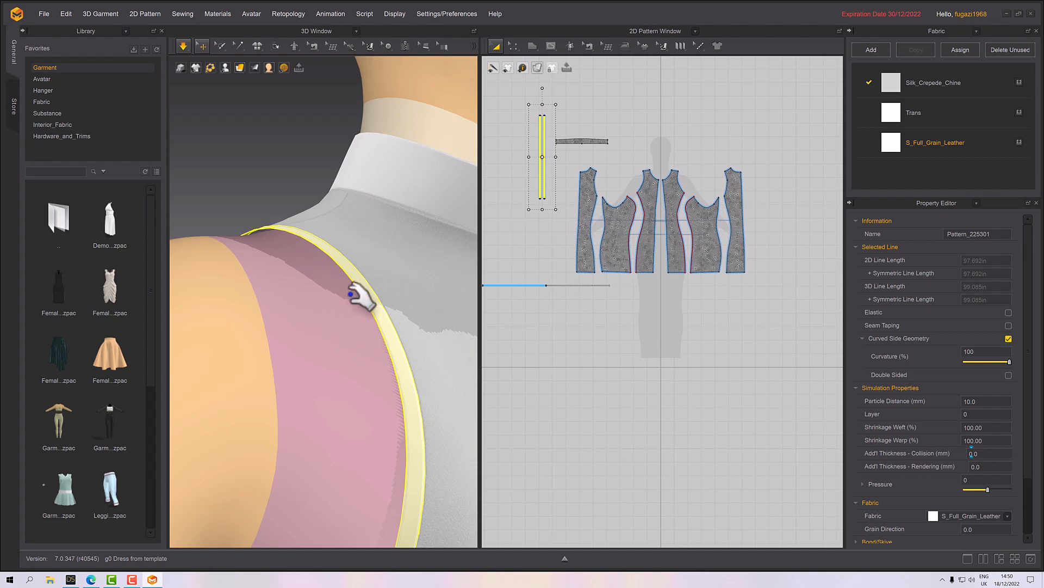
right_drag(361, 298, 345, 269)
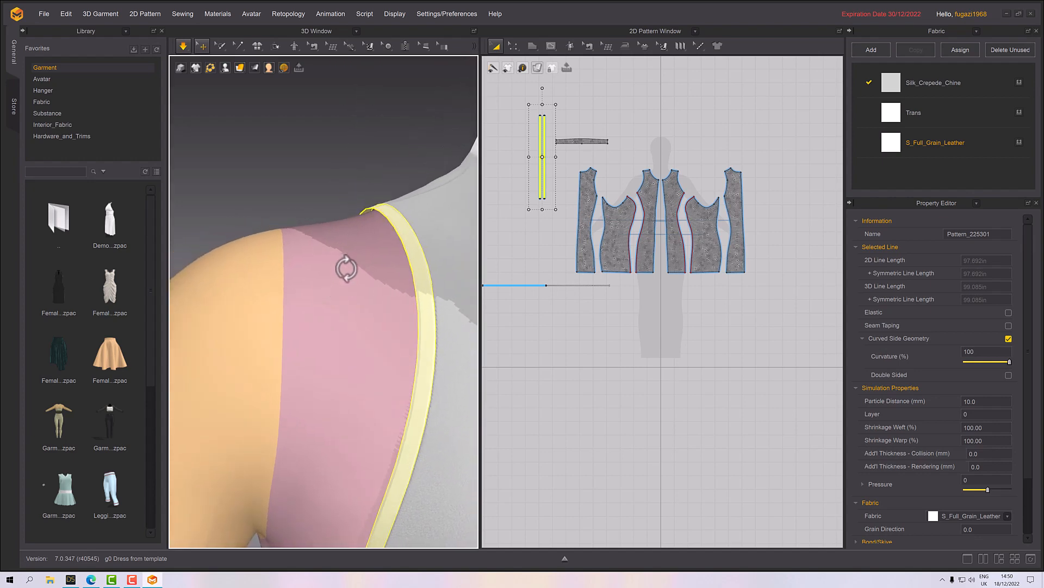
right_drag(430, 269, 448, 254)
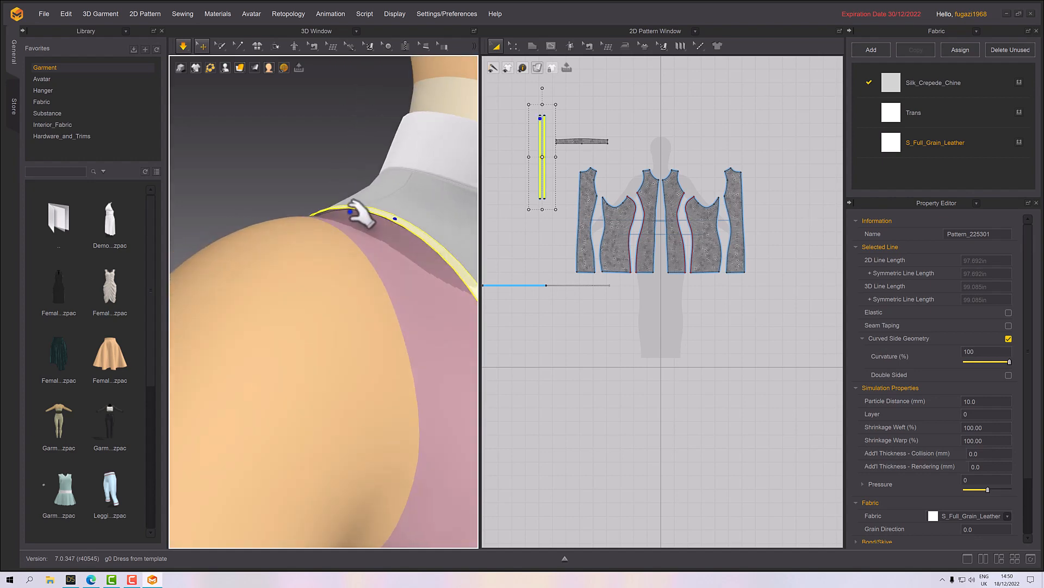
click(322, 184)
scroll(324, 206, down, 2)
scroll(324, 205, down, 3)
right_drag(321, 214, 321, 217)
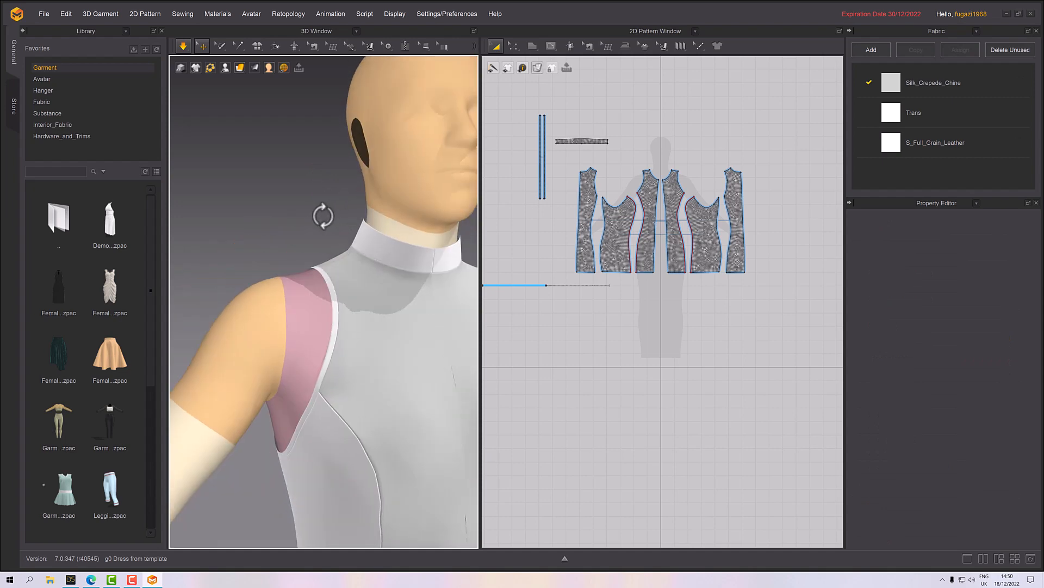
scroll(376, 347, down, 4)
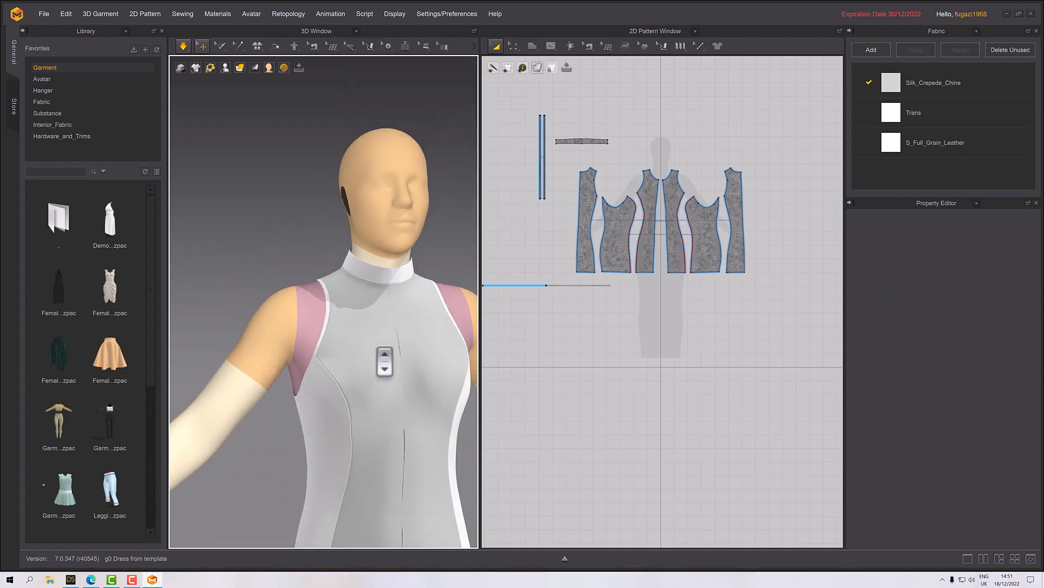
Select the front, side and back body panels together with both outer armhole bindings on the garment
click(378, 348)
shift+click(333, 404)
right_drag(332, 415, 423, 400)
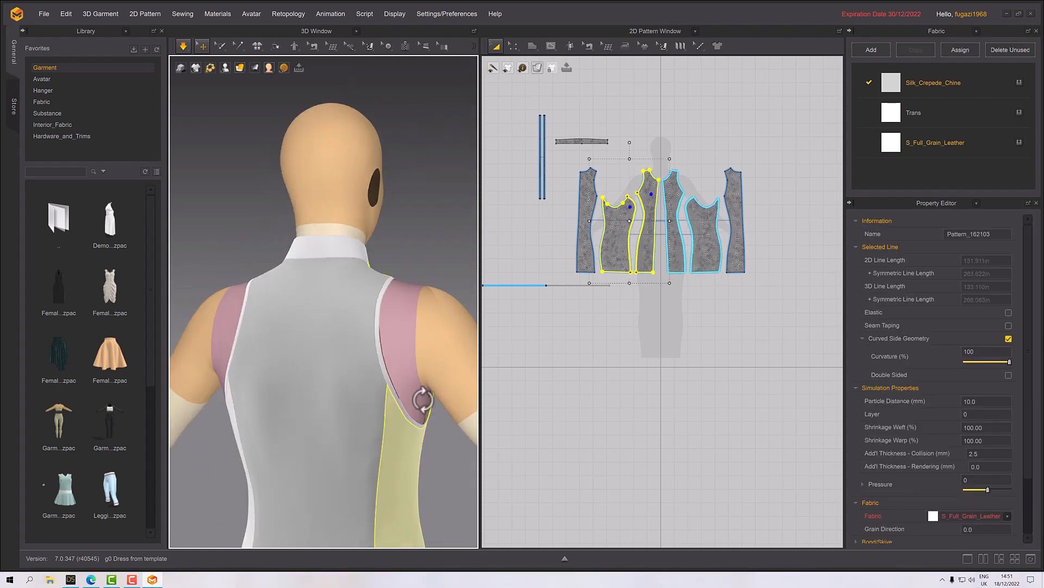
shift+click(365, 389)
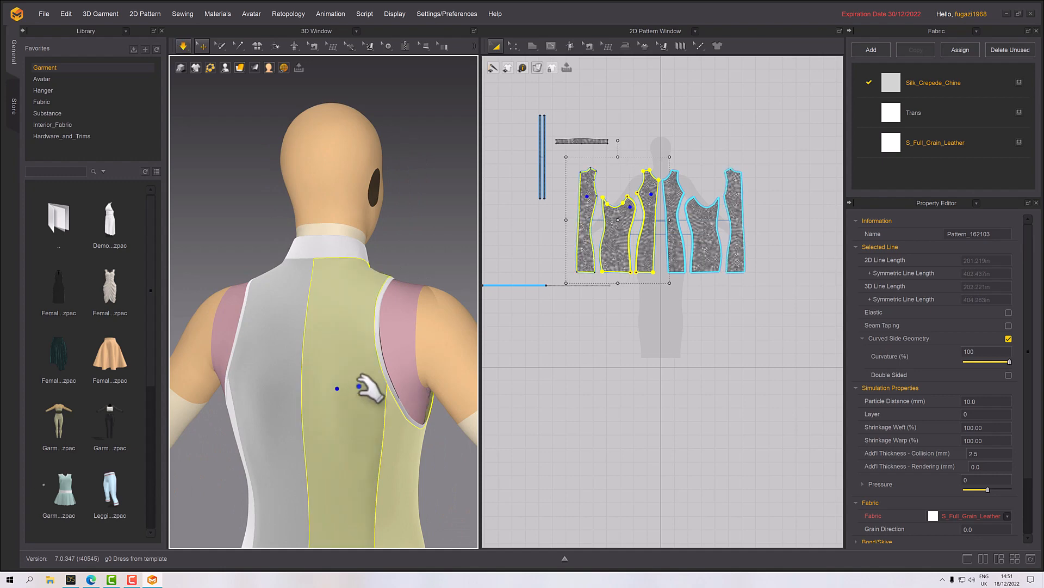
shift+click(294, 354)
right_drag(294, 354, 415, 360)
shift+click(414, 360)
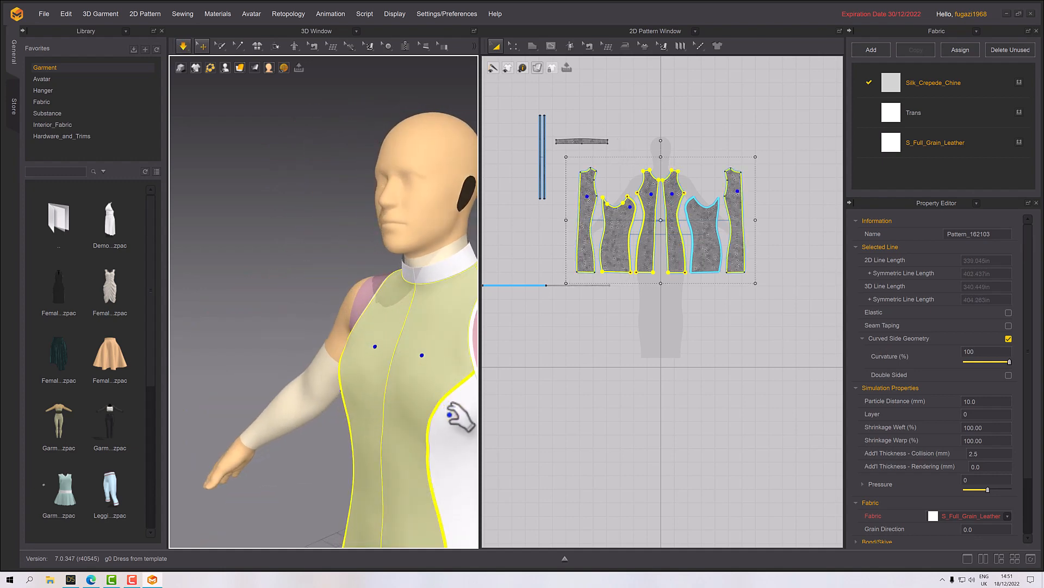
shift+click(451, 415)
right_drag(423, 416, 391, 420)
shift+click(375, 337)
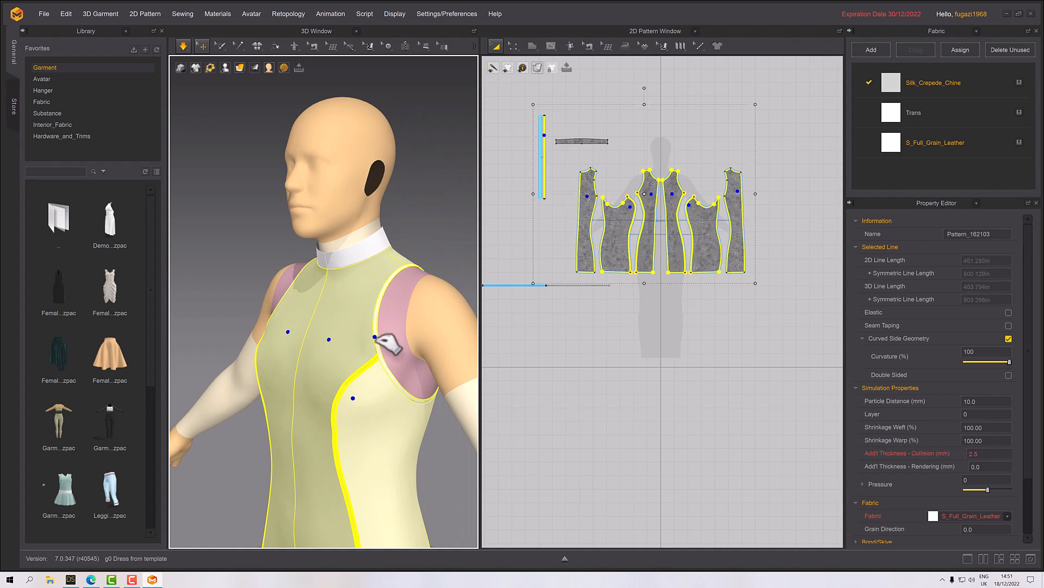
right_drag(375, 337, 424, 334)
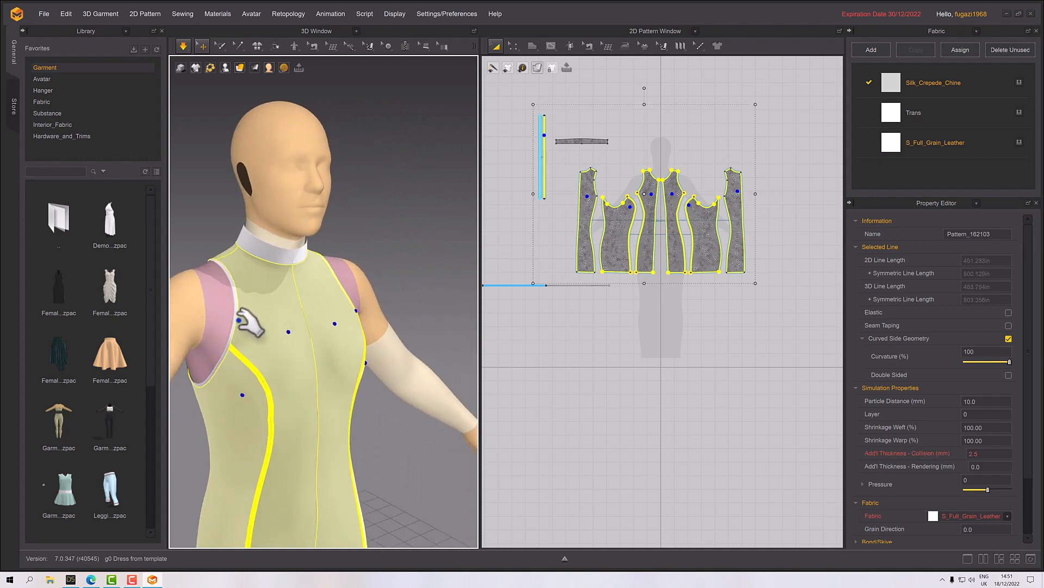
shift+click(240, 318)
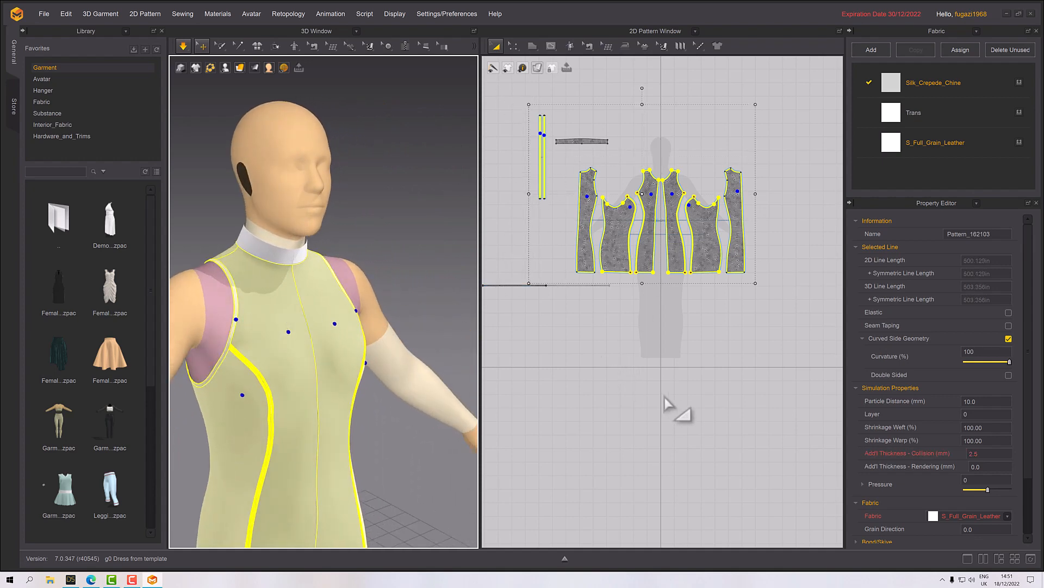
Select the two separate armhole strips with the Trans fabric and set their additional collision thickness to 0.0 mm
middle_drag(581, 328, 763, 351)
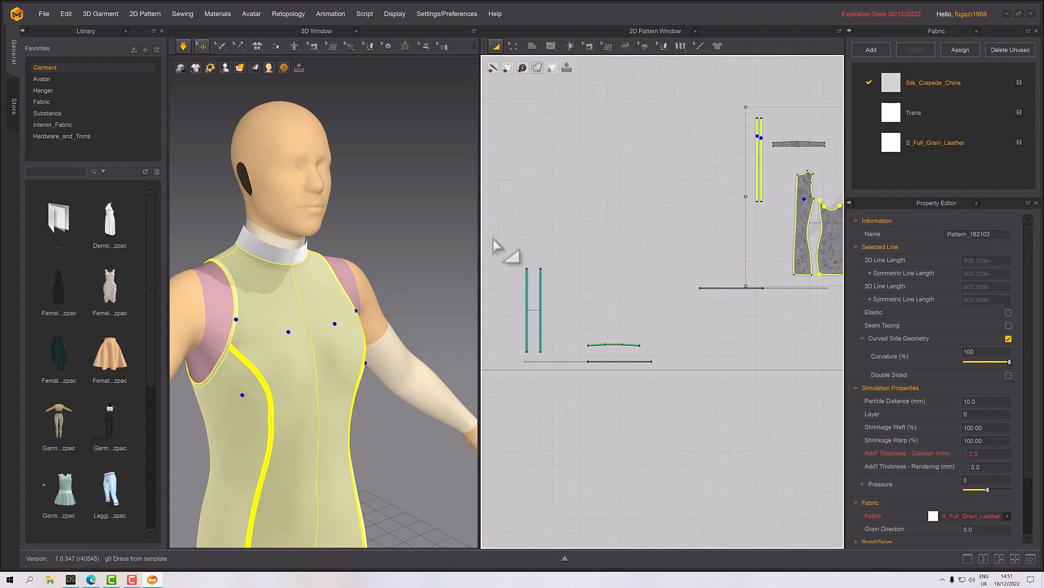
drag(500, 237, 553, 362)
scroll(214, 345, up, 3)
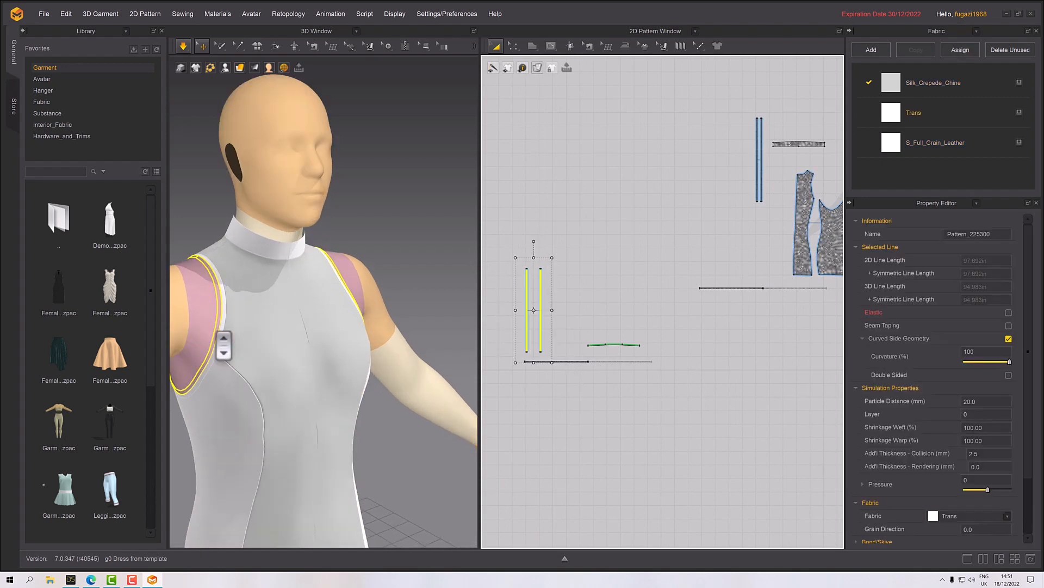
scroll(223, 345, up, 5)
scroll(327, 365, up, 2)
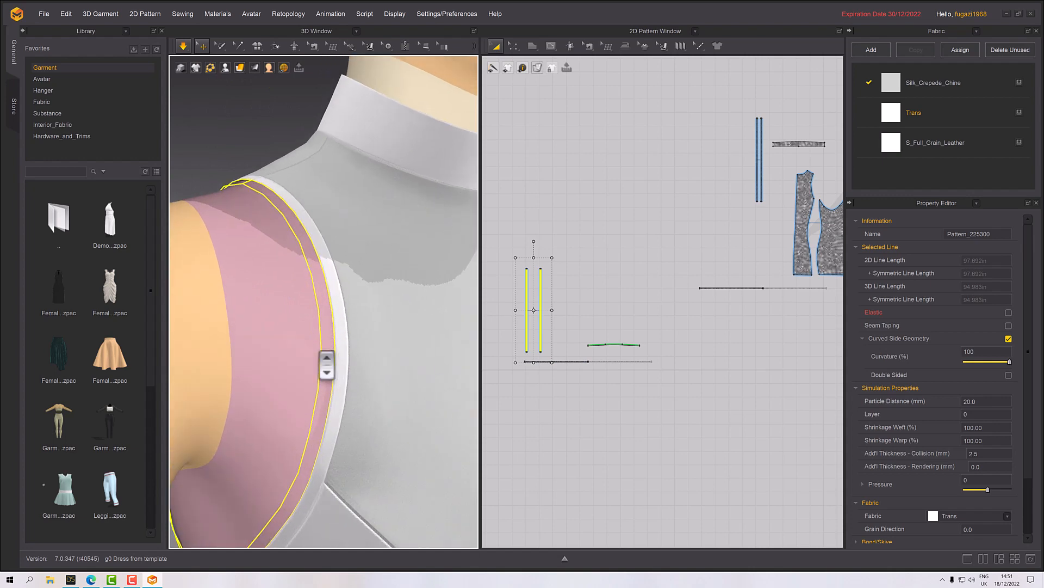
scroll(332, 356, up, 5)
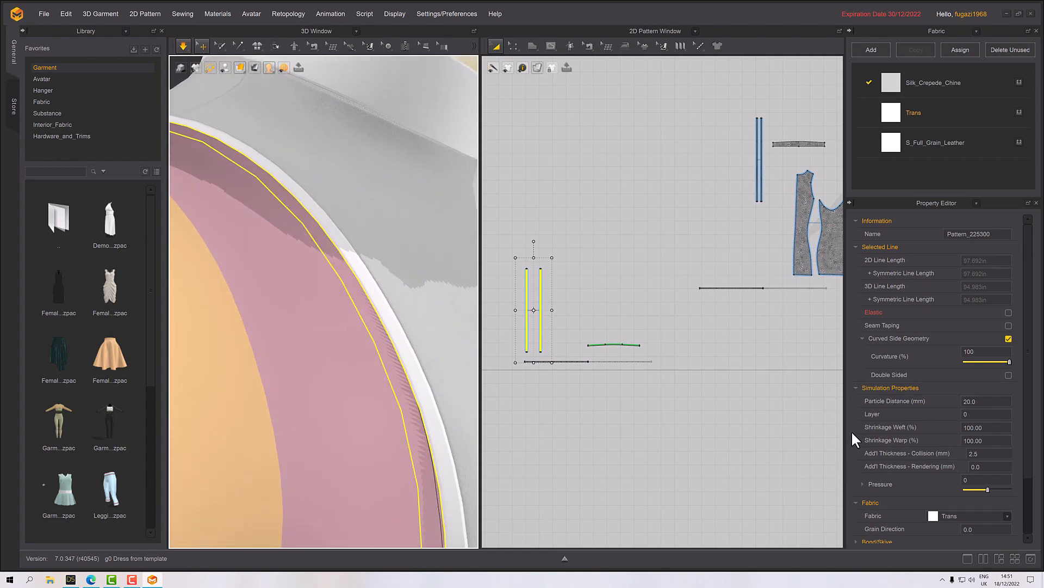
double_click(976, 455)
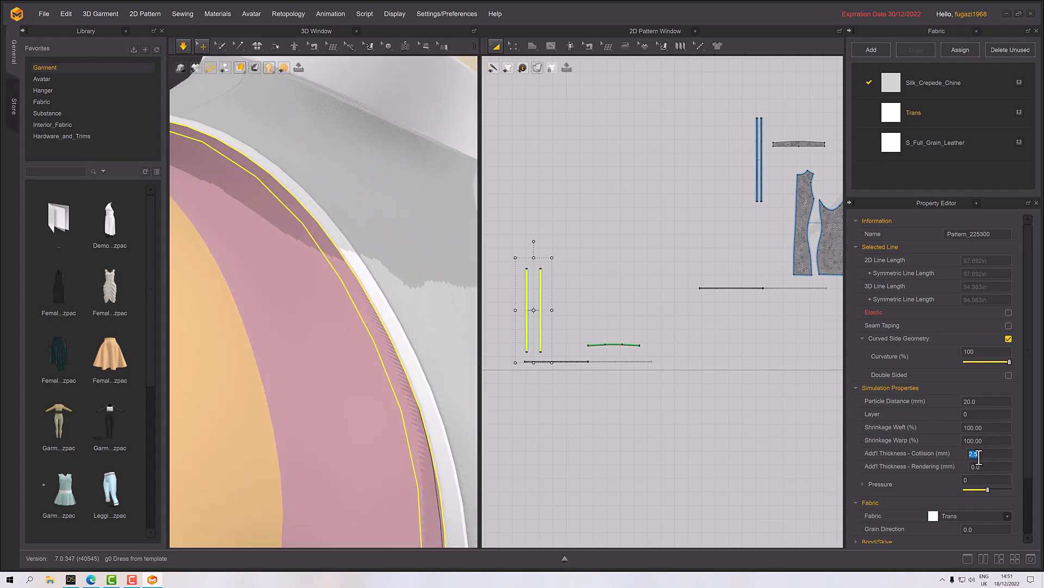
text(1)
key(Return)
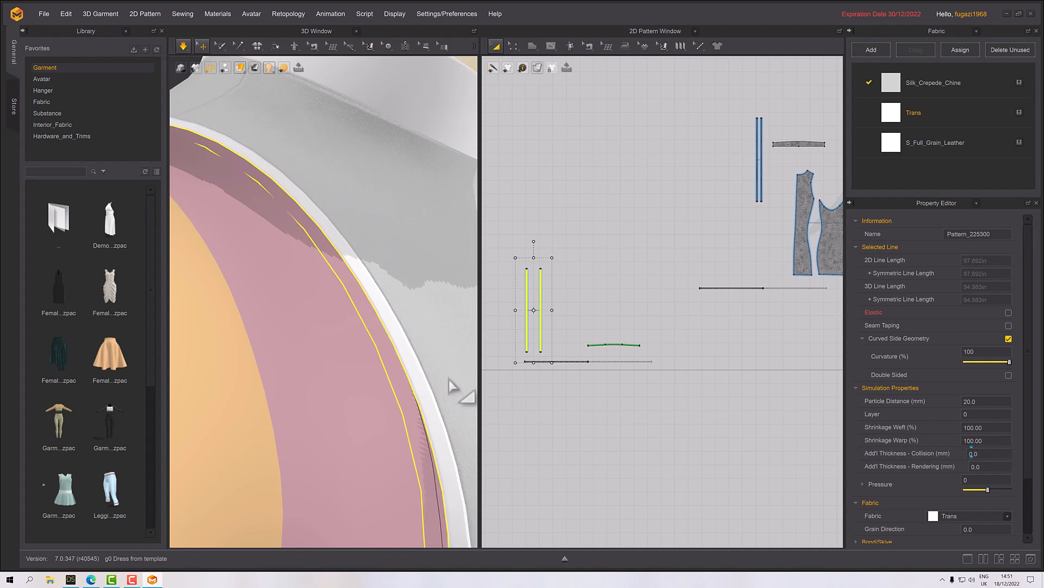
Check how the armhole strips sit on the avatar and select the collar around the neck
drag(380, 341, 399, 356)
scroll(408, 373, down, 3)
mouse_move(407, 372)
right_down()
mouse_move(352, 352)
mouse_move(362, 341)
mouse_move(392, 357)
mouse_move(422, 310)
mouse_move(403, 318)
mouse_move(366, 282)
mouse_move(396, 280)
mouse_move(401, 350)
mouse_move(415, 326)
mouse_move(449, 315)
mouse_move(371, 338)
mouse_move(429, 339)
right_up()
scroll(315, 354, up, 6)
click(389, 287)
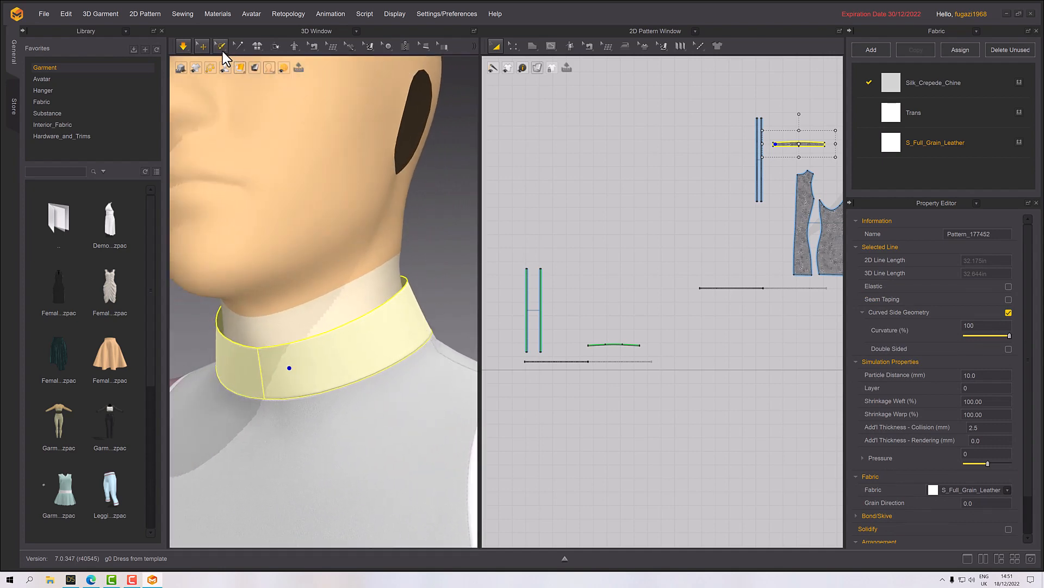
Turn on Elastic for the collar pattern's upper edge and set its ratio to 90 after trying 95
click(223, 51)
click(513, 46)
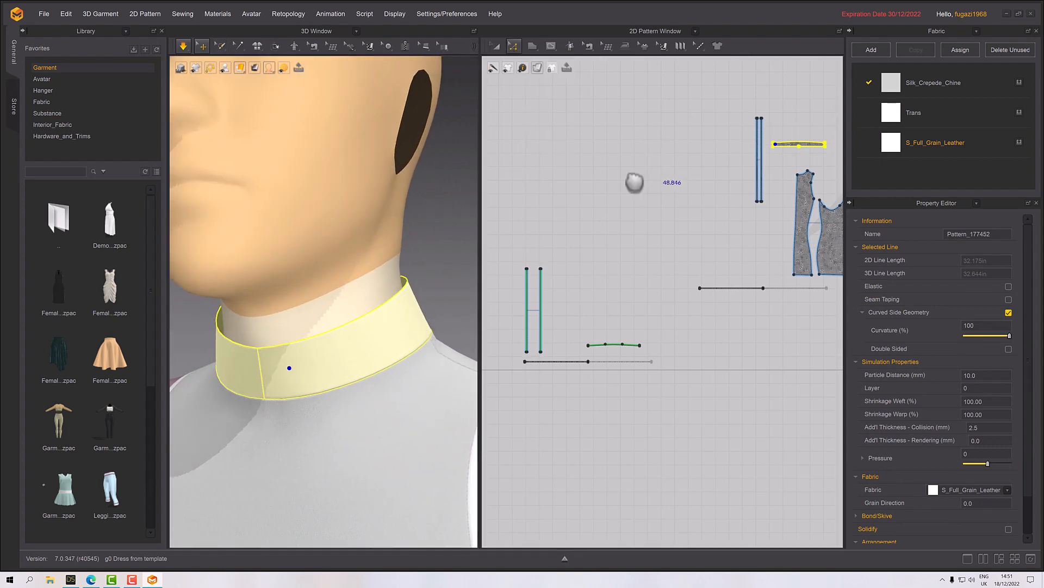
middle_drag(635, 182, 514, 229)
click(704, 172)
click(674, 192)
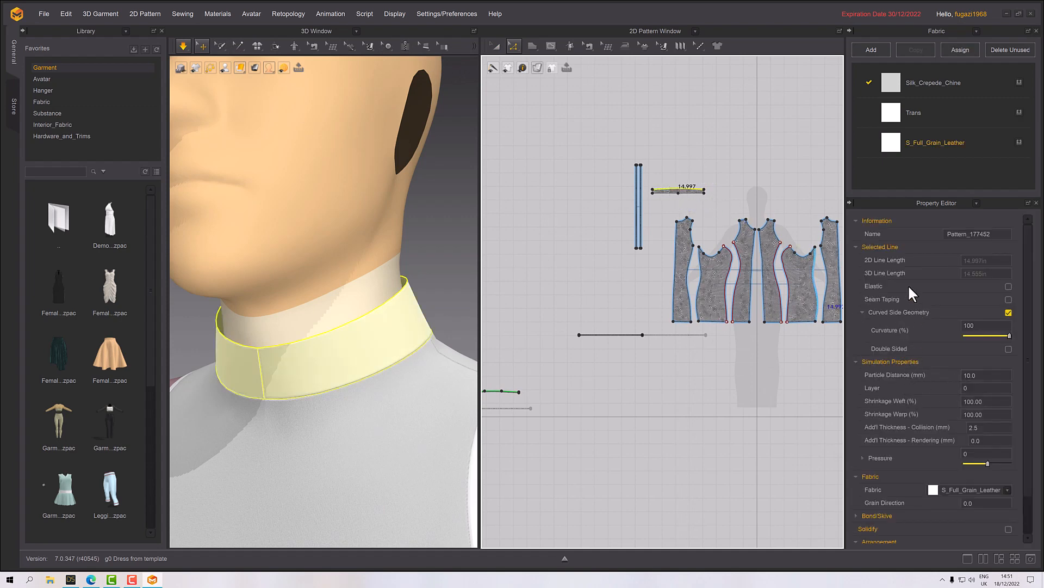
click(1009, 286)
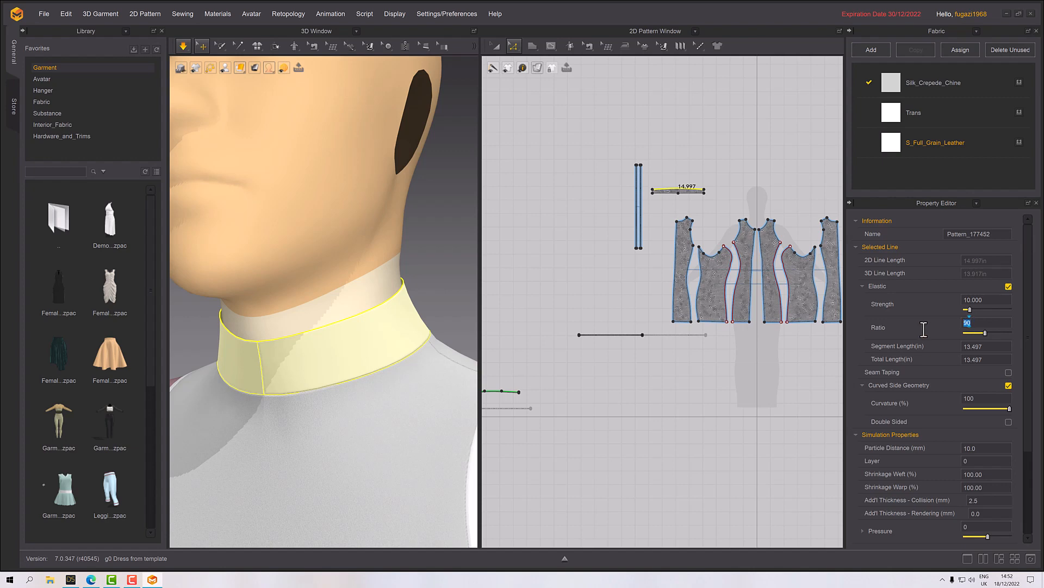
key(Return)
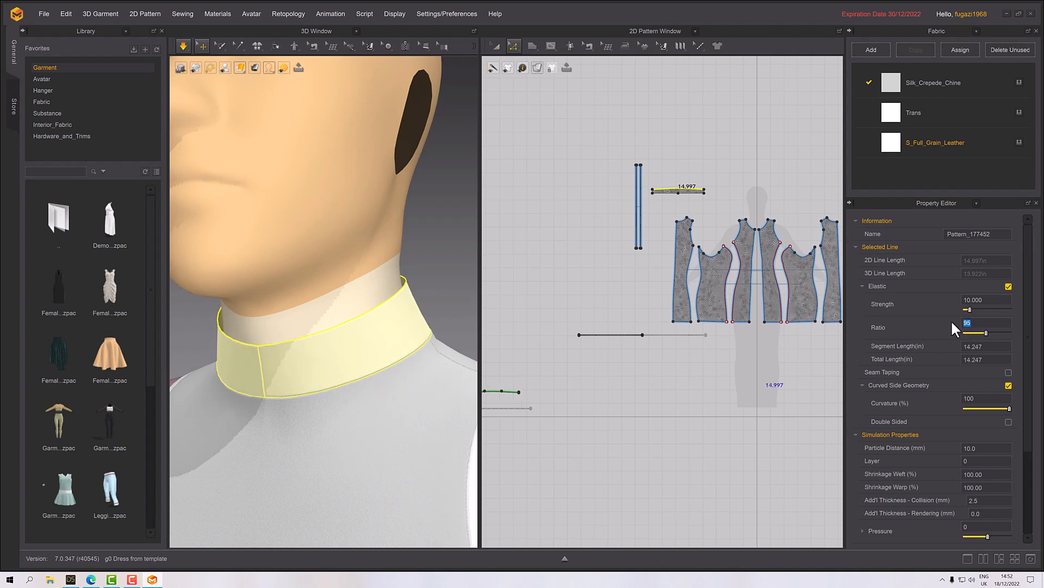
text(90)
key(Return)
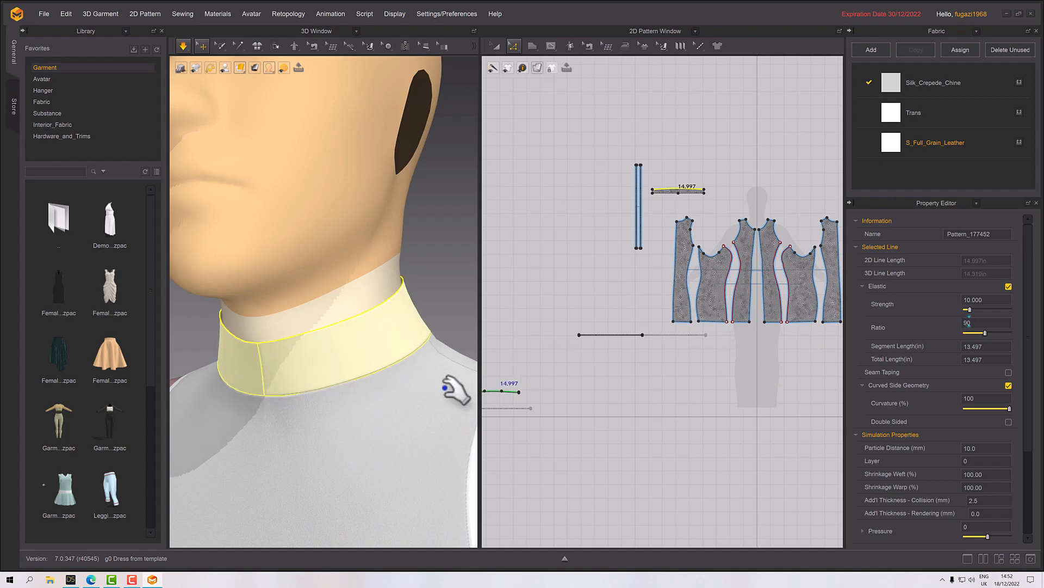
Select the hem binding together with its matching inner strip and set their additional collision thickness to 0.0 mm
scroll(456, 389, down, 10)
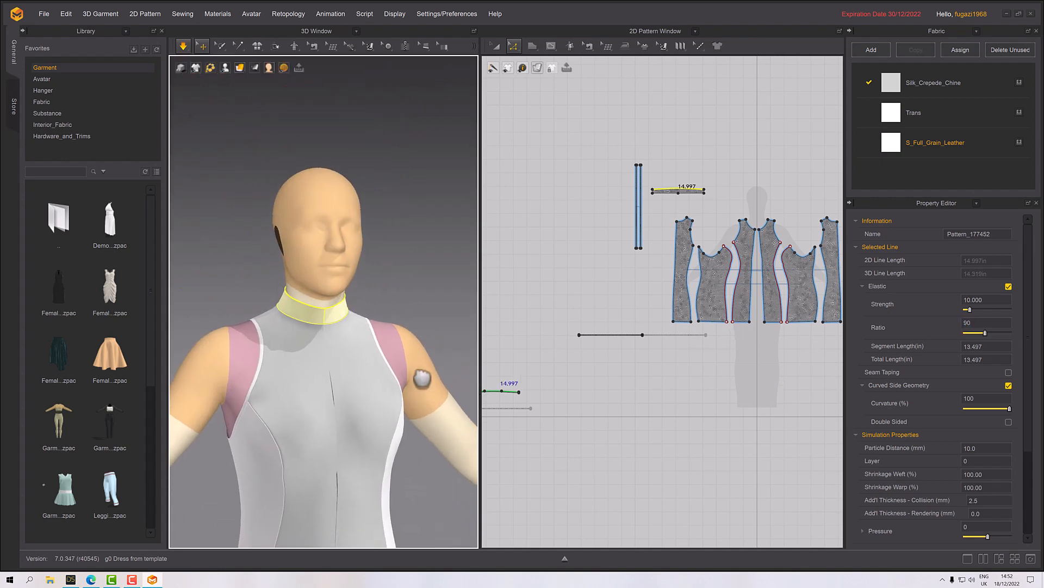
middle_drag(422, 378, 440, 230)
right_drag(400, 264, 410, 258)
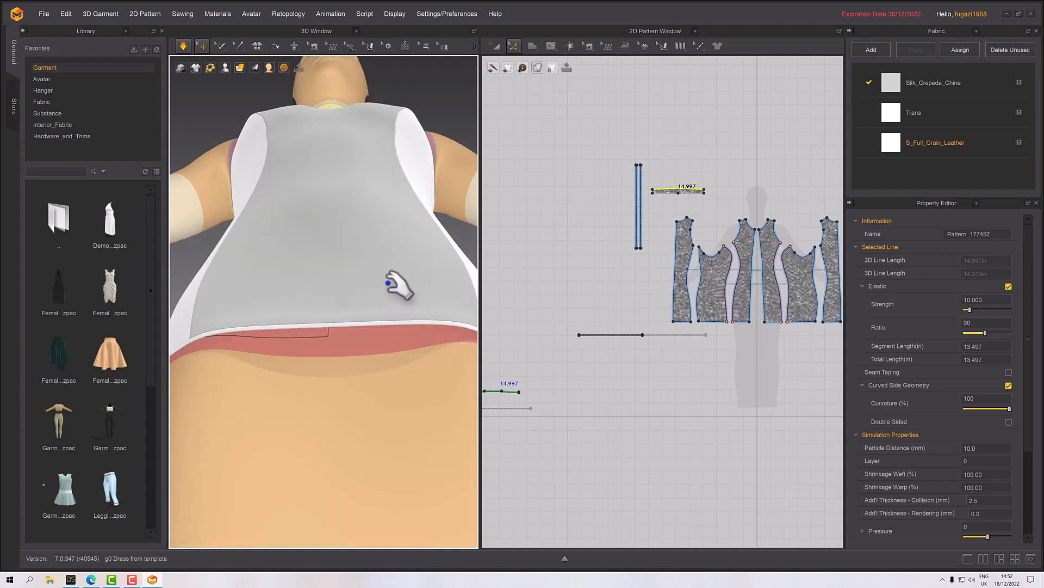
click(331, 323)
mouse_move(333, 325)
right_down()
mouse_move(415, 333)
mouse_move(345, 315)
right_up()
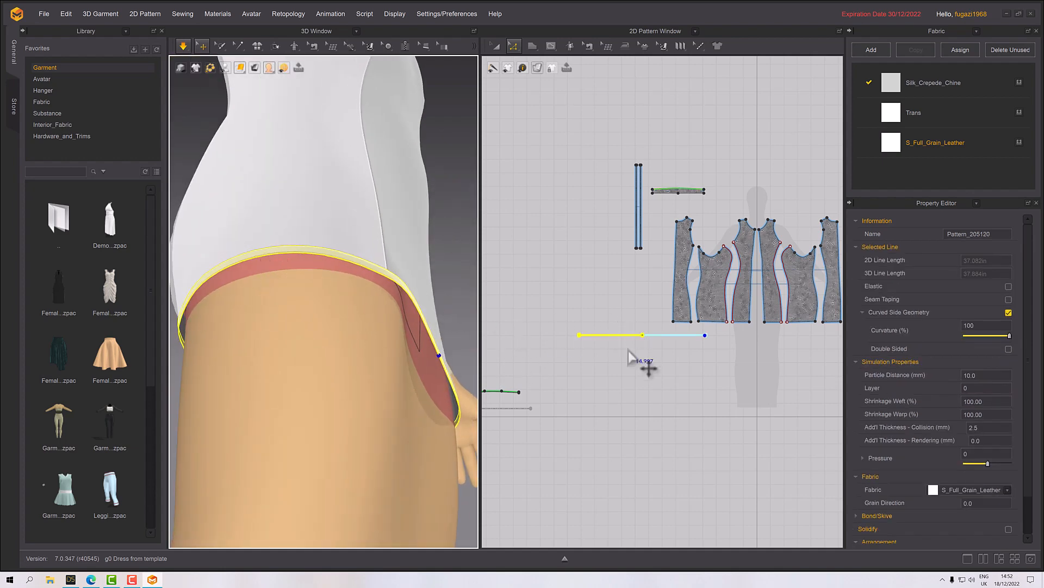
right_drag(646, 361, 739, 383)
drag(739, 383, 558, 373)
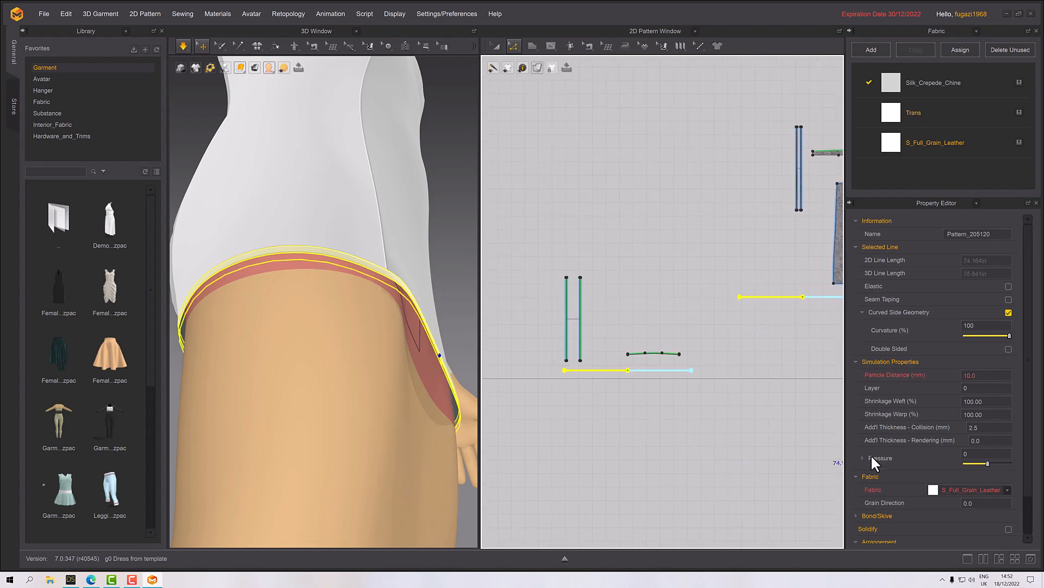
click(981, 429)
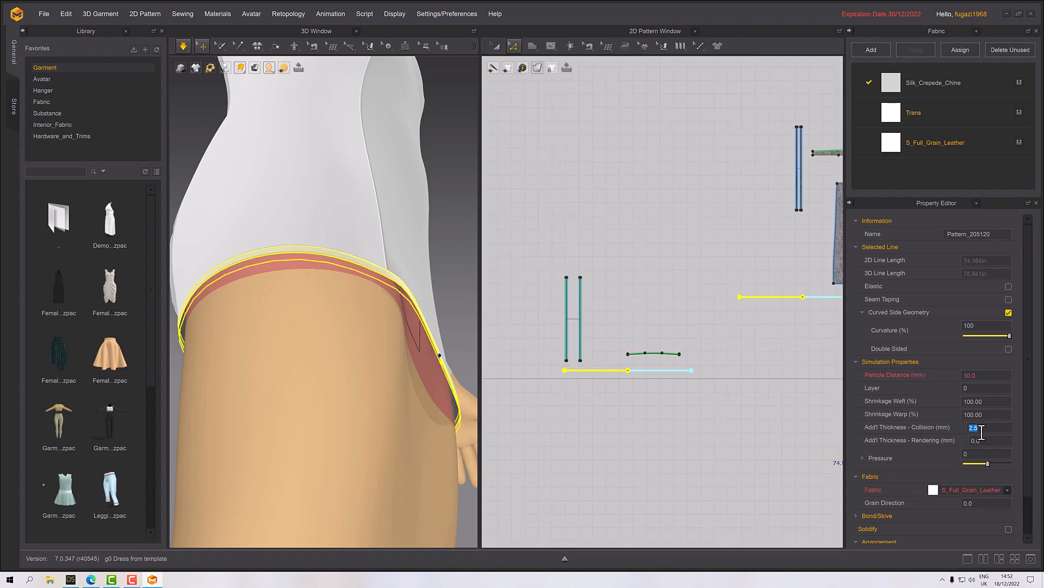
text(0)
key(Return)
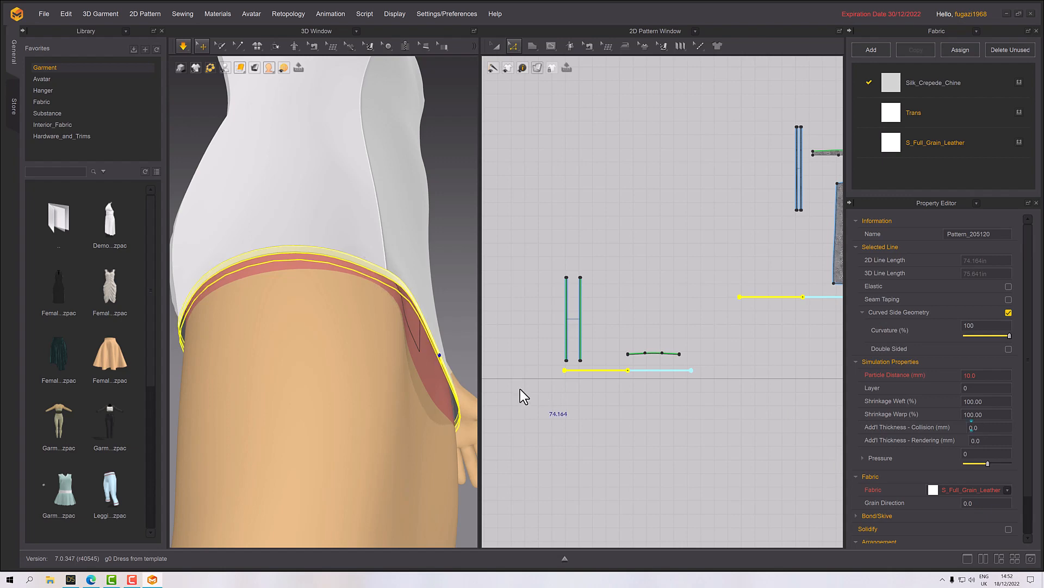
Check the whole dress on the avatar and select all its visible patterns, leaving out the separate inner strips
click(416, 341)
mouse_move(416, 342)
right_down()
mouse_move(350, 352)
mouse_move(423, 341)
right_up()
scroll(360, 367, down, 5)
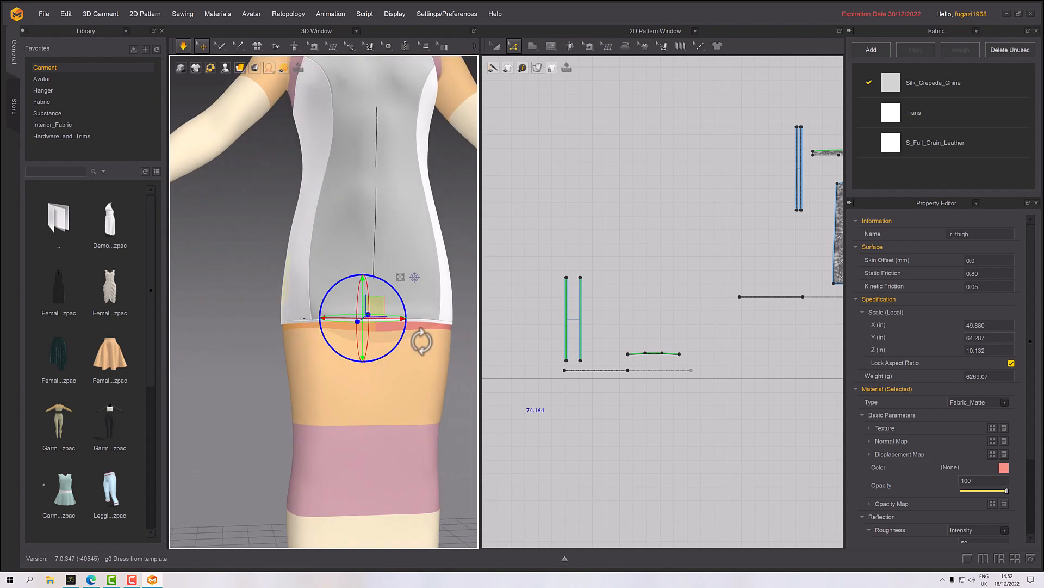
middle_drag(424, 345, 437, 487)
right_drag(431, 397, 441, 402)
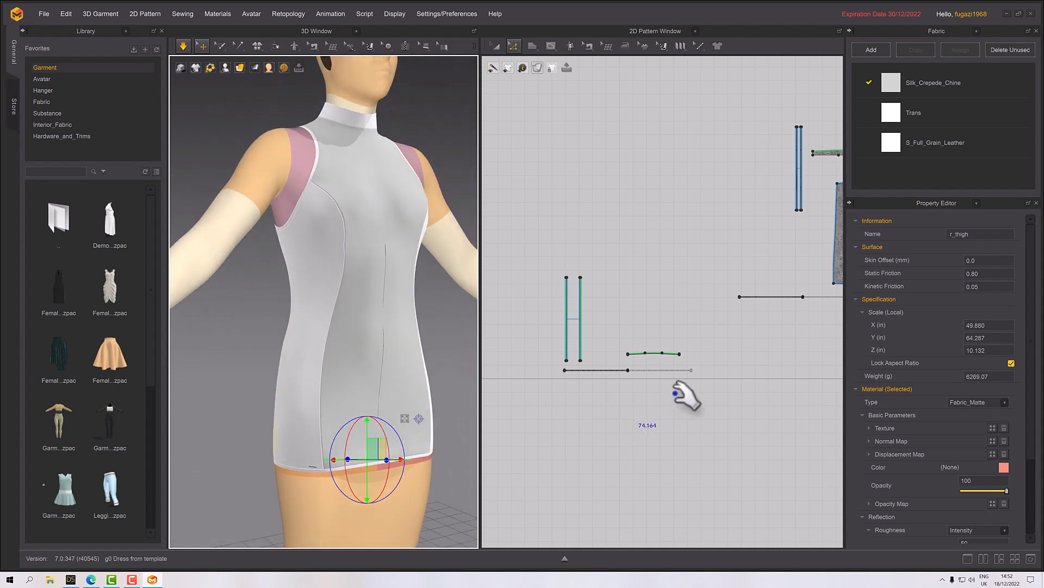
scroll(686, 400, down, 3)
middle_drag(699, 359, 638, 369)
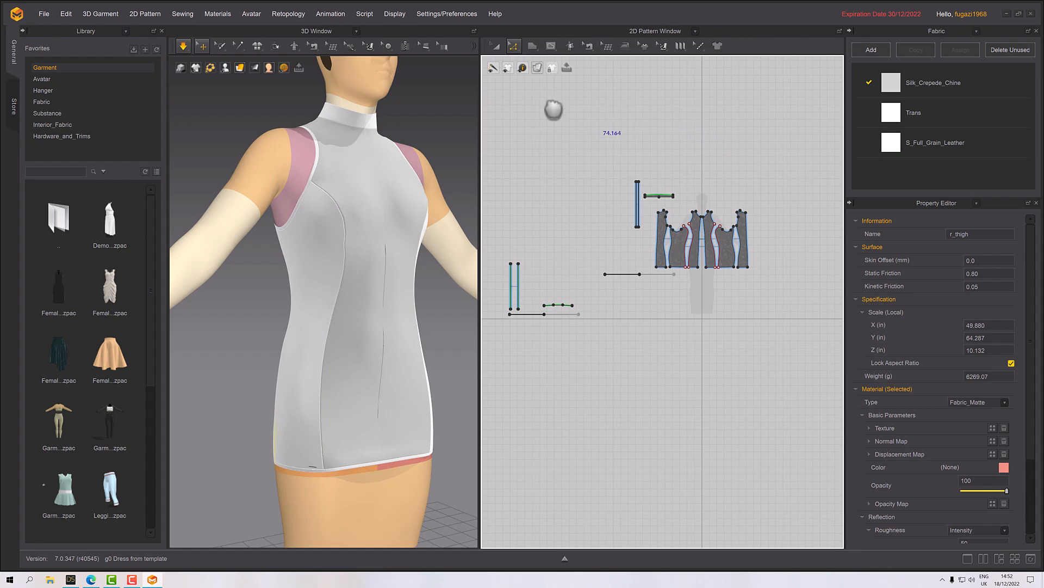
drag(564, 157, 744, 289)
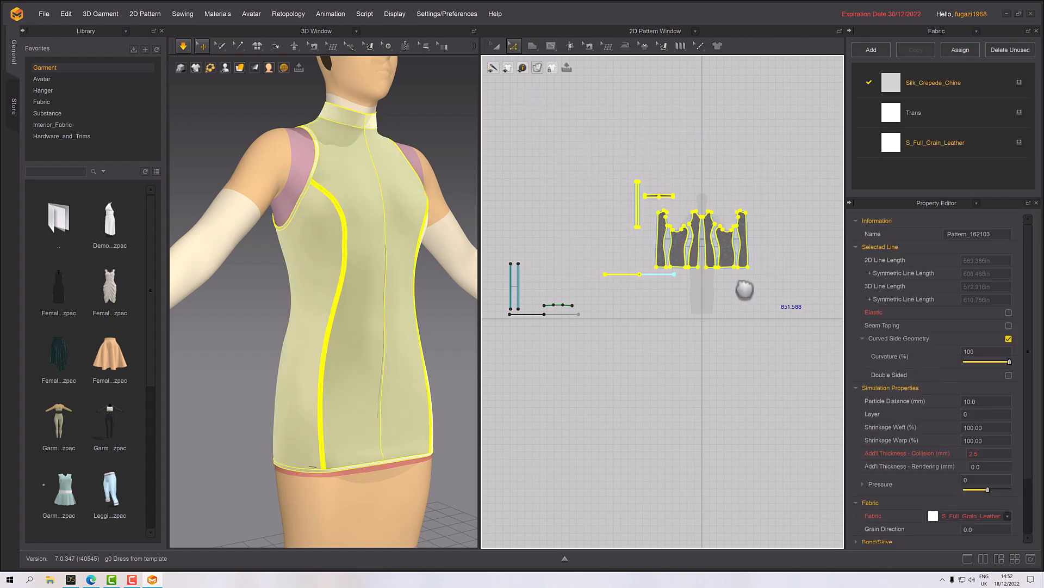
Export the selected patterns as an OBJ over G9 Dress.obj, as a single welded thin object with unified UV coordinates
click(45, 13)
mouse_move(85, 120)
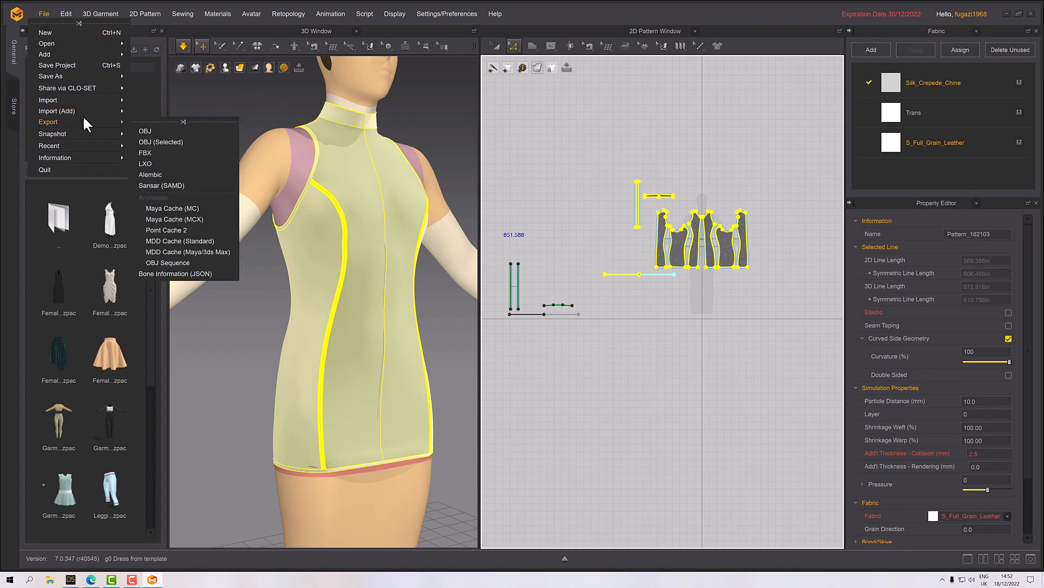
click(156, 141)
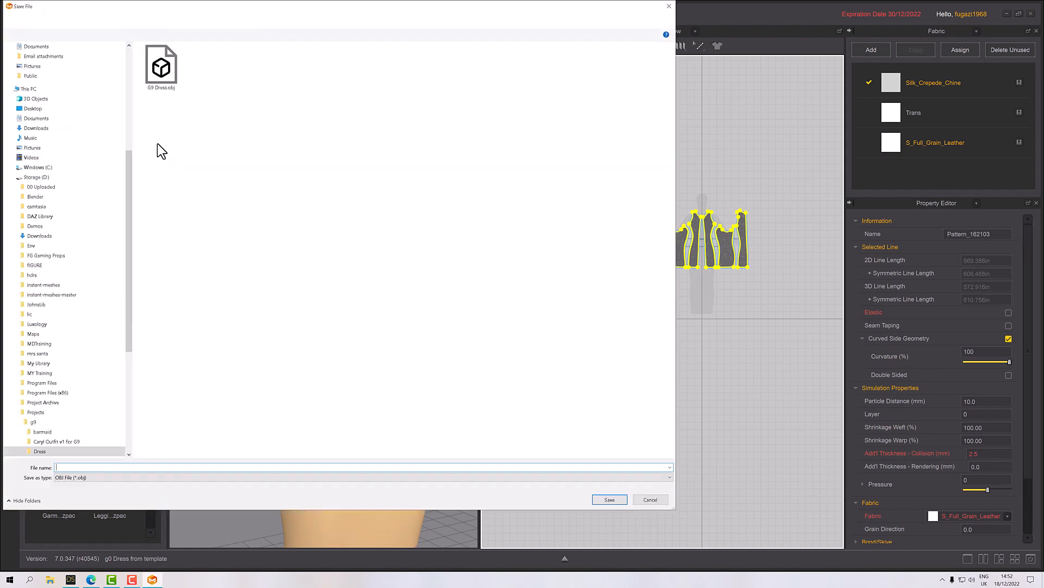
double_click(152, 75)
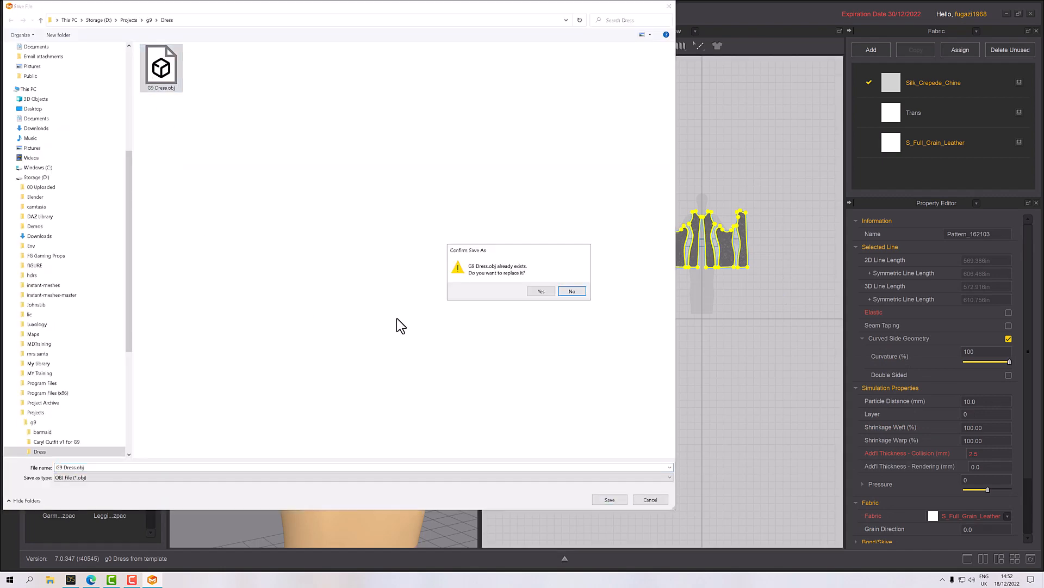
click(541, 291)
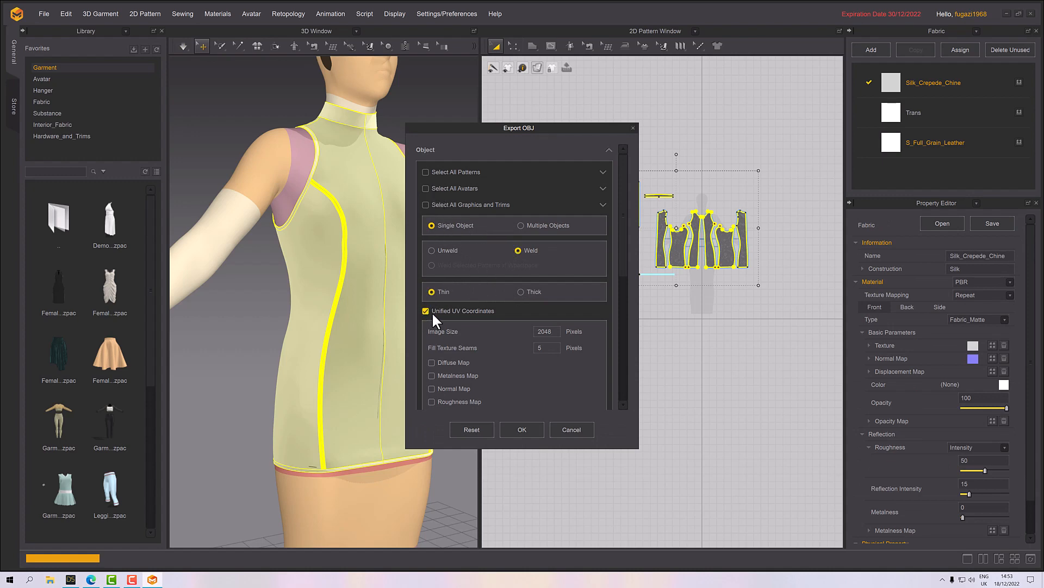
click(524, 429)
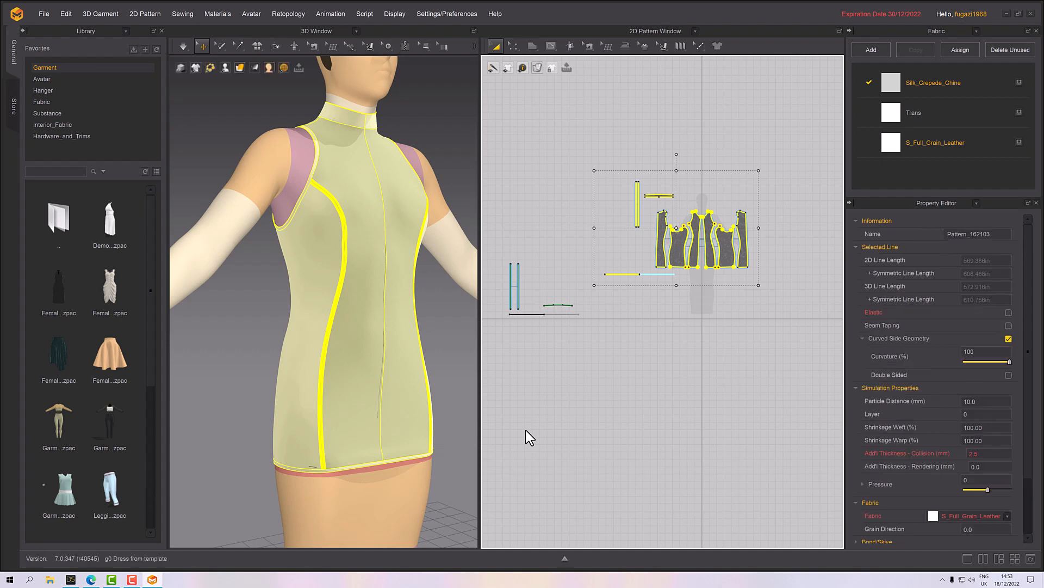
Replace the 2D pattern view with the UV Editor to display the dress's UV layout
click(643, 28)
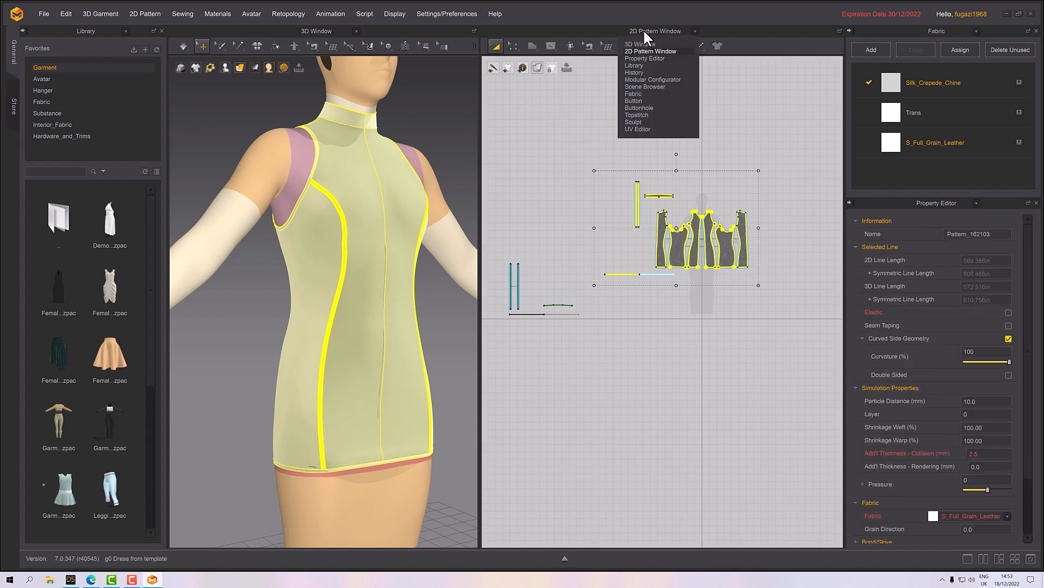
click(651, 129)
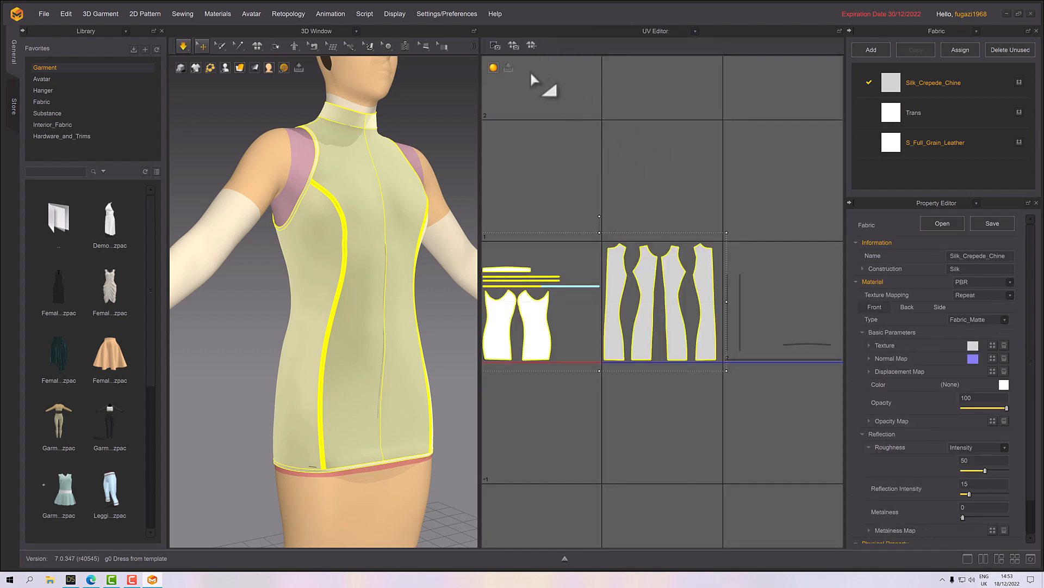
Bake the dress's normal maps for all UV tiles at 4096 pixels, saving them as G9 Dress in the Dress folder
click(513, 46)
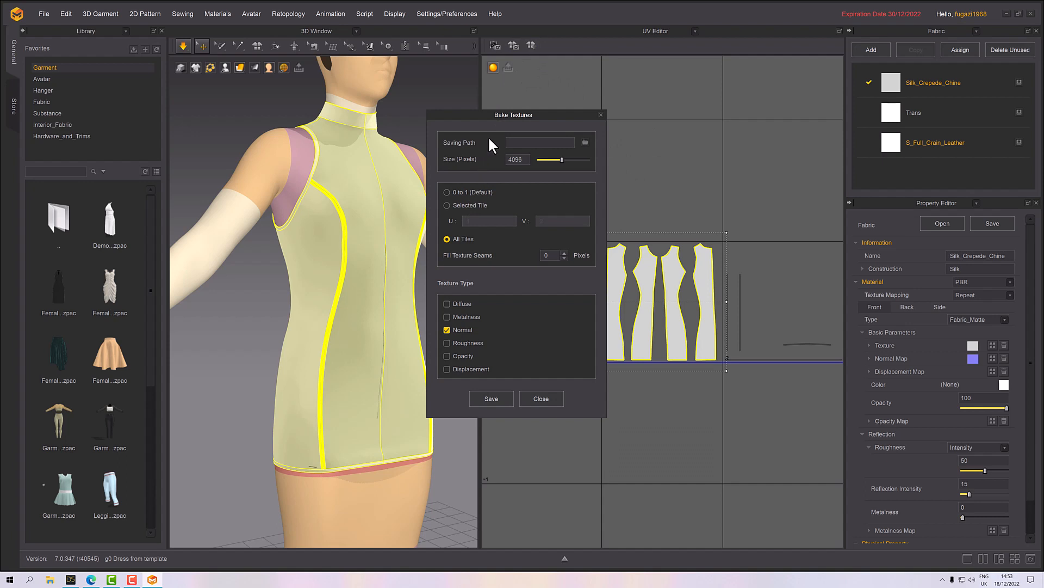
click(585, 142)
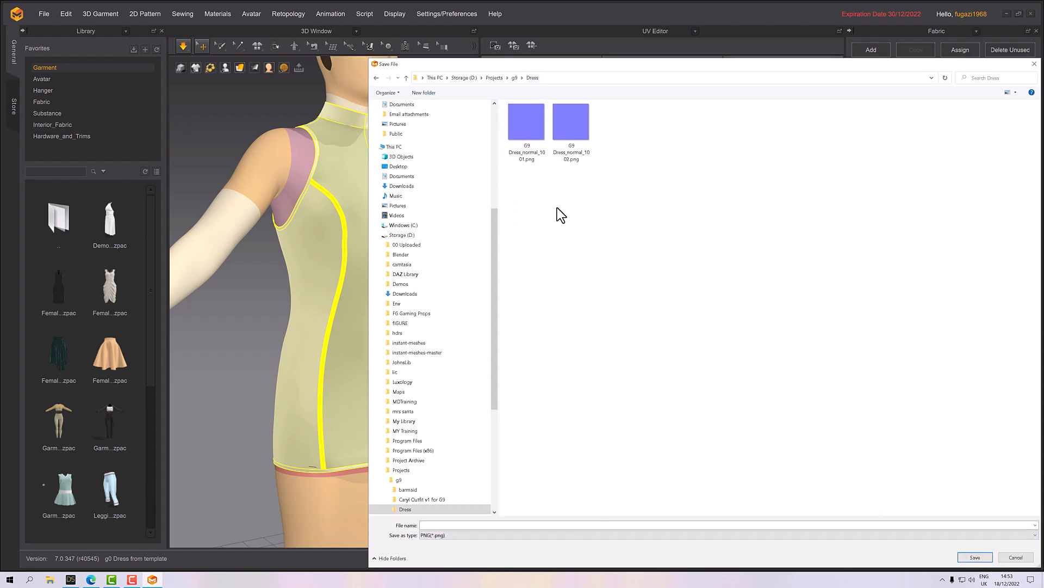
click(480, 524)
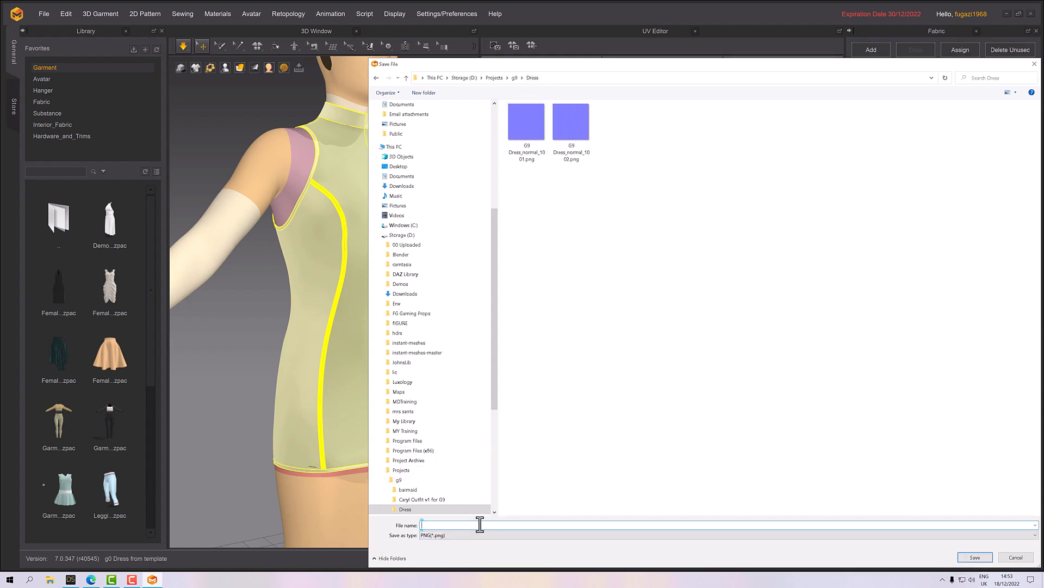
text(G9 Dress)
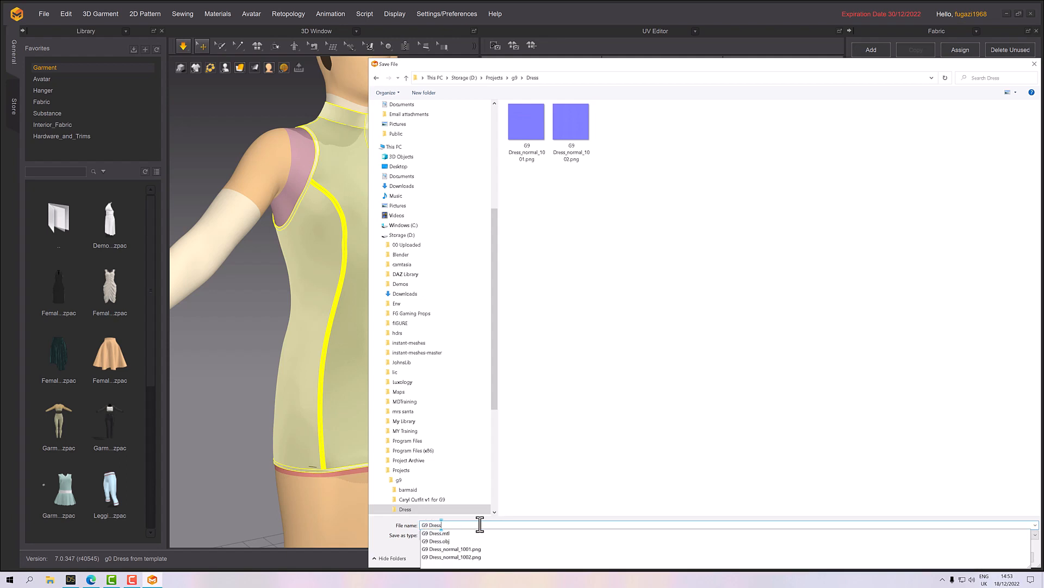
key(Return)
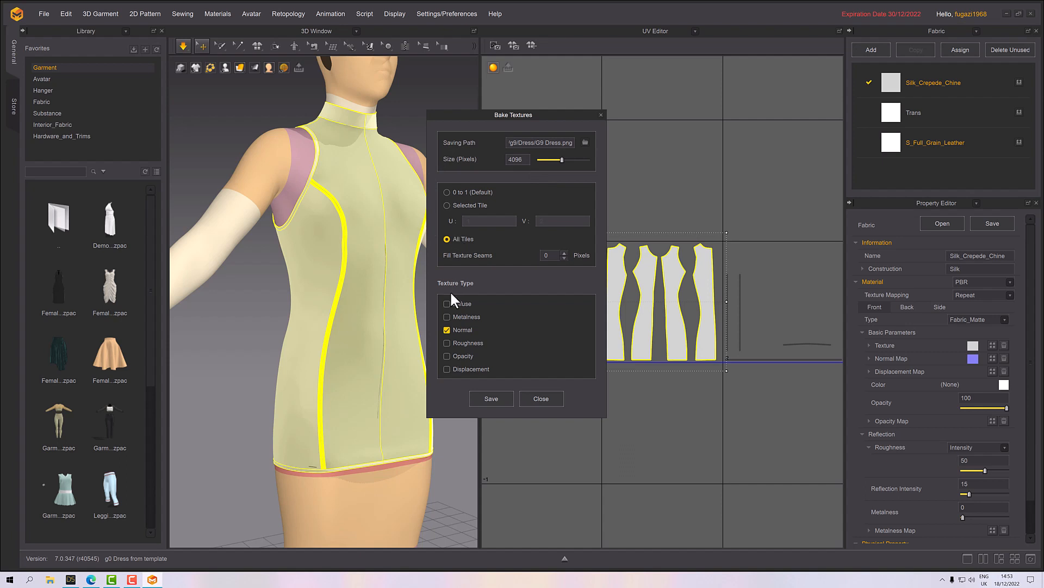
click(491, 401)
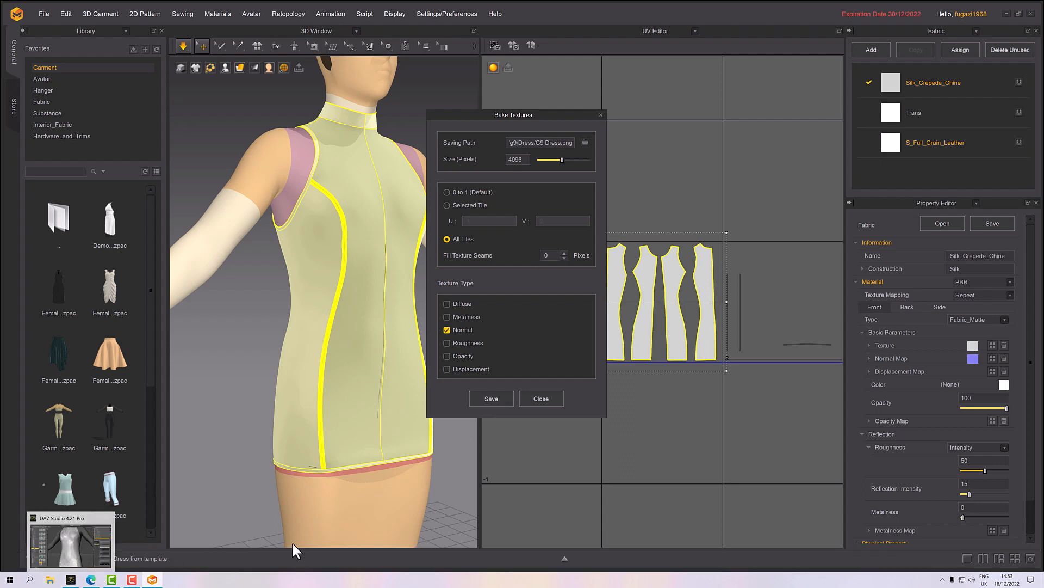
Switch to DAZ Studio and view the complete dress on the Genesis 9 figure
click(78, 581)
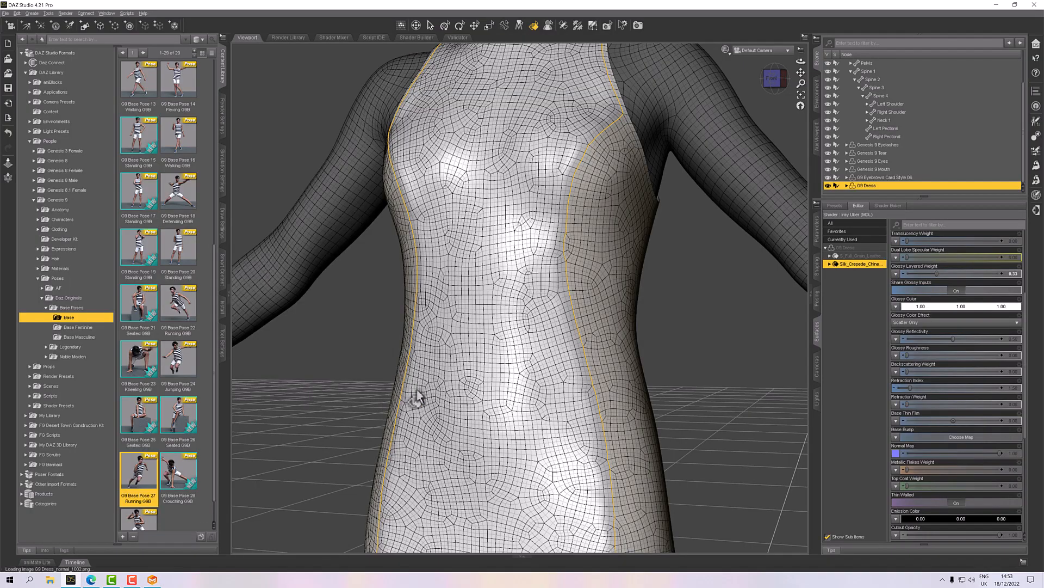
scroll(439, 397, down, 3)
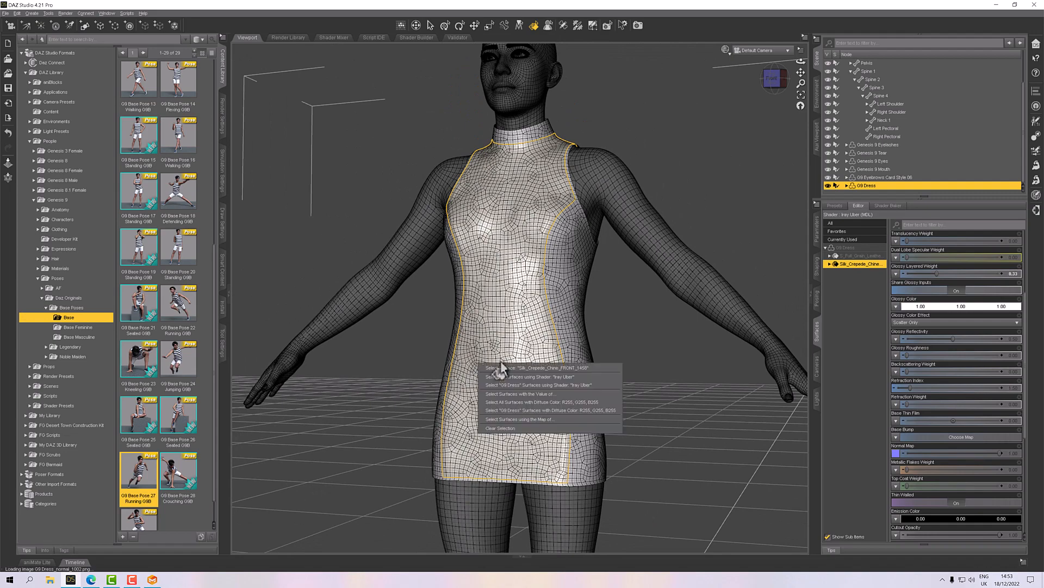
click(431, 324)
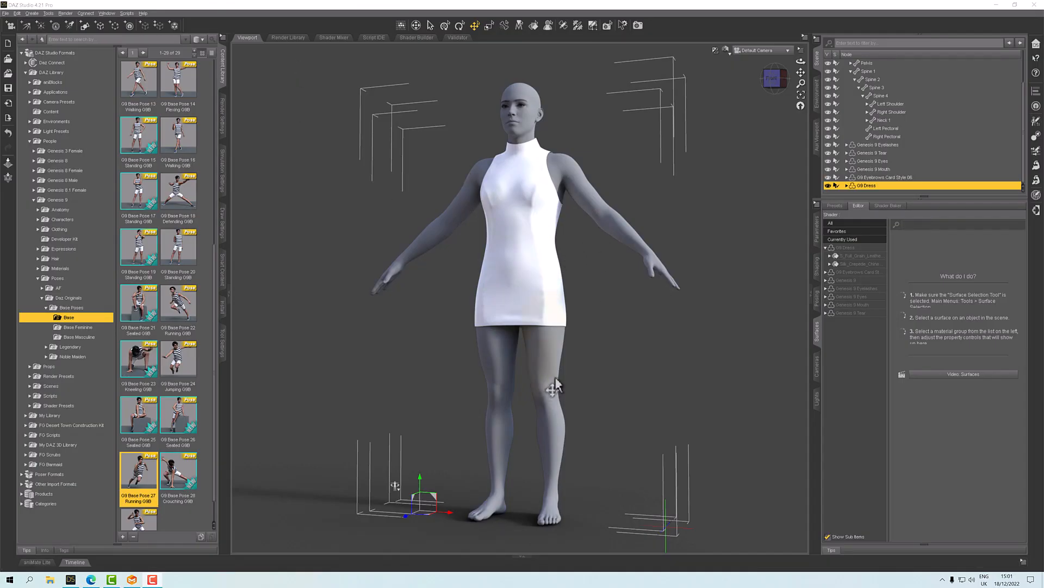
Unparent G9 Dress from the Genesis 9 figure and expand its node in the scene hierarchy
right_click(879, 184)
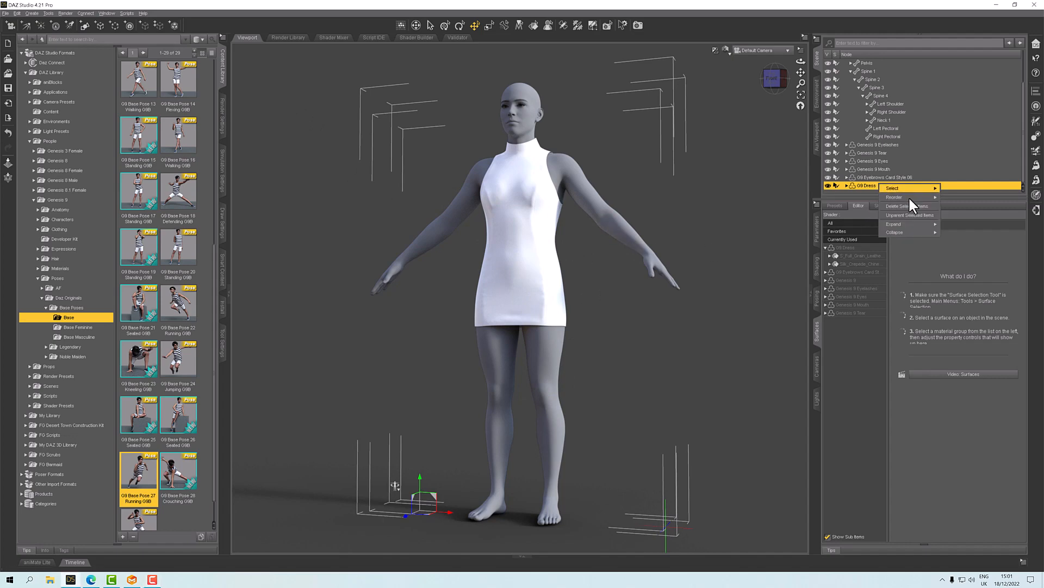
mouse_move(911, 224)
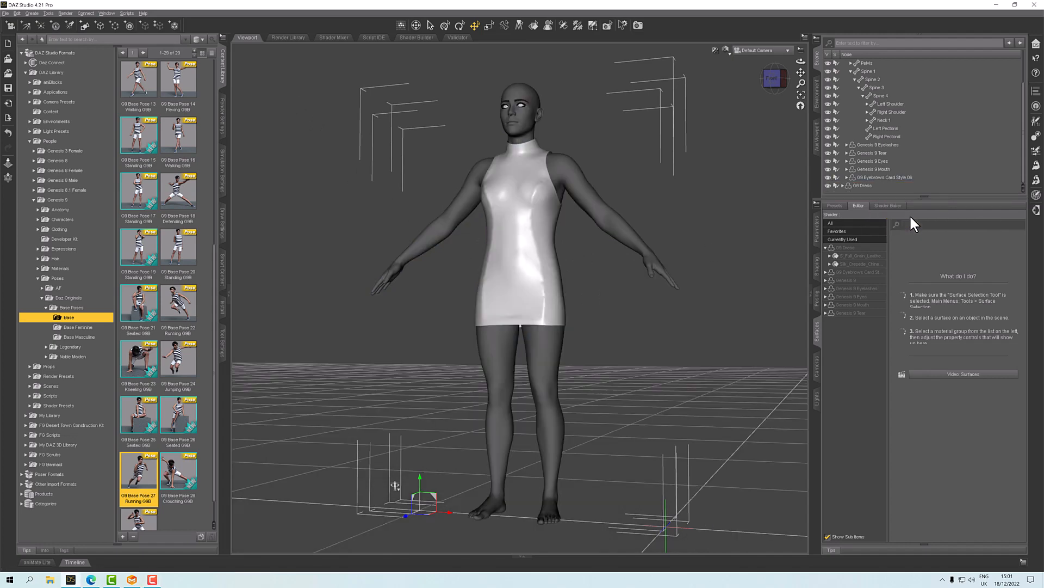
right_click(869, 187)
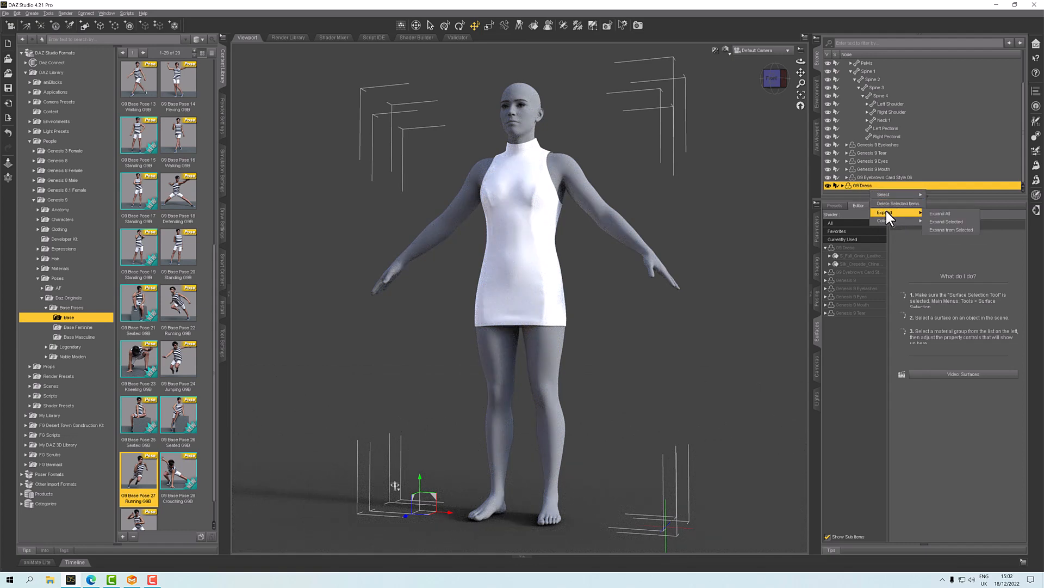
click(843, 184)
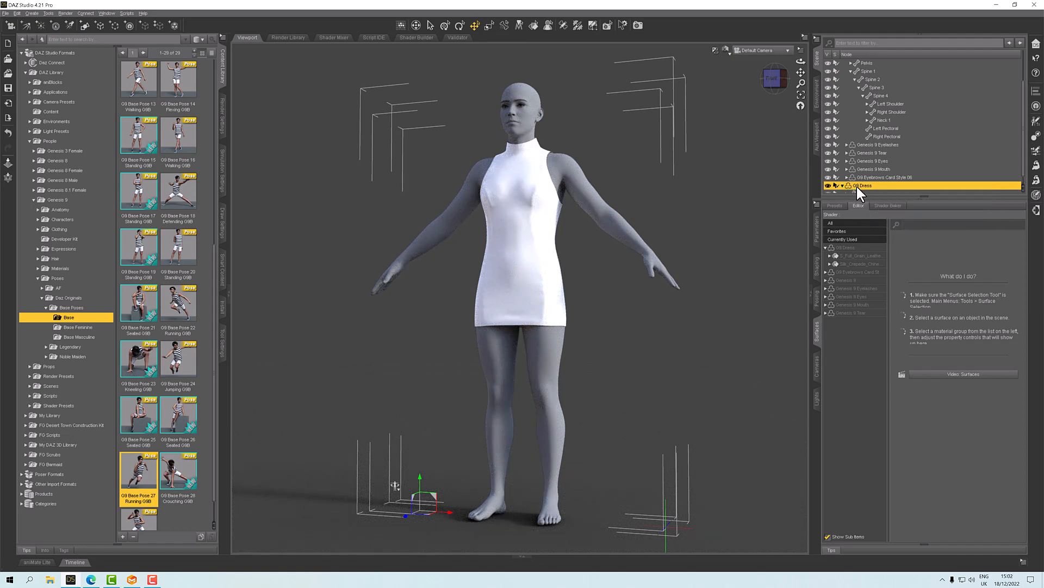
right_click(857, 184)
mouse_move(879, 210)
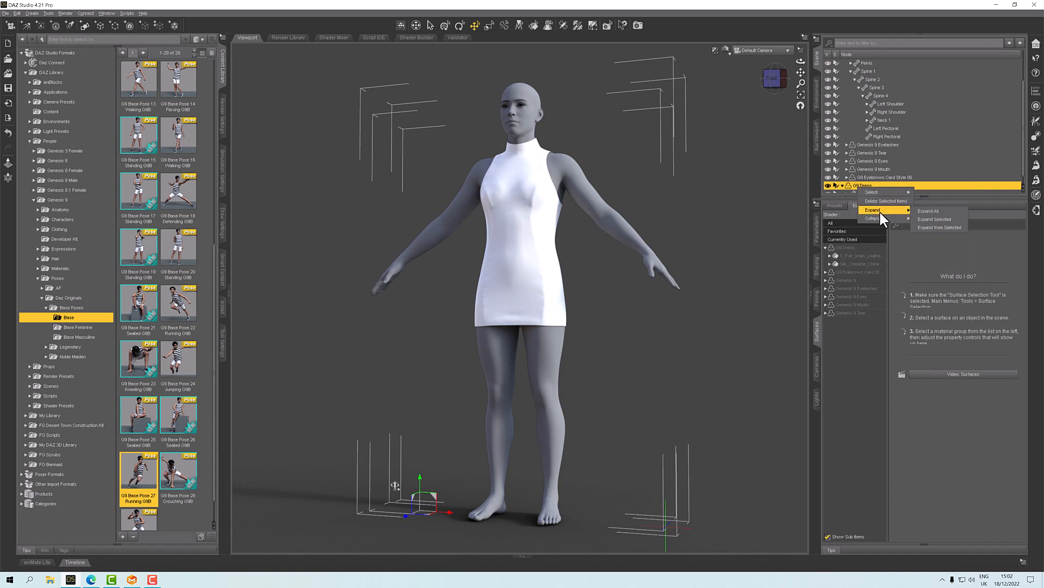
Select the G9 Dress node in the scene and move it sideways along the X axis
click(454, 514)
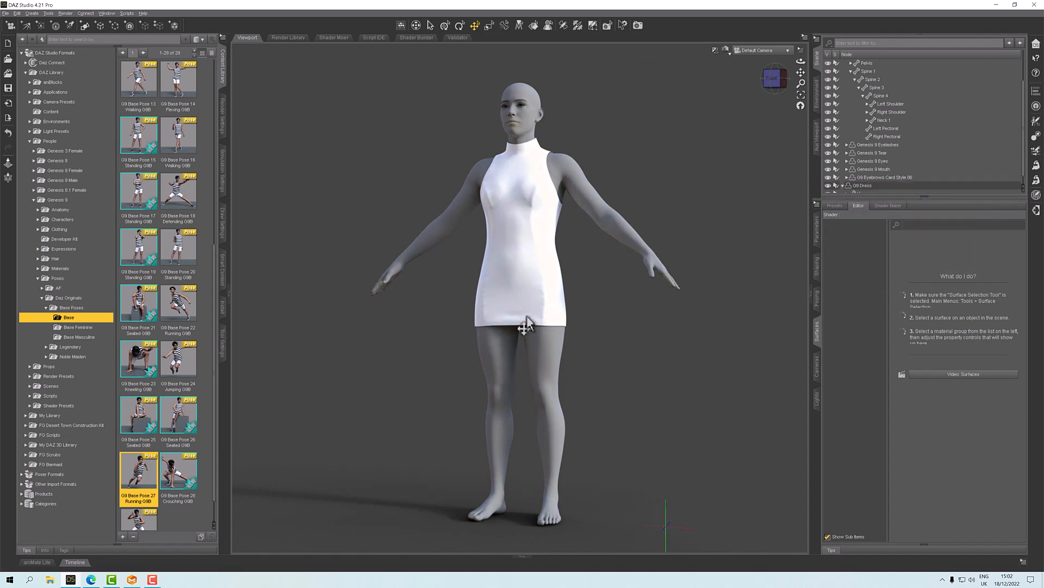
click(525, 332)
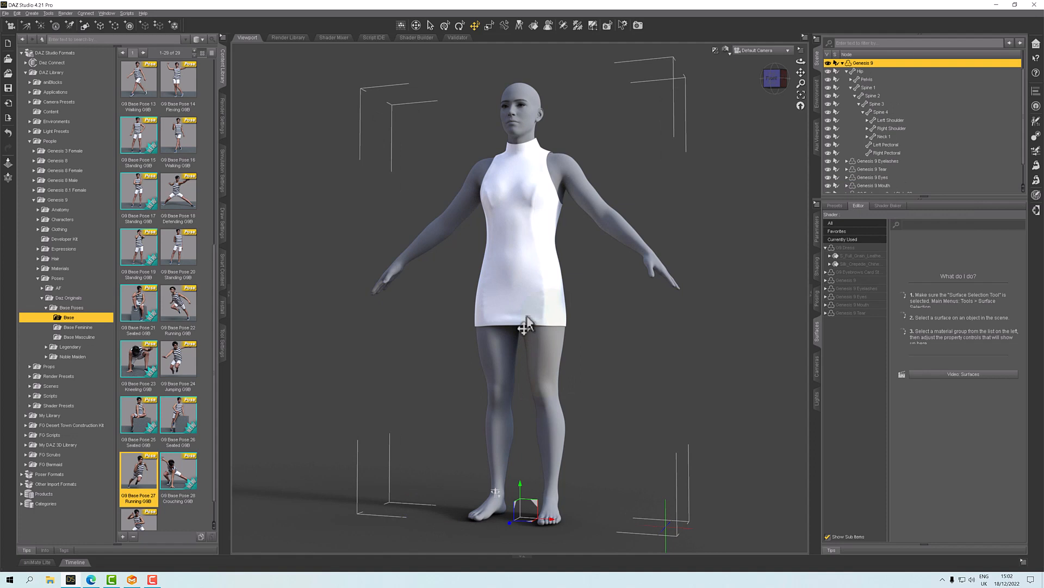
scroll(899, 182, down, 1)
click(863, 177)
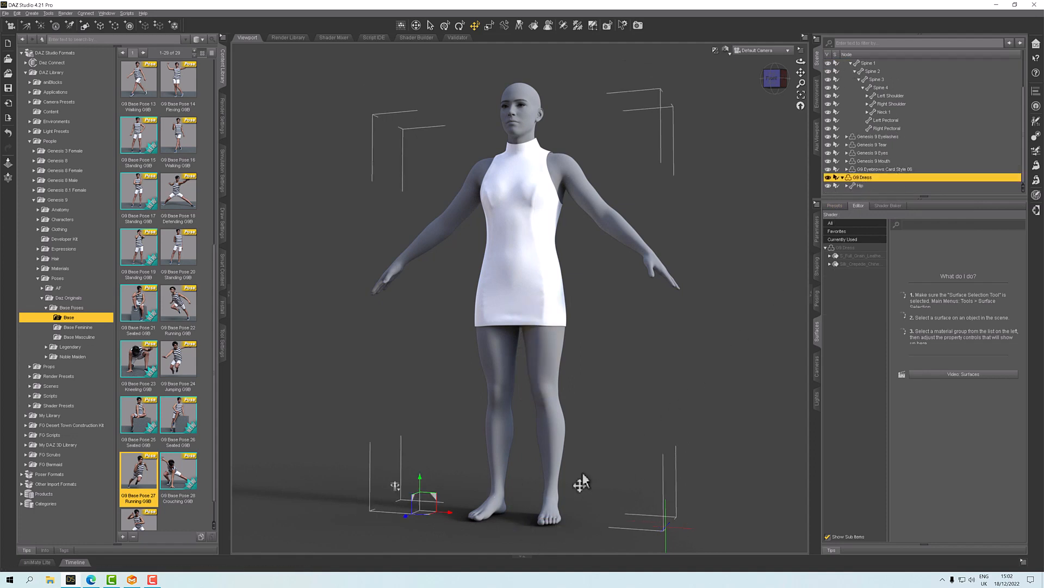
drag(448, 512, 396, 513)
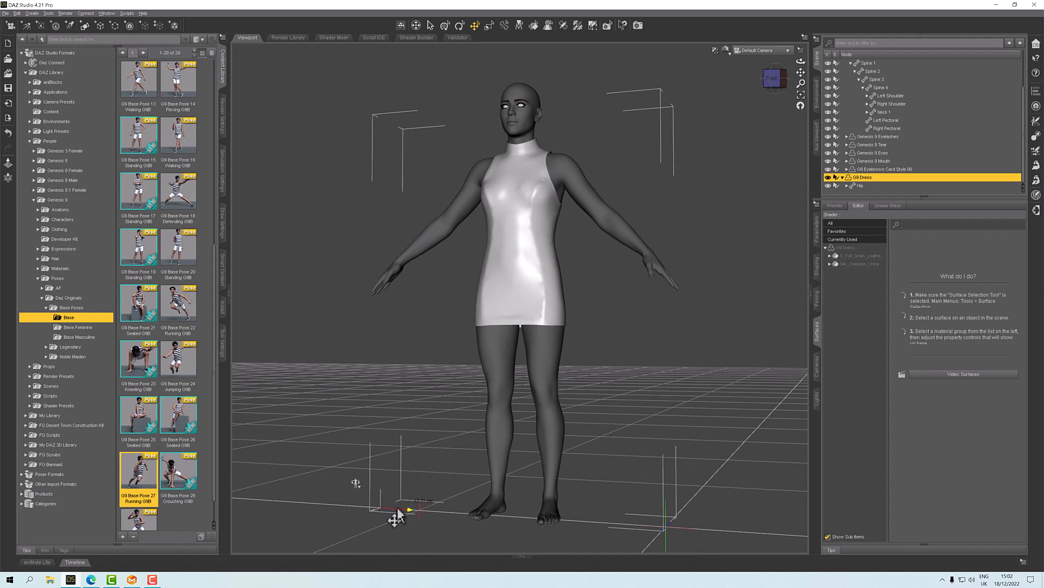
right_click(863, 178)
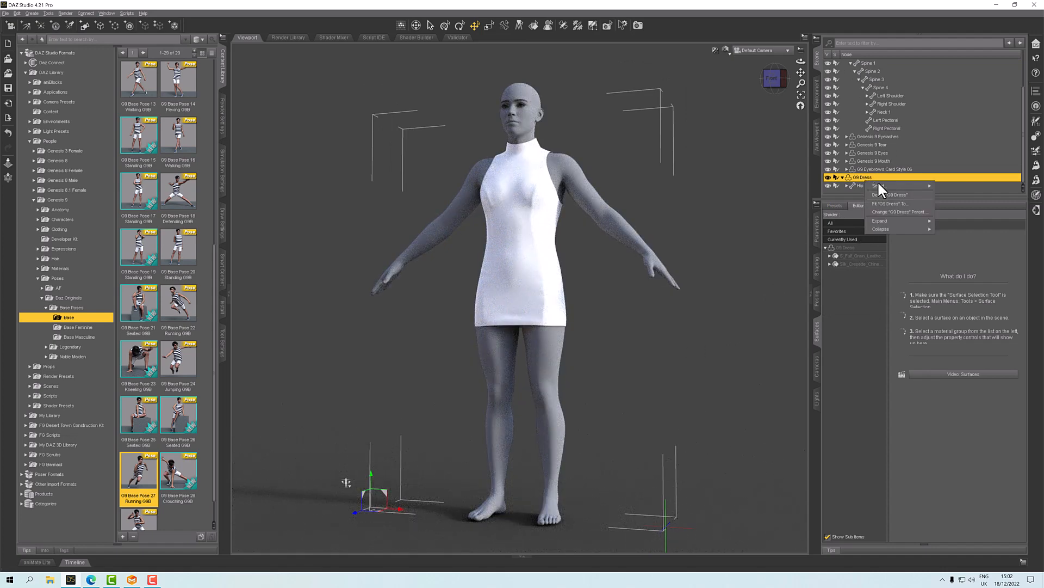
click(895, 213)
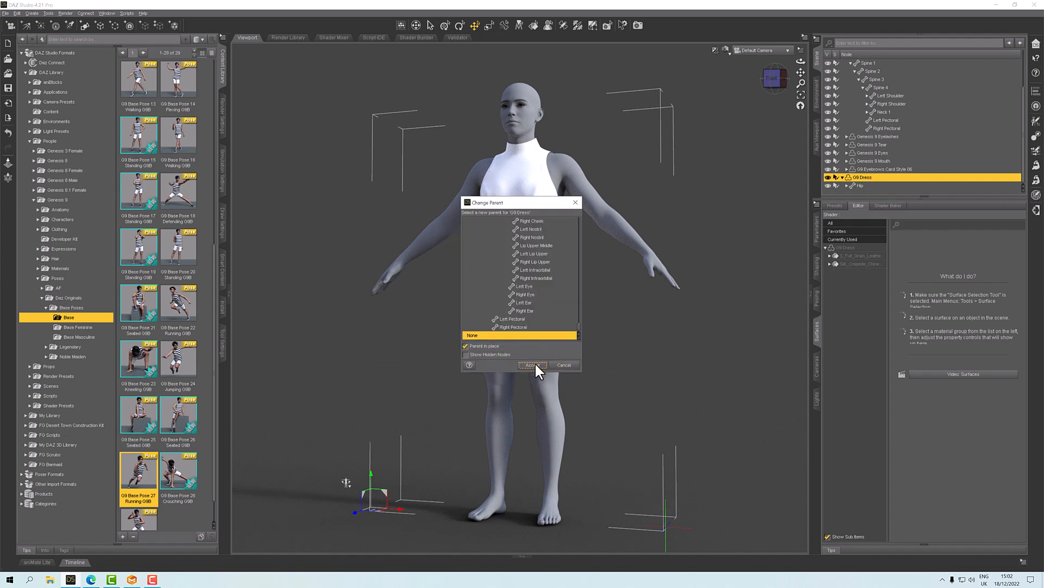
click(560, 364)
Set G9 Dress's fit target to None to detach it from Genesis 9, and select the detached dress
right_click(870, 175)
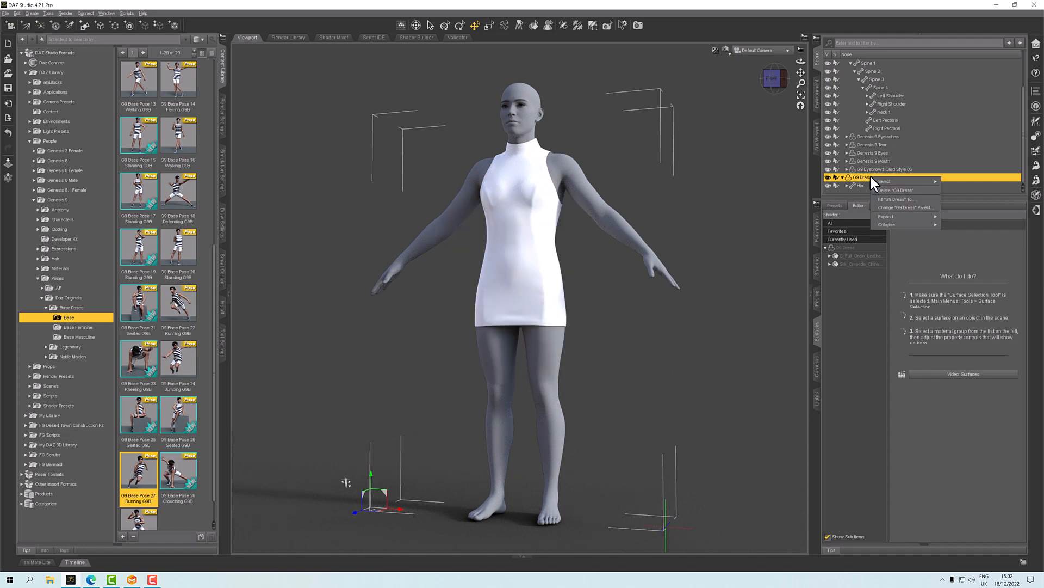
click(899, 198)
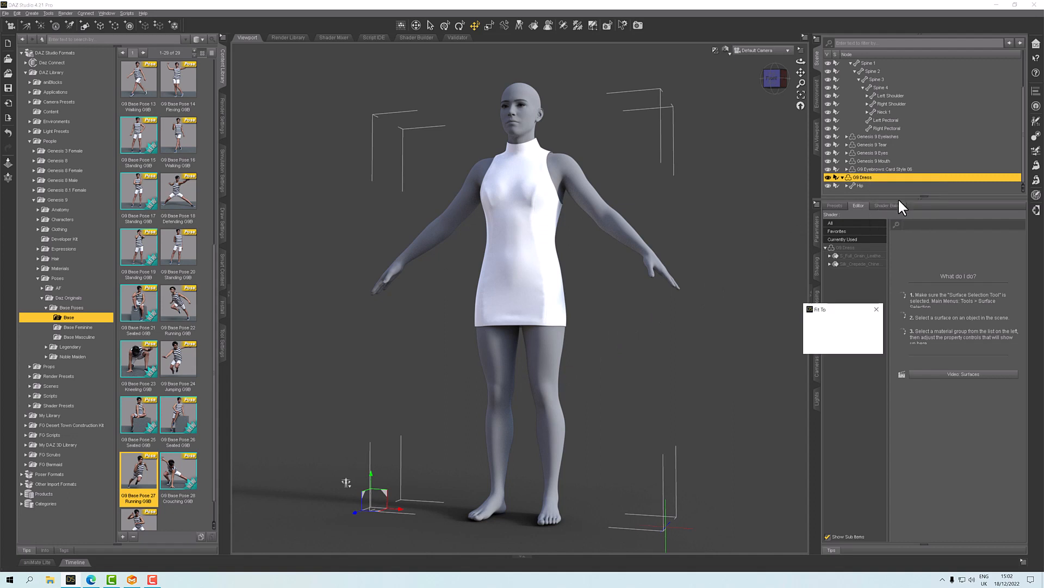
click(846, 327)
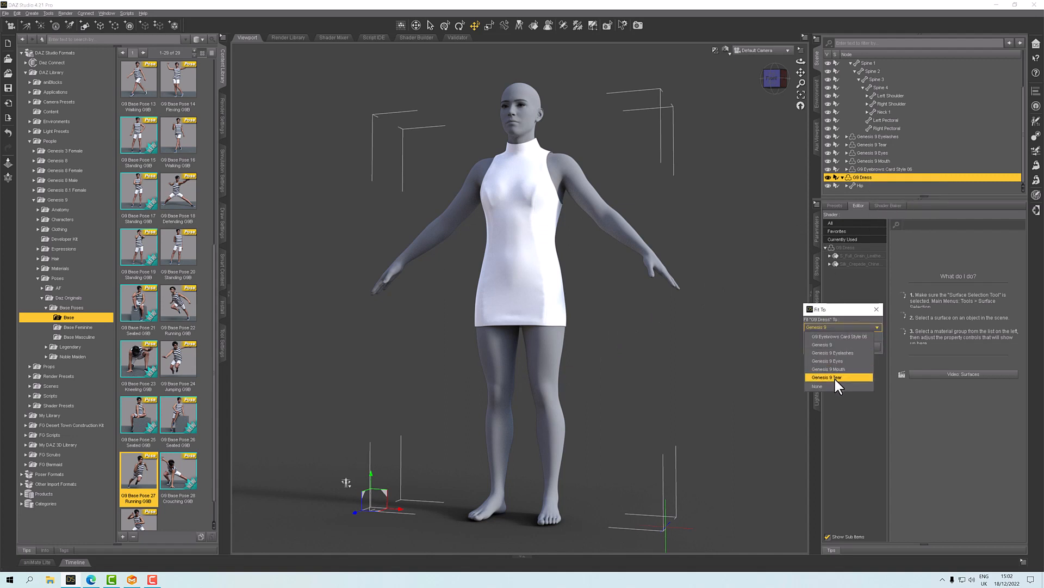
click(833, 385)
click(834, 348)
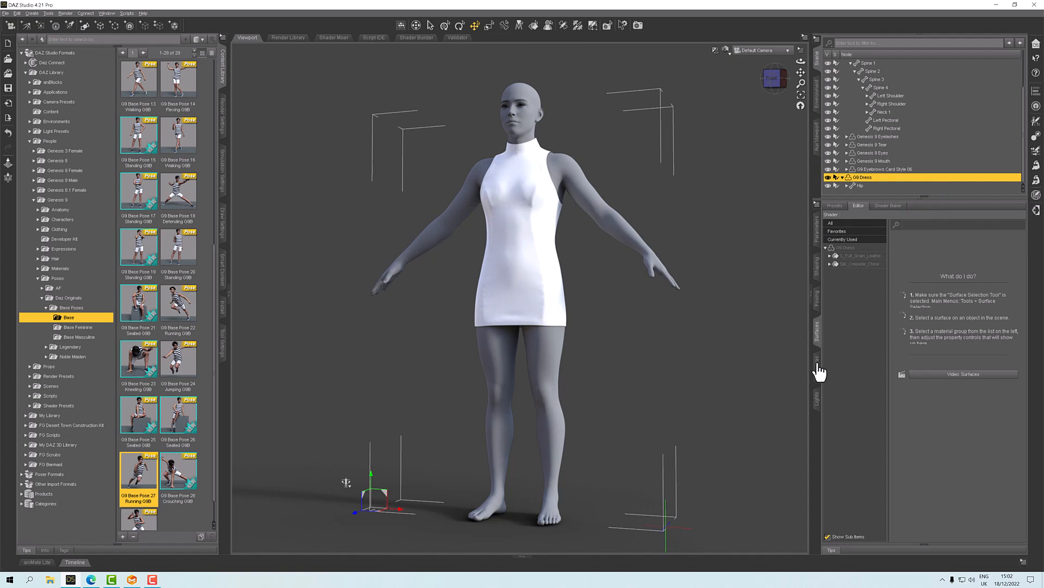
click(355, 294)
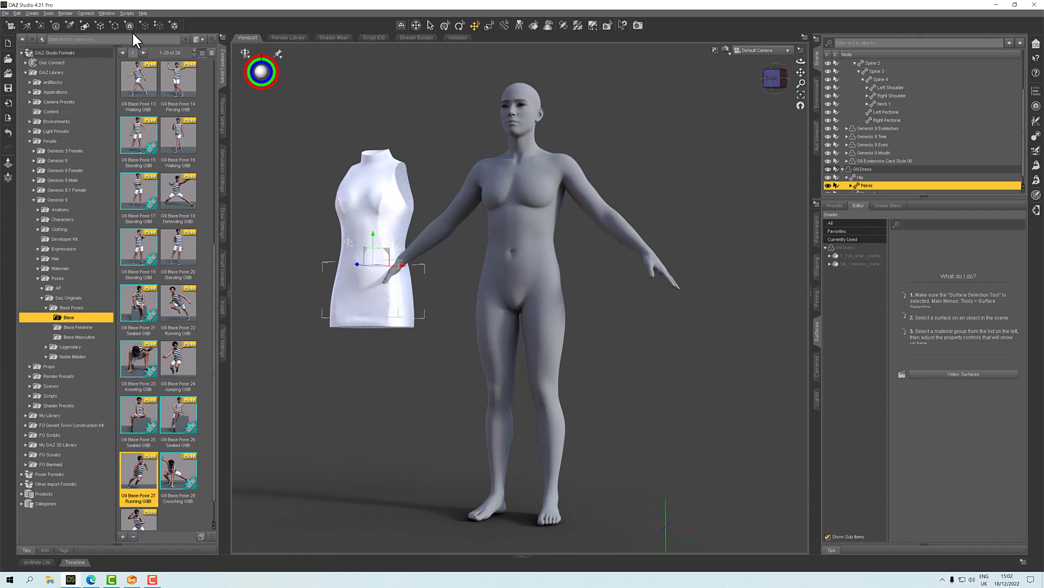
Import G9 Dress.obj from the Dress folder using the Custom conversion settings, including its UV coordinates, surfaces and material library
click(8, 25)
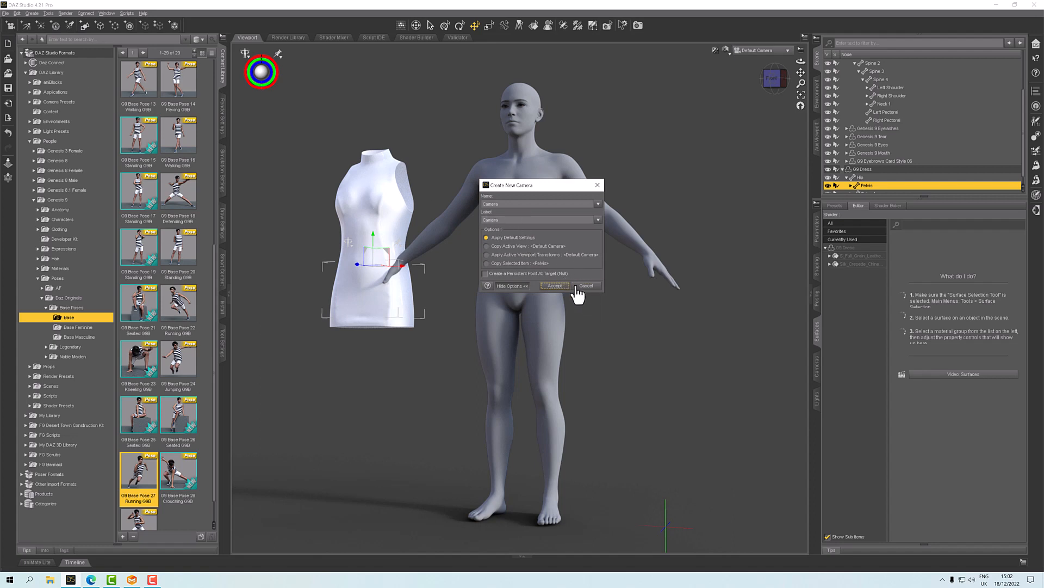
click(584, 286)
click(5, 13)
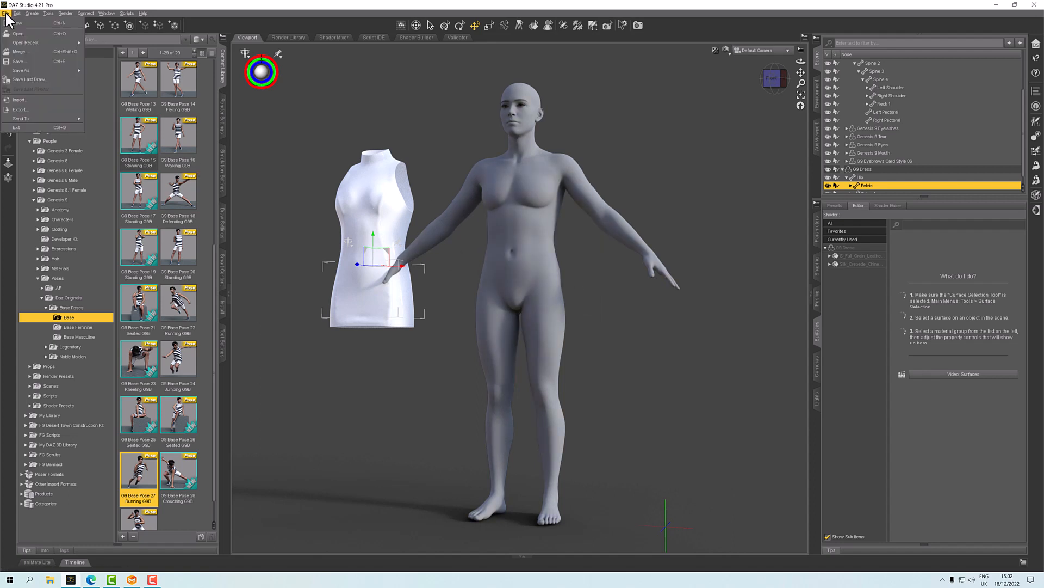
click(41, 100)
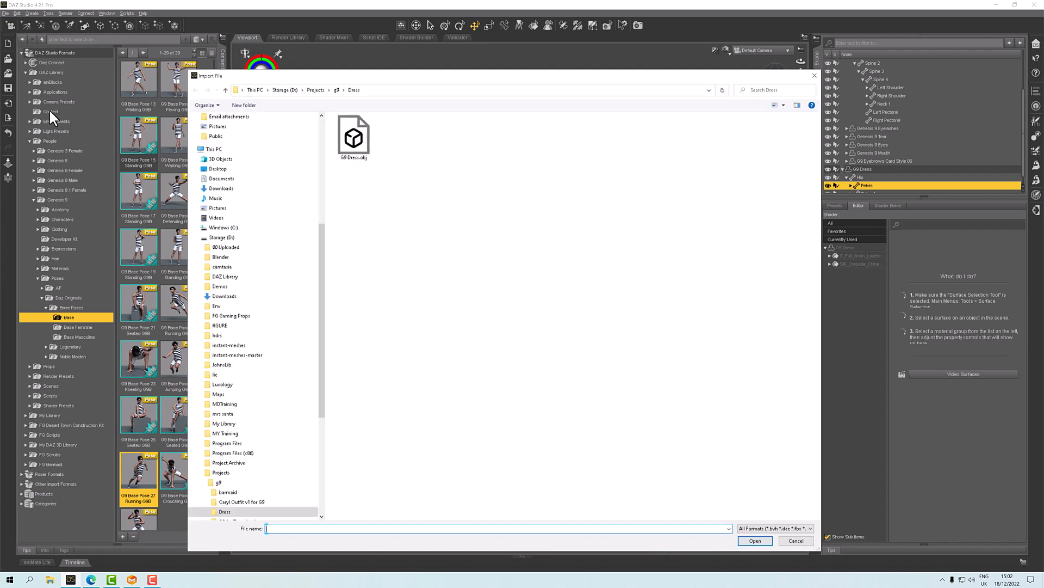
double_click(353, 138)
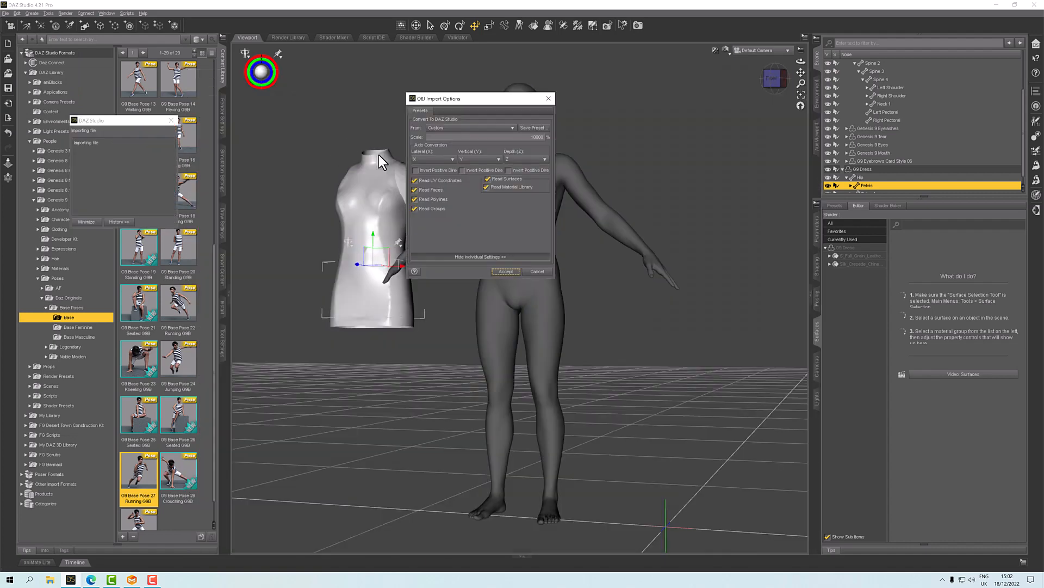
click(506, 271)
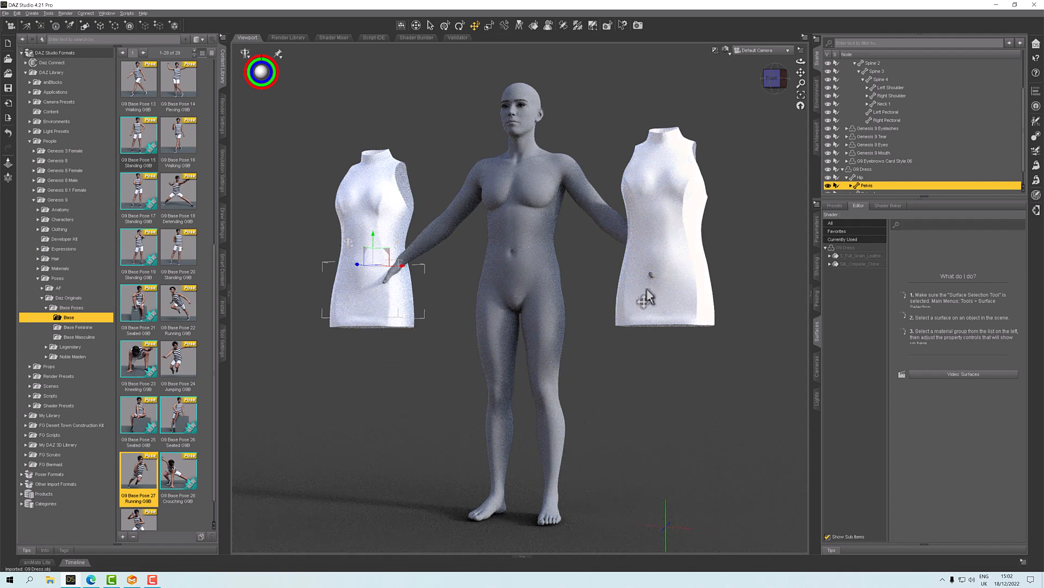
Select the Genesis 9 figure and set its X Translate to 0 to align it with the imported dress
click(519, 289)
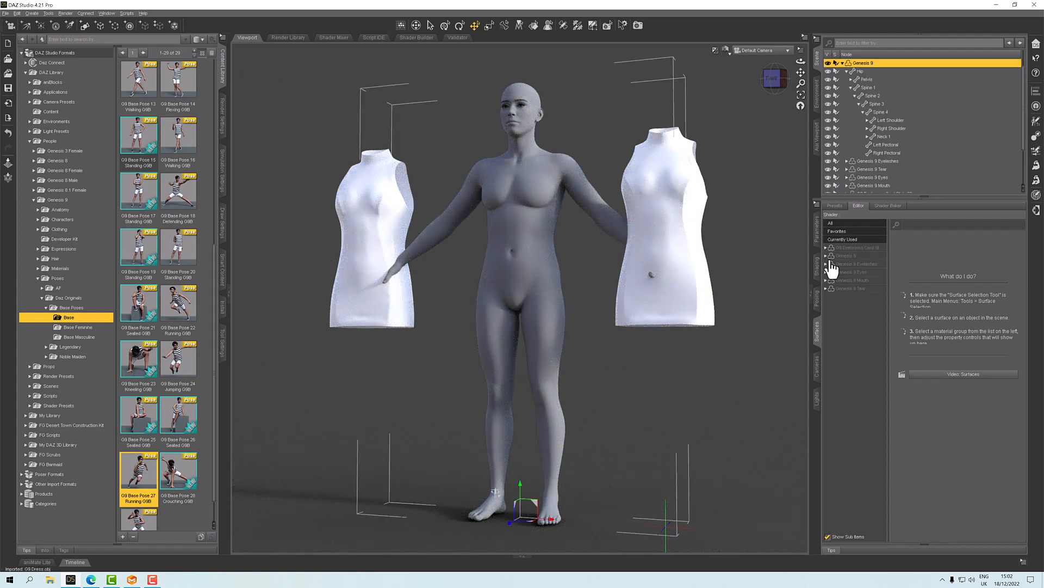
click(818, 225)
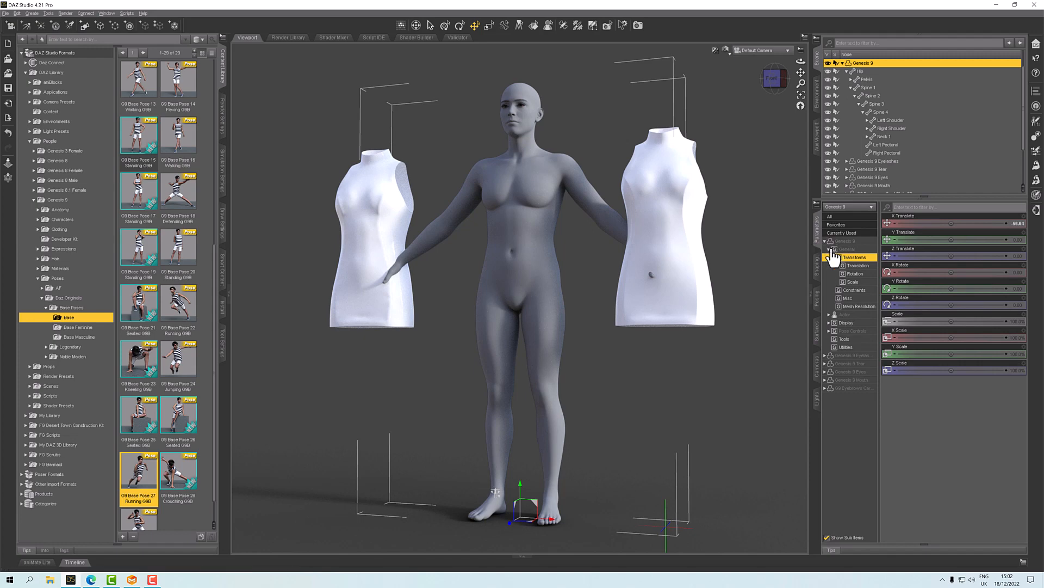
click(1017, 222)
text(0)
key(Return)
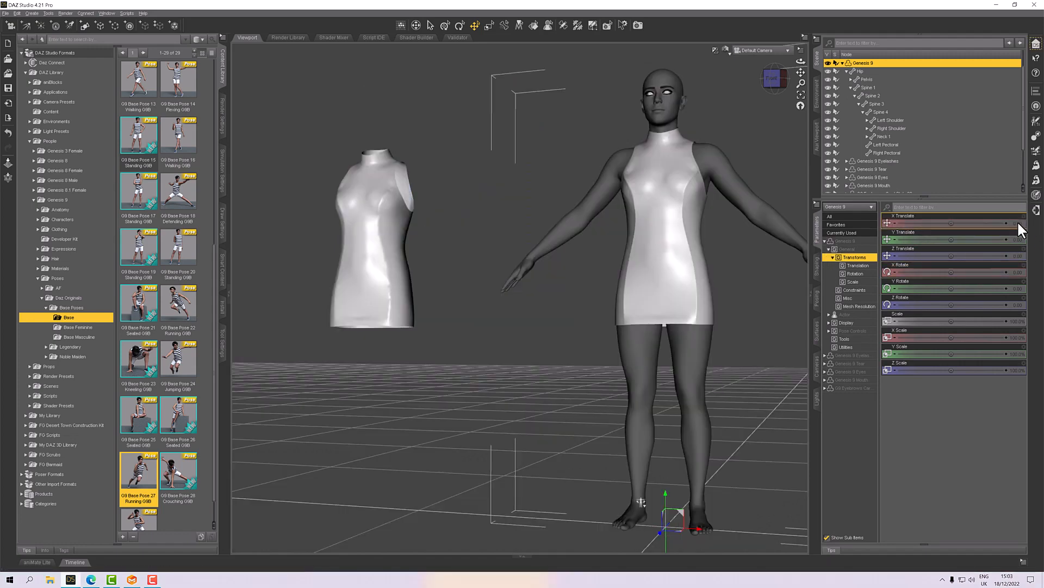
Assign G9 Dress_normal_1002.png from the Dress folder as the normal map of the imported dress's Silk_Crepede_Chine surface
drag(801, 72, 749, 80)
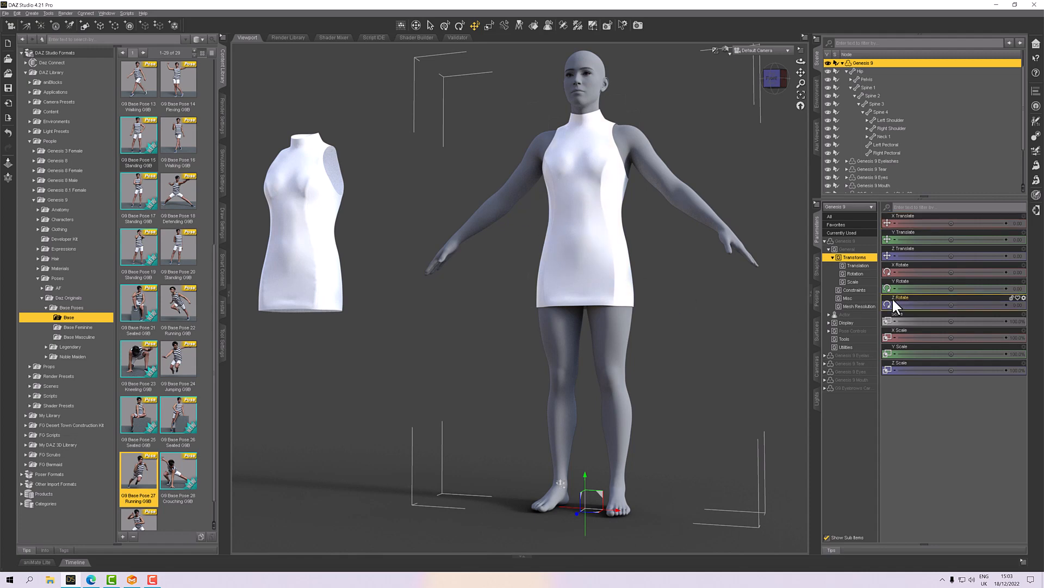
click(817, 333)
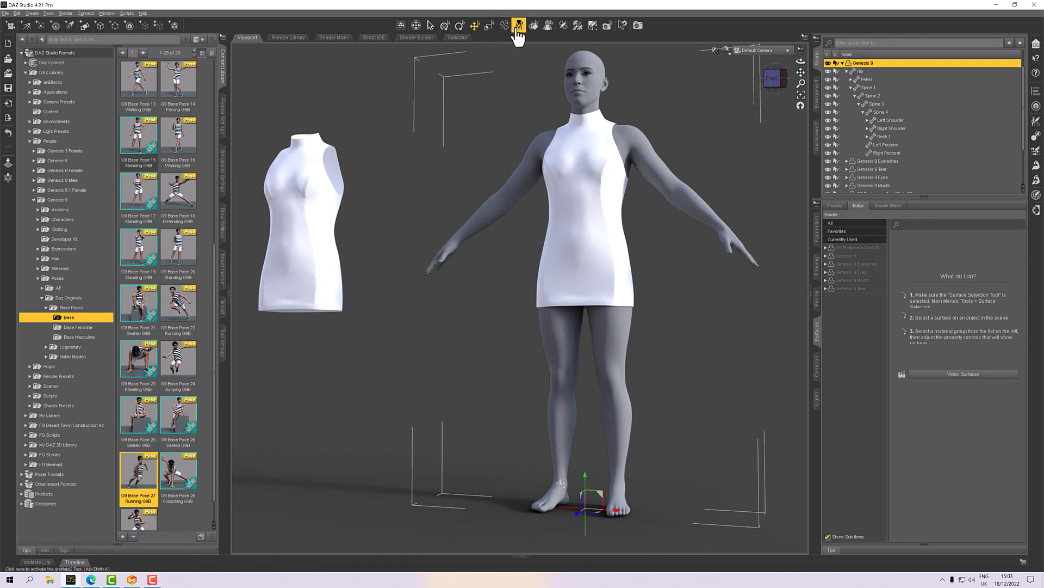
click(534, 25)
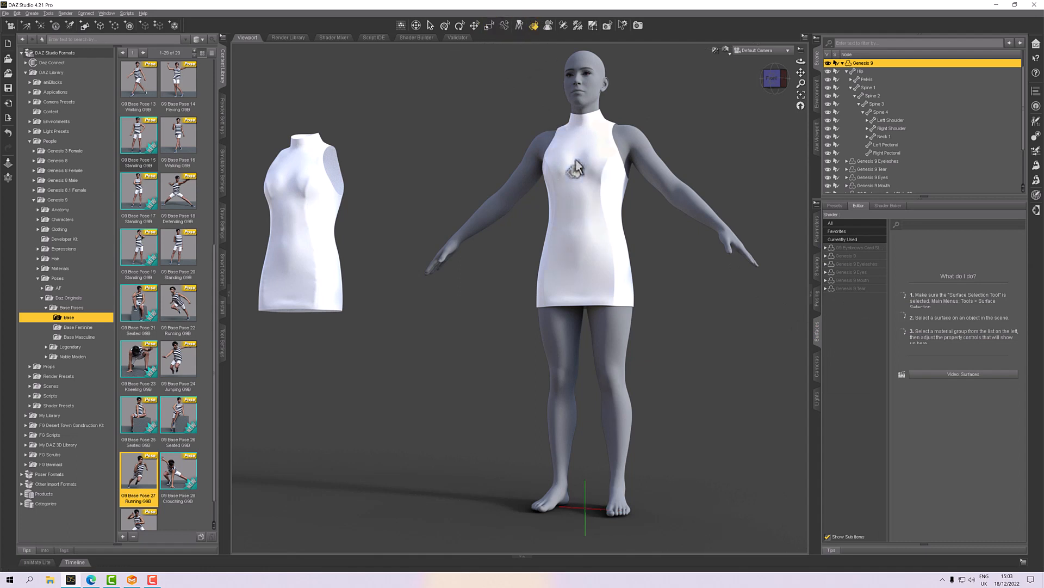
click(564, 174)
scroll(929, 453, down, 5)
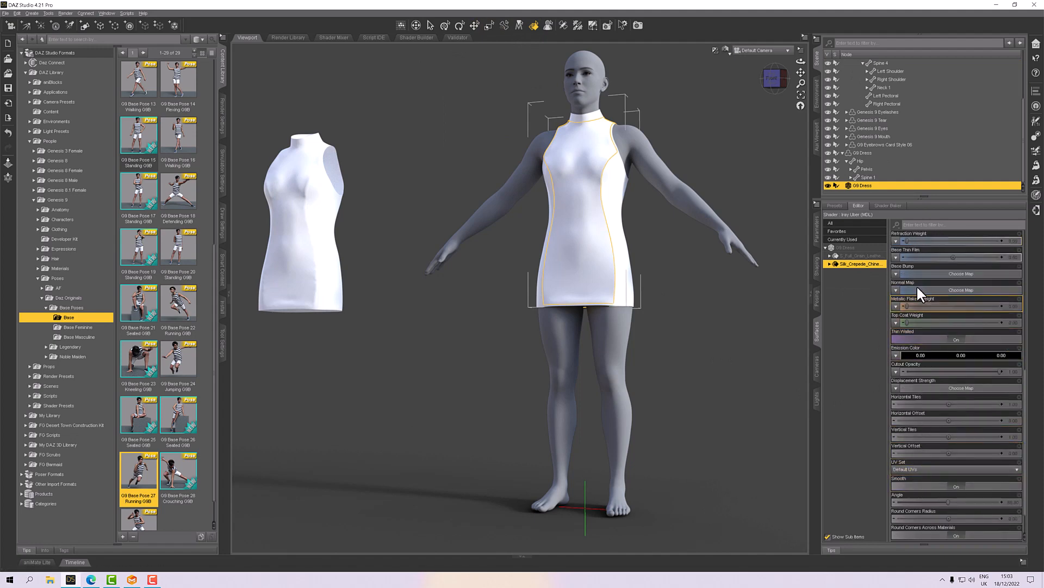
click(896, 290)
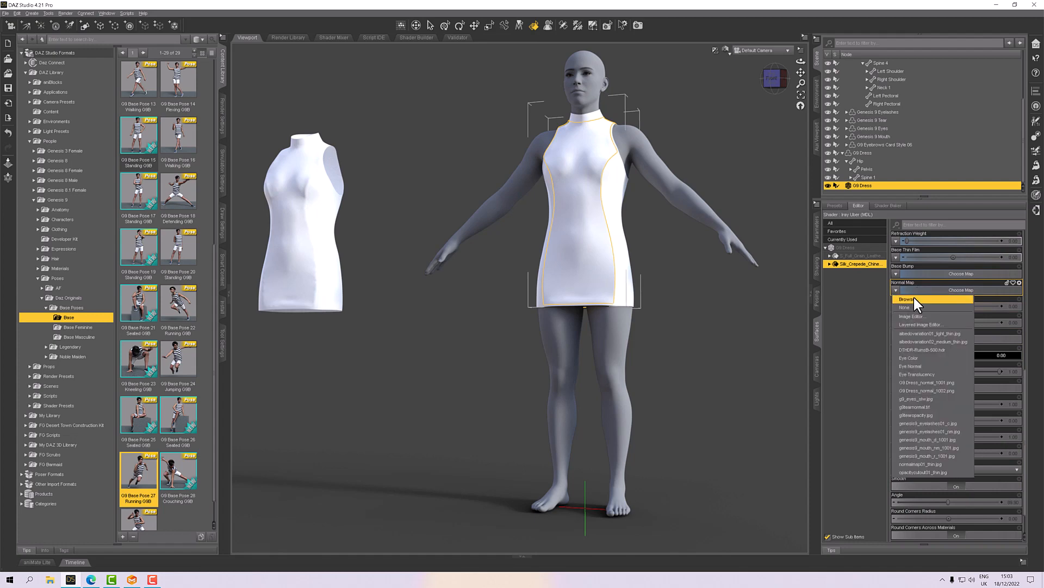
click(914, 299)
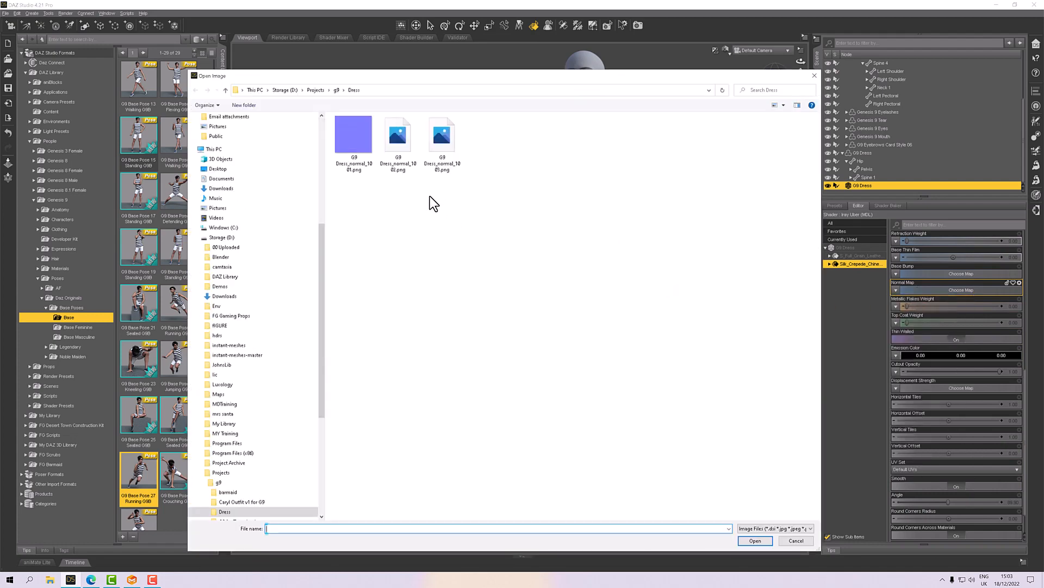
double_click(395, 140)
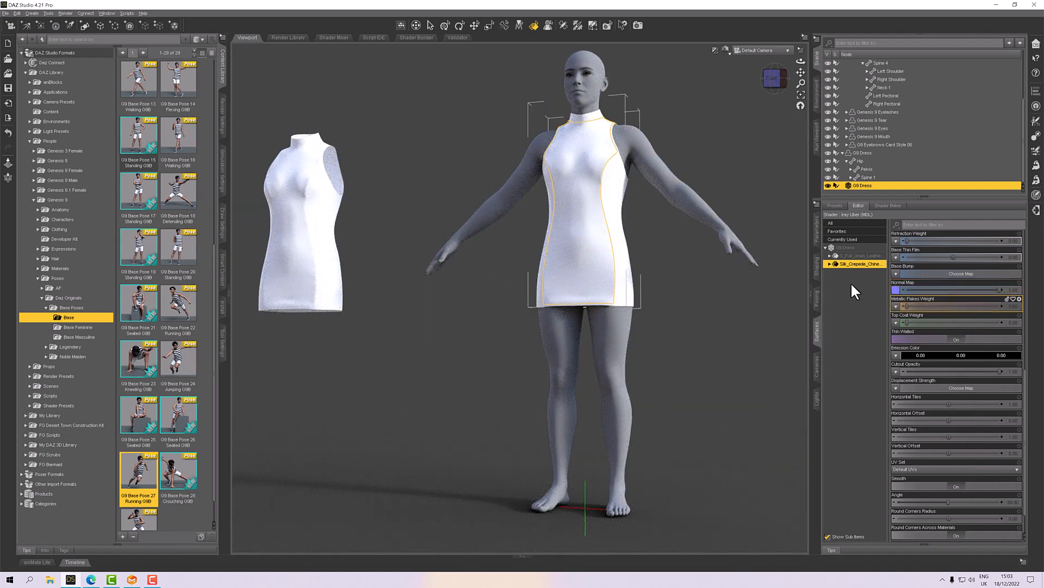
Assign G9 Dress_normal_1001.png as the normal map of the imported dress's Full_Grain_Leather surface and deselect the dress
click(841, 257)
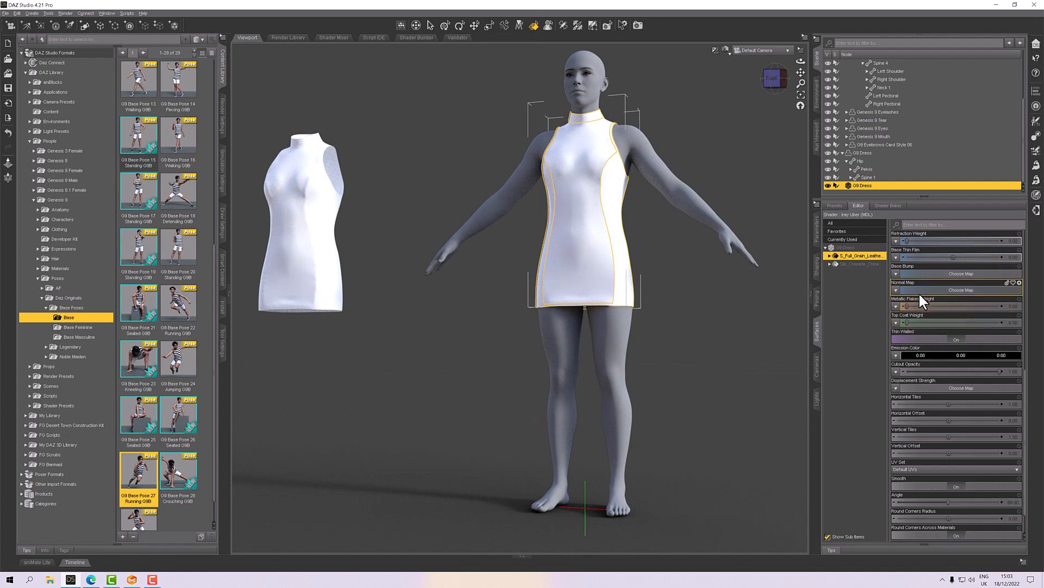
click(897, 288)
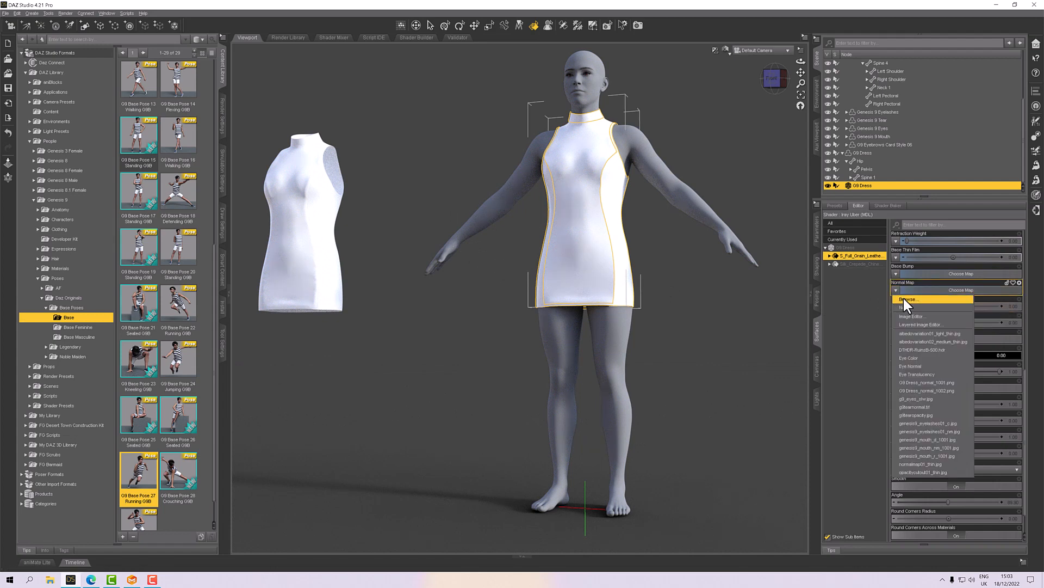
click(903, 298)
double_click(361, 145)
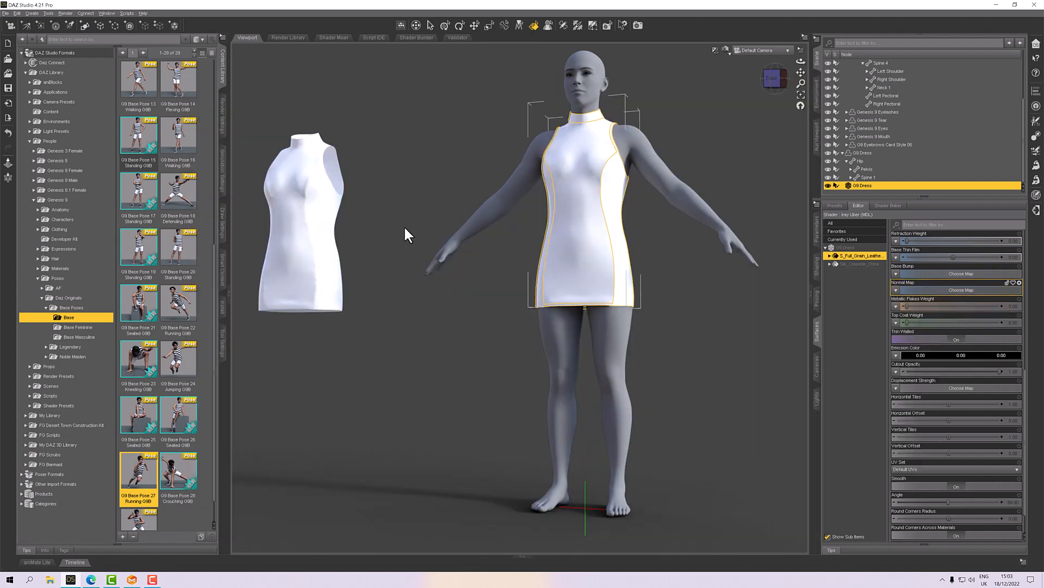
click(660, 303)
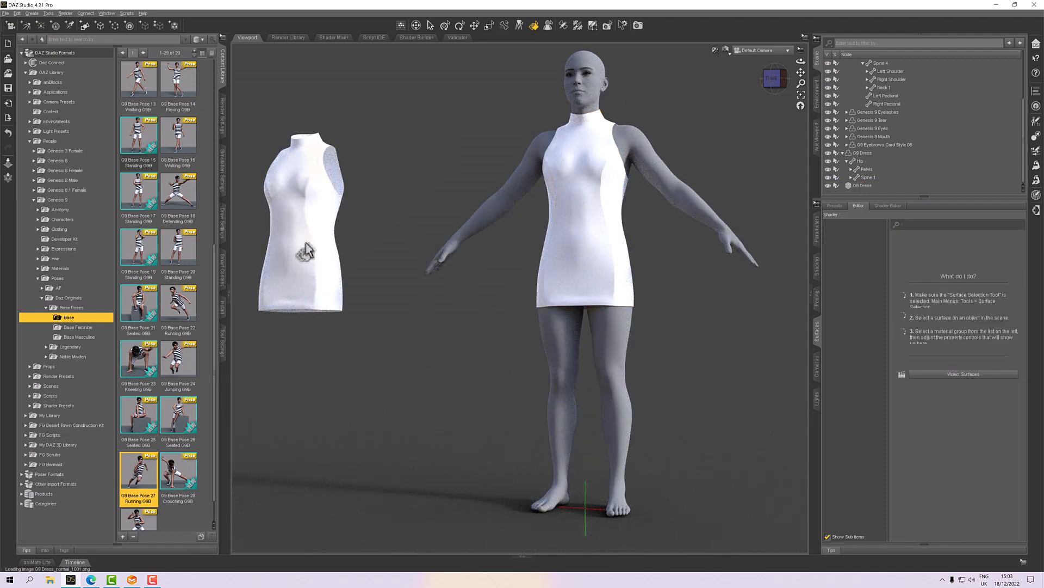
Select the detached dress beside the figure and move it along the X axis closer to Genesis 9
click(316, 267)
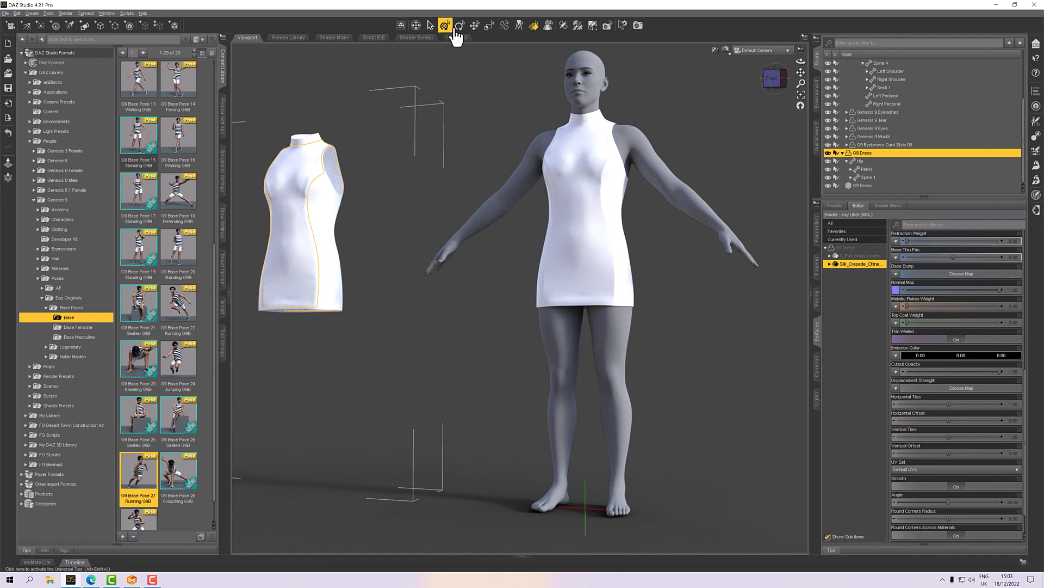
click(474, 26)
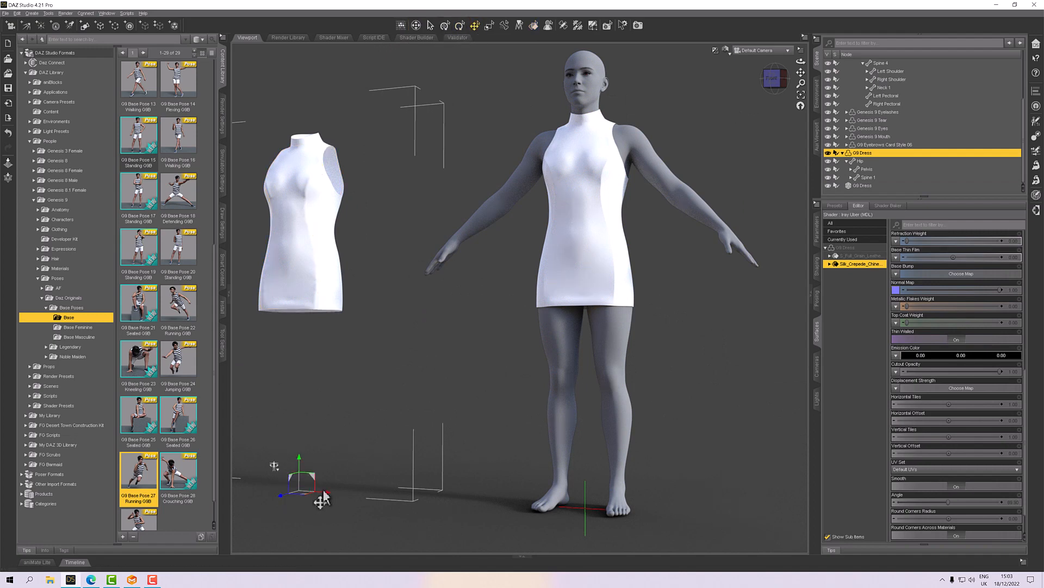
mouse_move(326, 492)
mouse_down()
mouse_move(477, 514)
mouse_move(477, 504)
mouse_up()
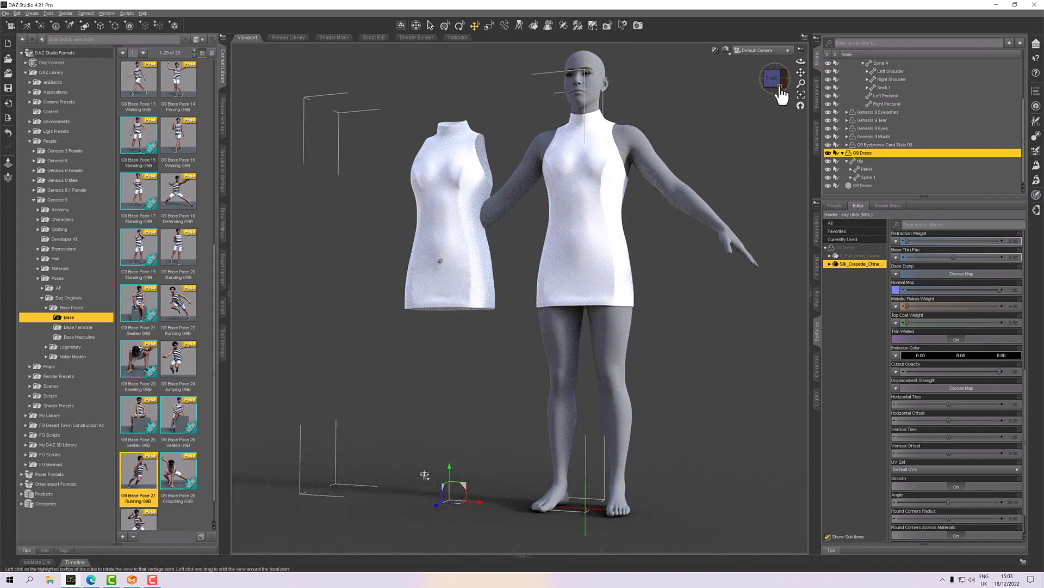
drag(774, 79, 762, 87)
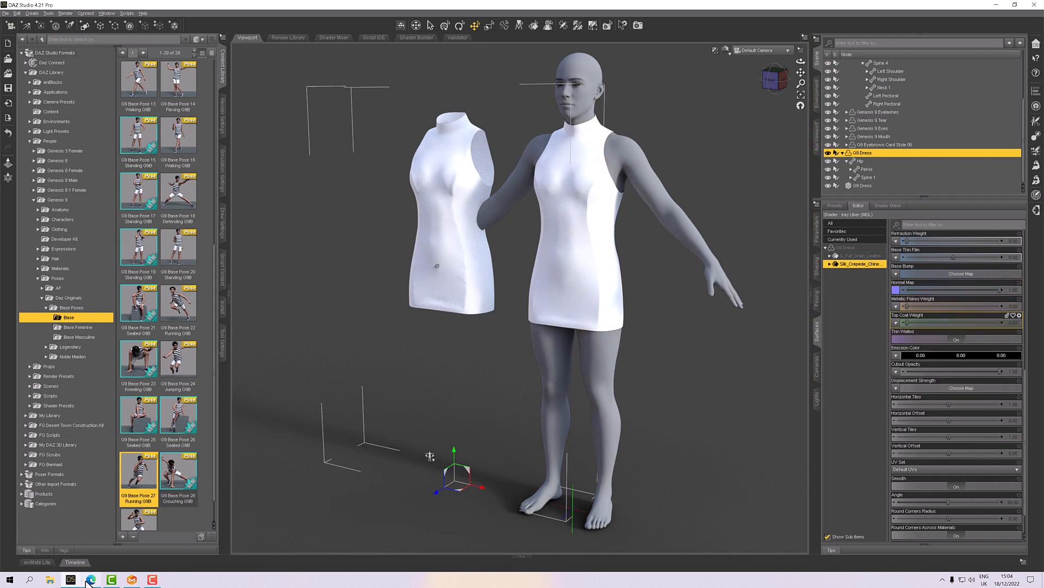
Switch to File Explorer and open the Dress folder inside Projects\g9
mouse_move(91, 581)
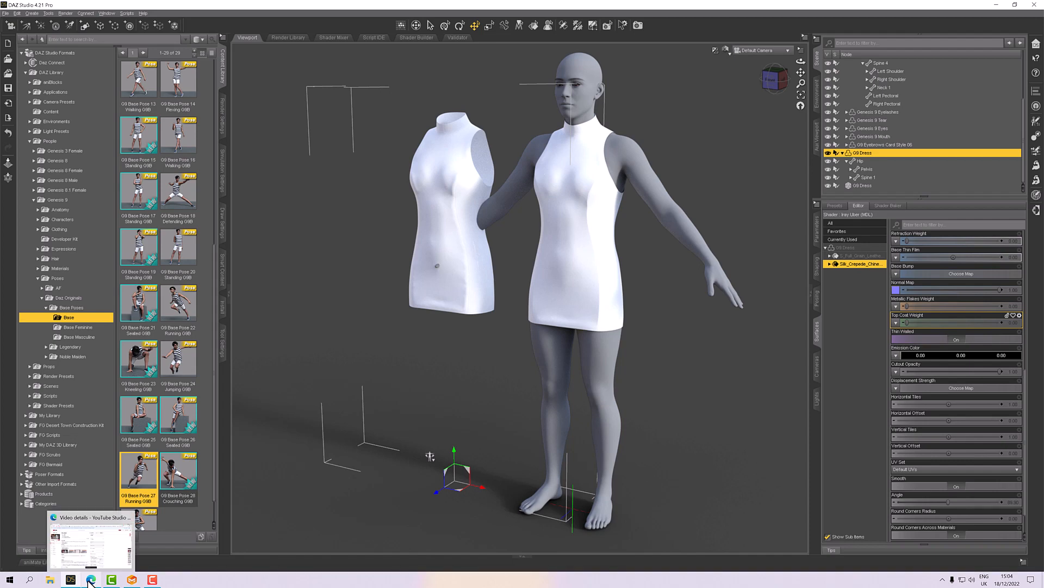
click(51, 579)
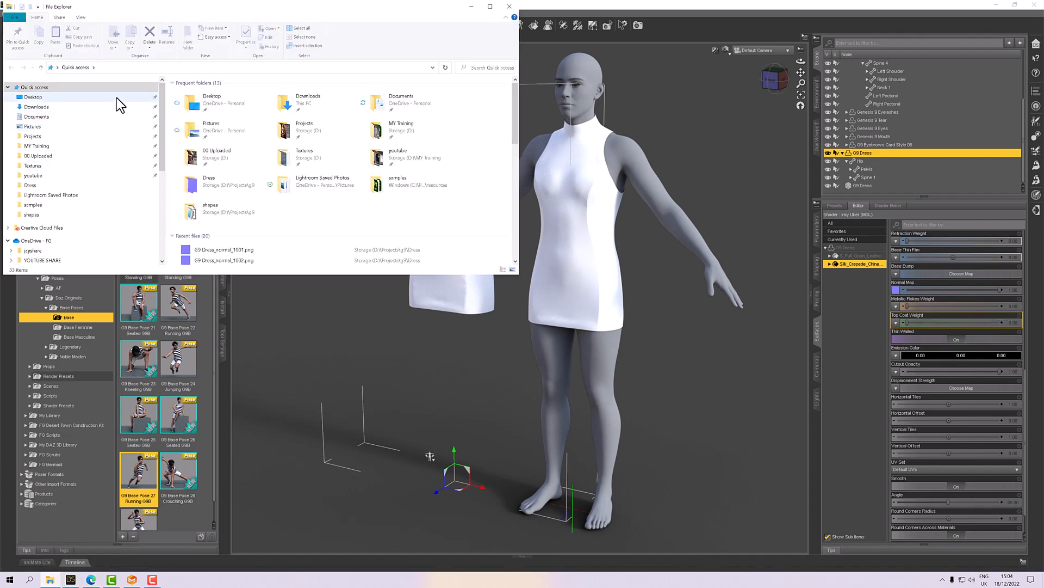
click(107, 136)
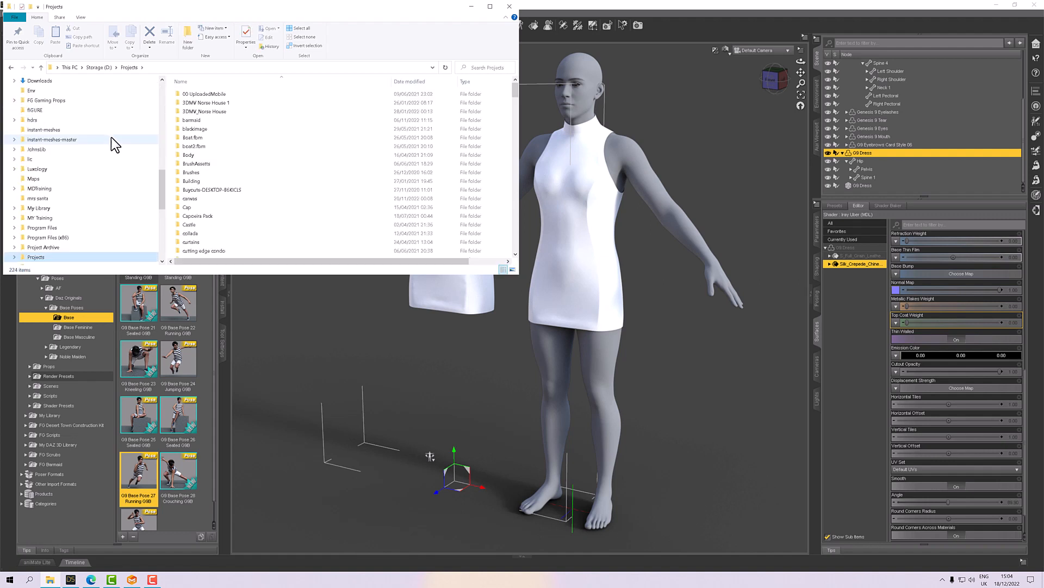
click(219, 173)
scroll(219, 173, down, 7)
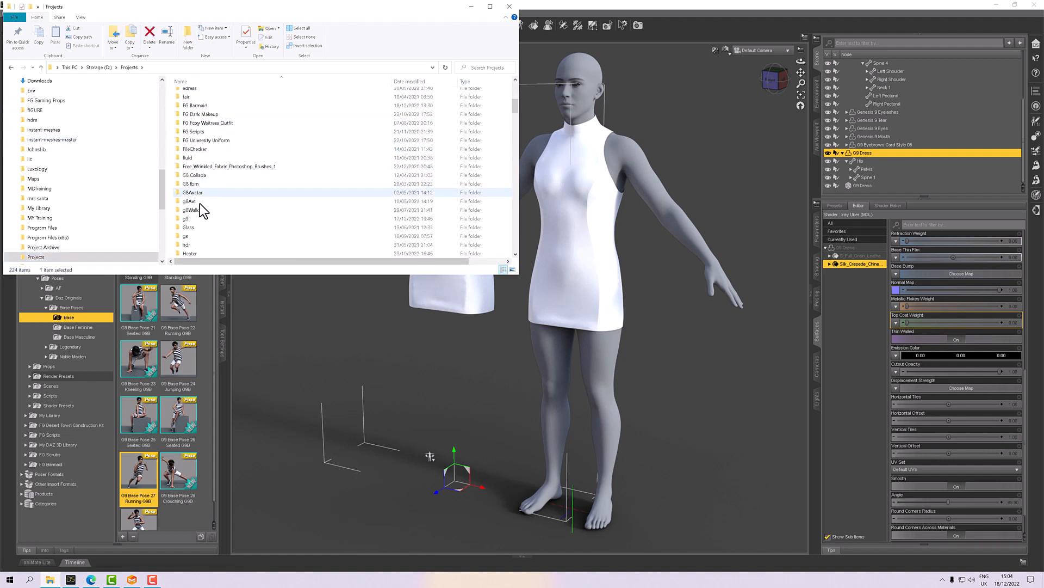
double_click(199, 218)
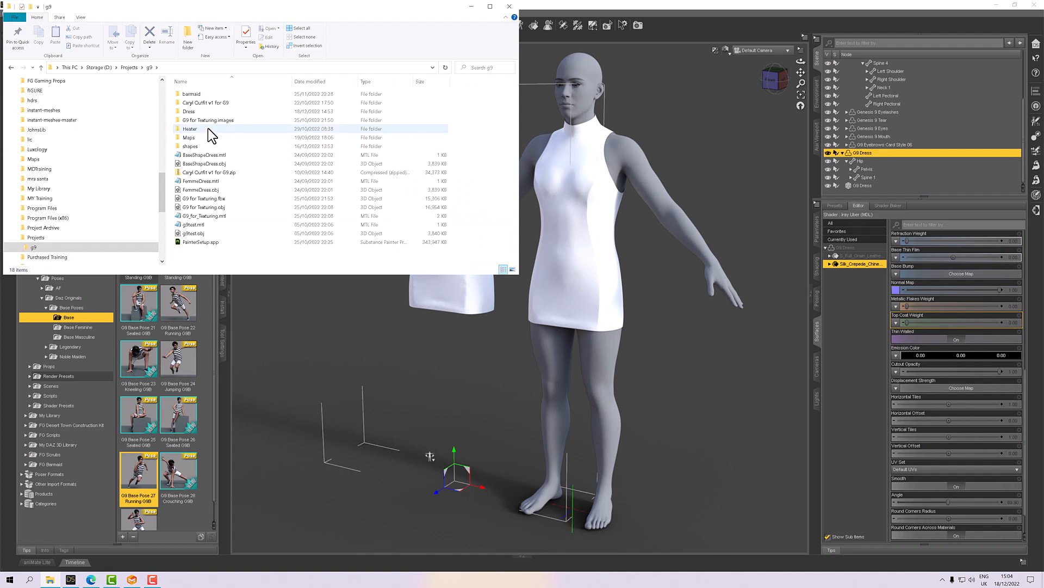
double_click(205, 112)
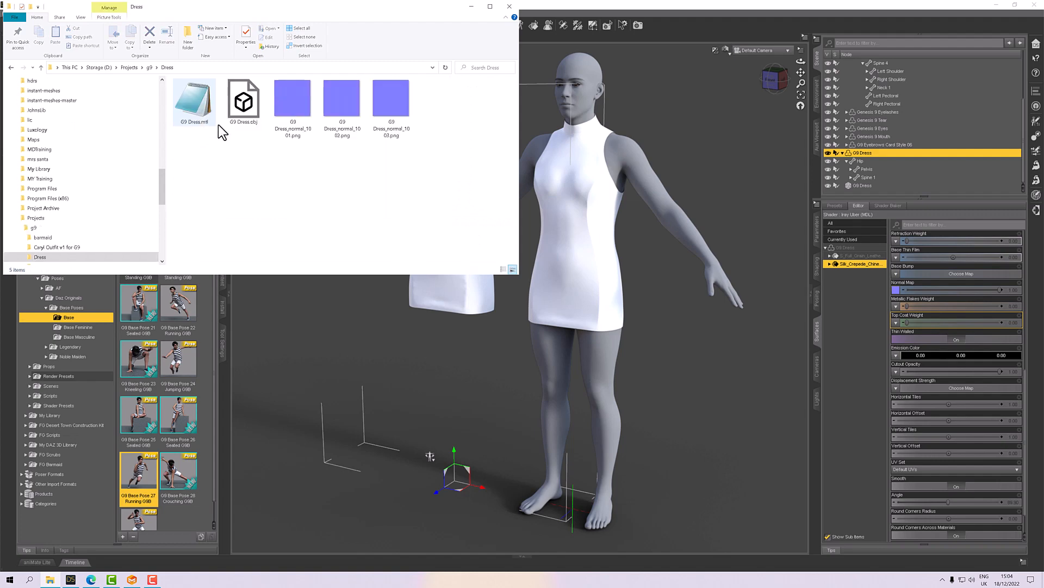
Examine G9 Dress_normal_1001.png and G9 Dress_normal_1002.png at full size and return to DAZ Studio
double_click(289, 104)
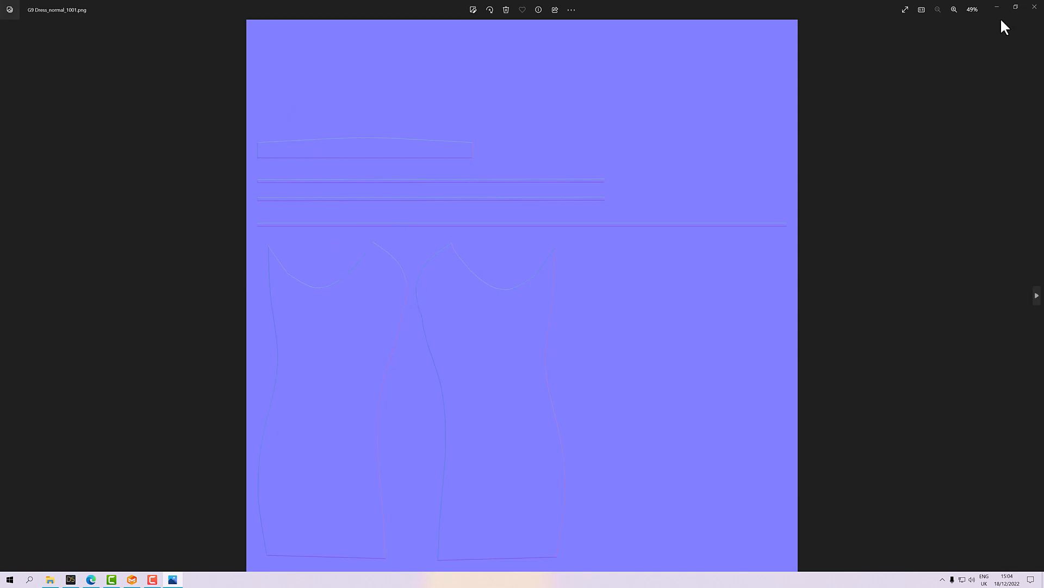
click(1033, 9)
double_click(343, 97)
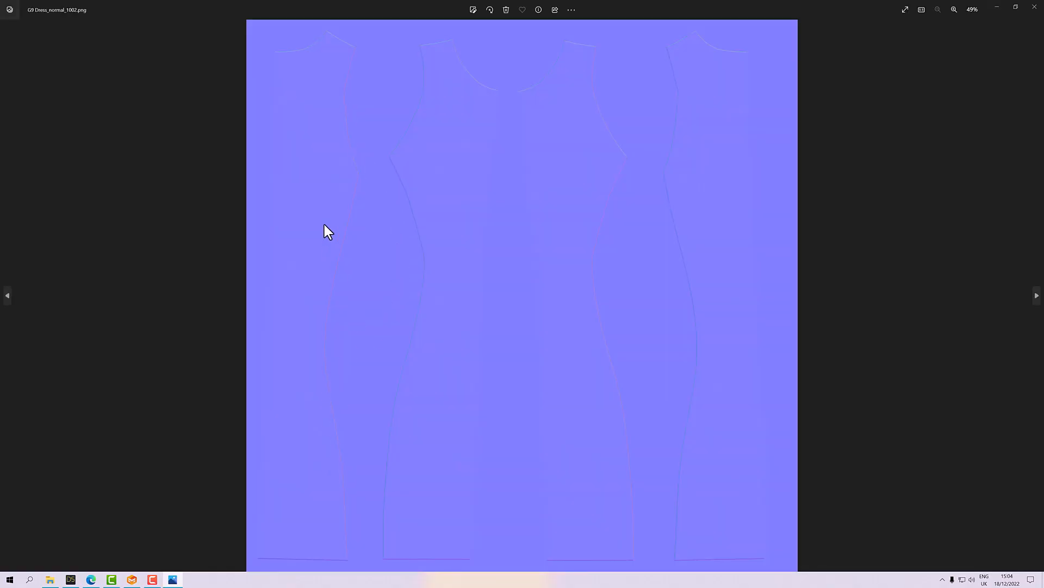
click(1035, 7)
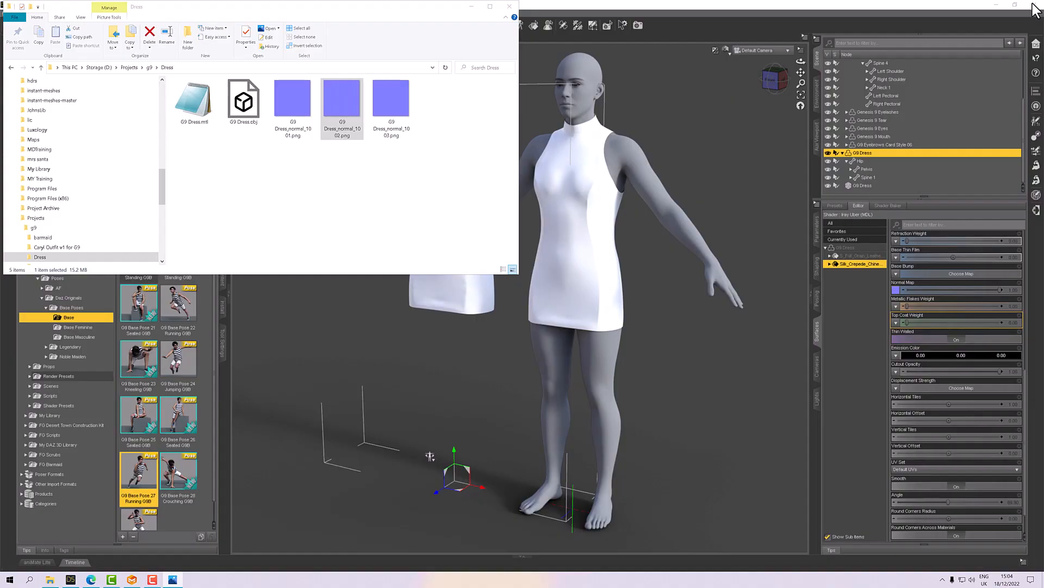
click(471, 6)
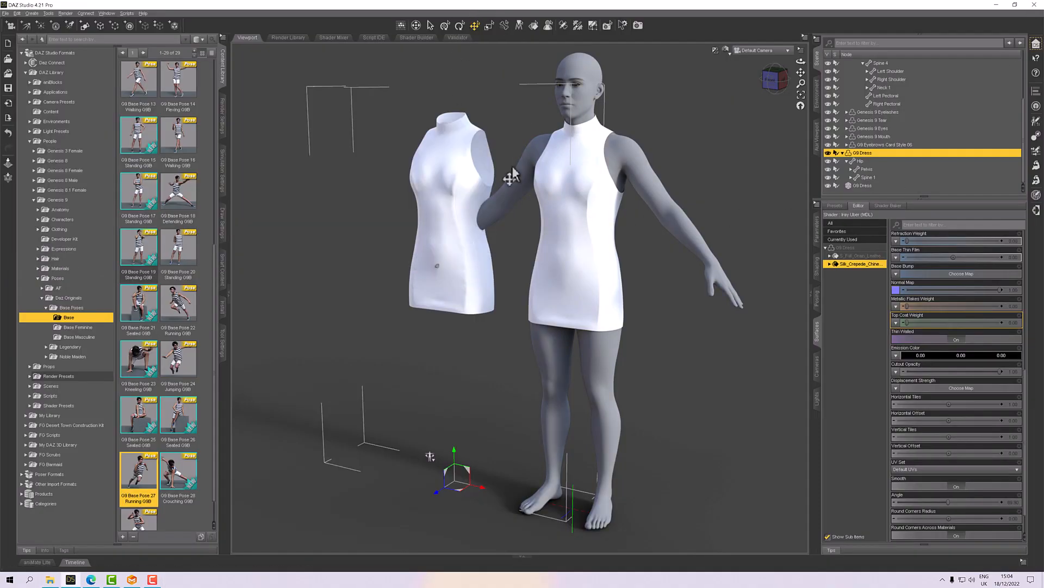
Select the Genesis 9 figure and open the Transfer Utility
drag(774, 91, 781, 81)
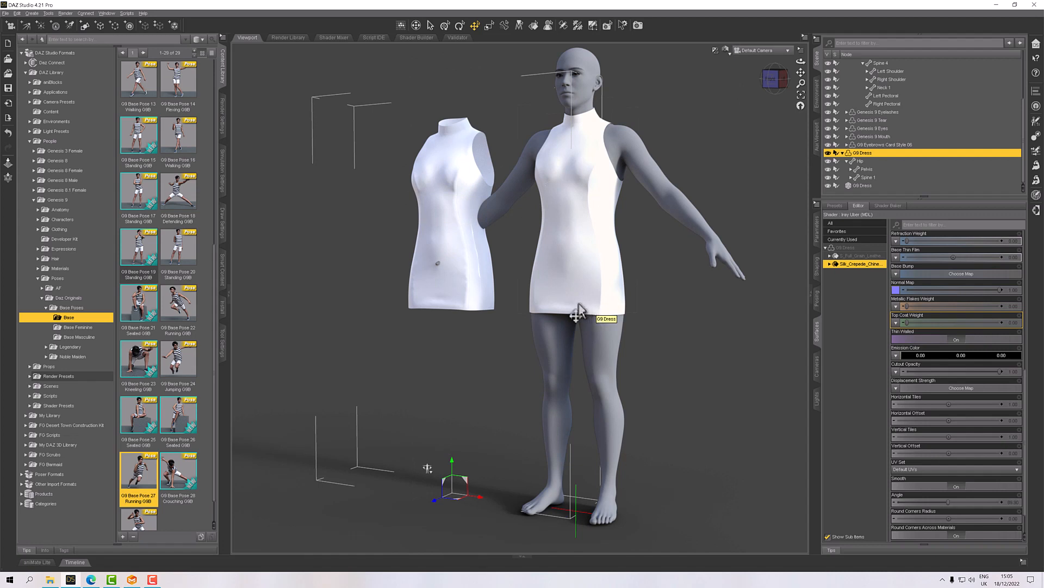
click(430, 25)
click(570, 236)
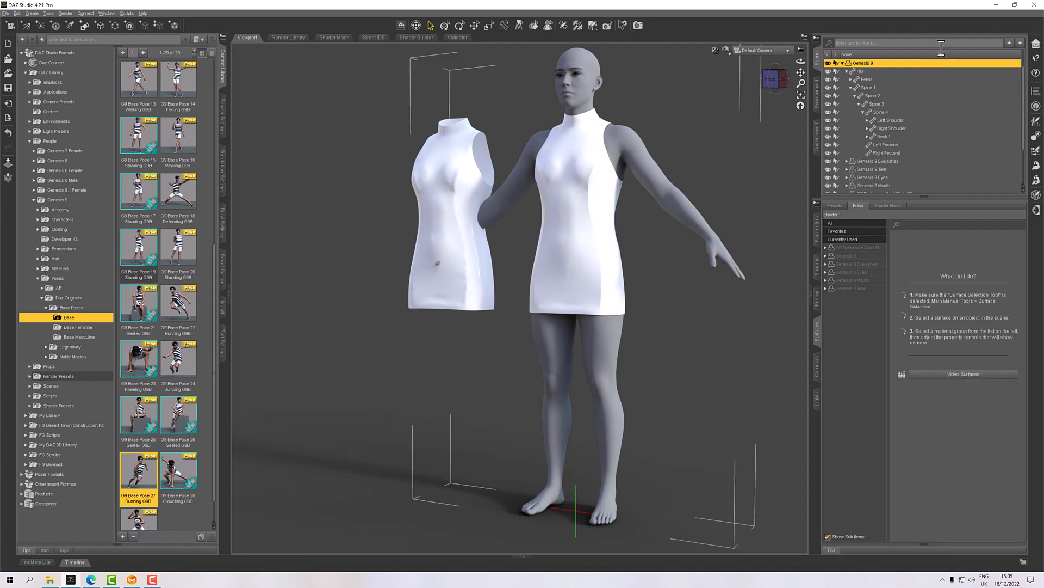
click(816, 38)
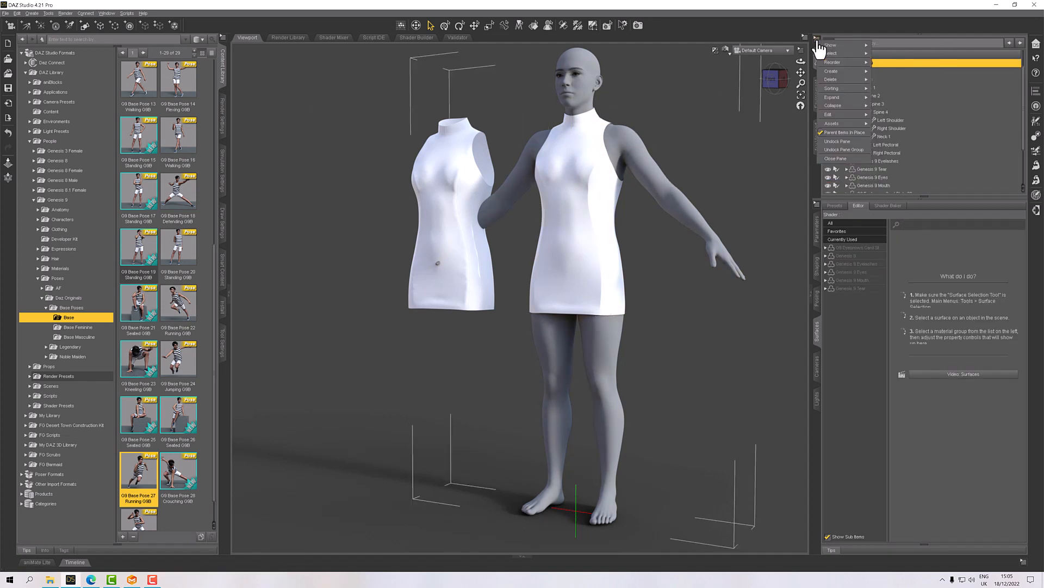
mouse_move(830, 115)
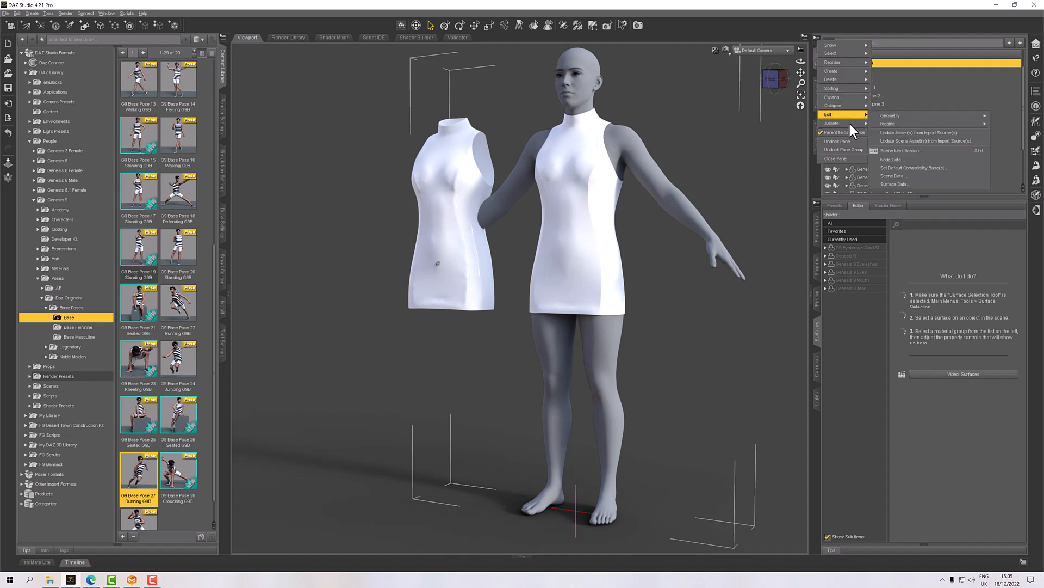
click(895, 187)
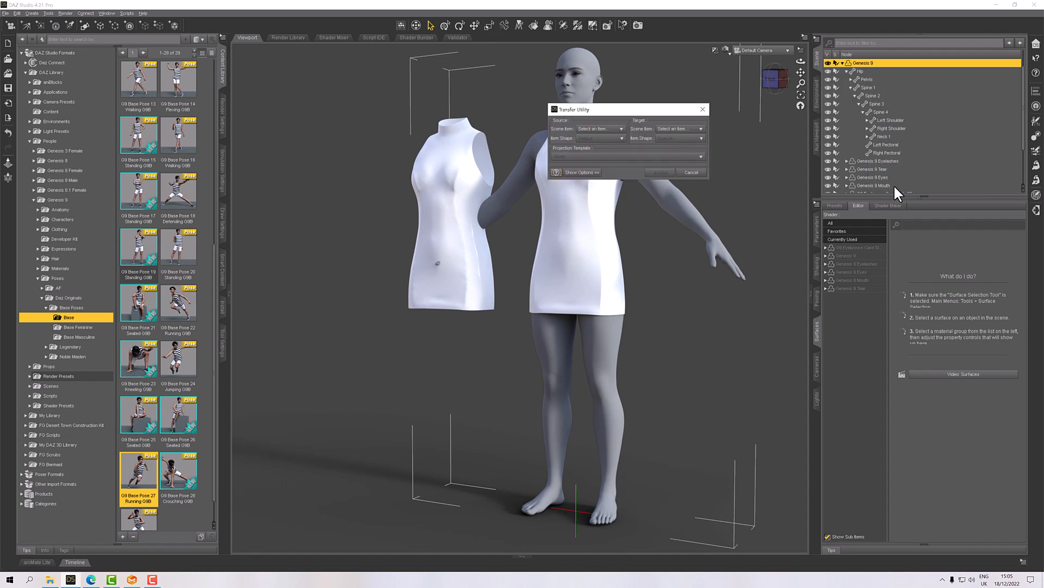
Transfer rigging from Genesis 9 to the imported G9 Dress using the Base/Dress Long Tight Template projection
click(599, 129)
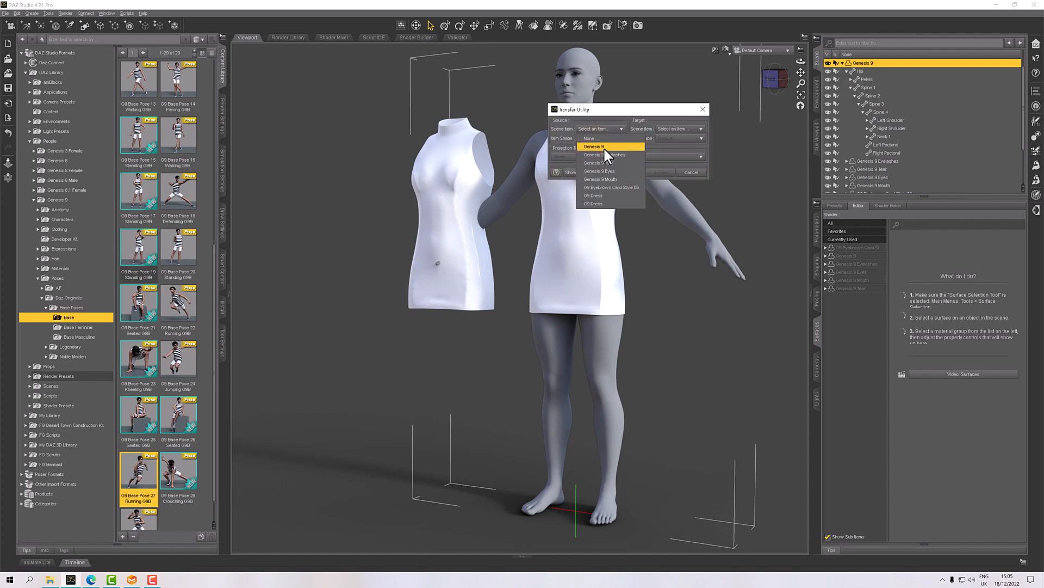
click(603, 147)
click(595, 157)
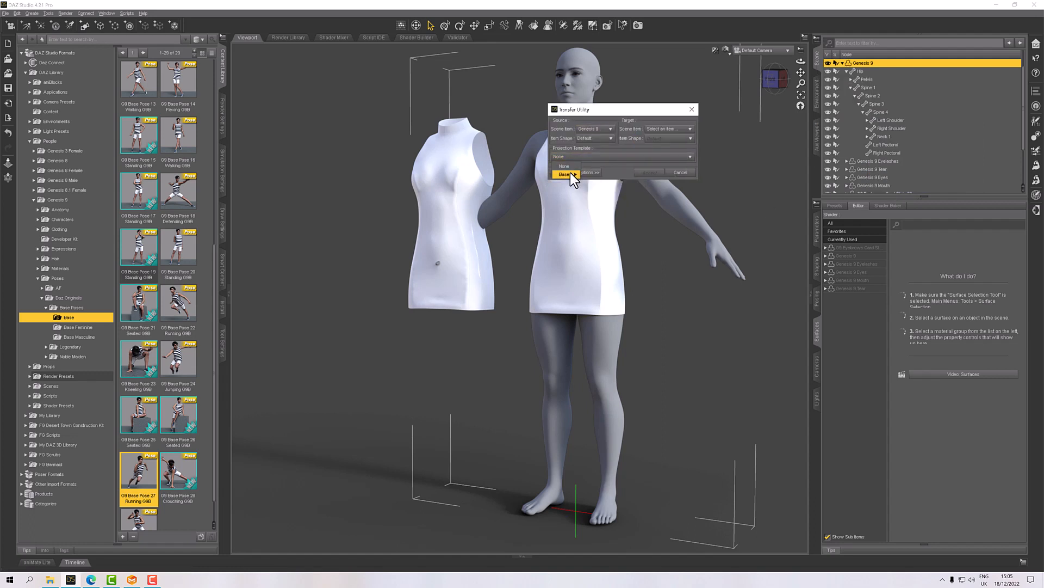
mouse_move(570, 172)
click(610, 197)
click(661, 131)
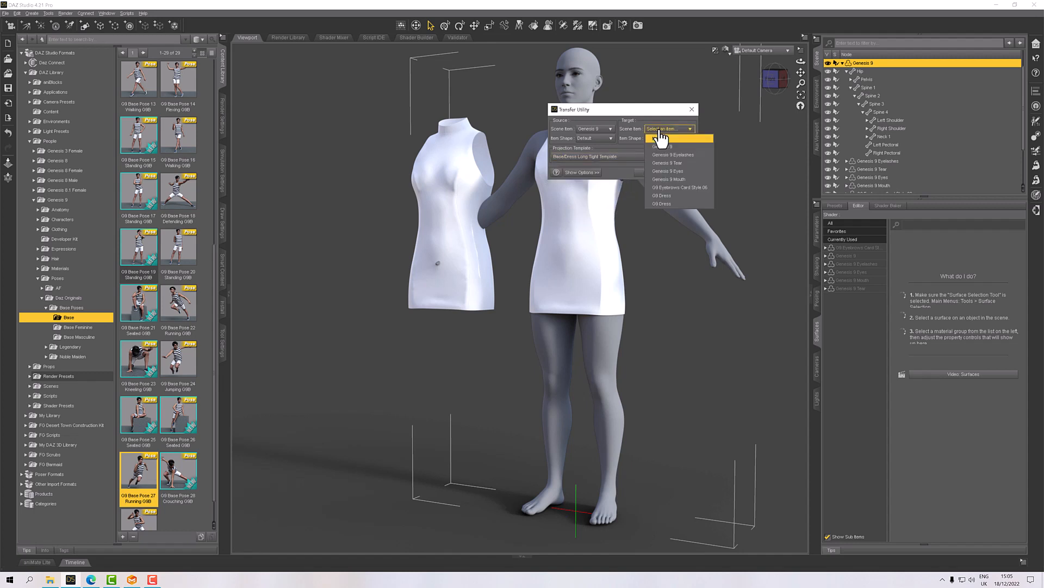
click(666, 200)
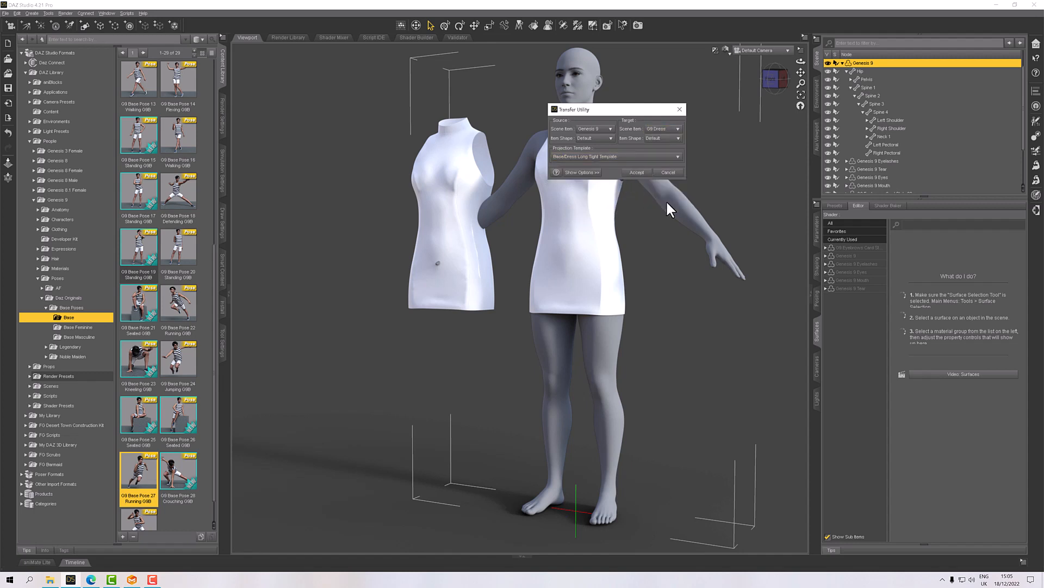
click(639, 173)
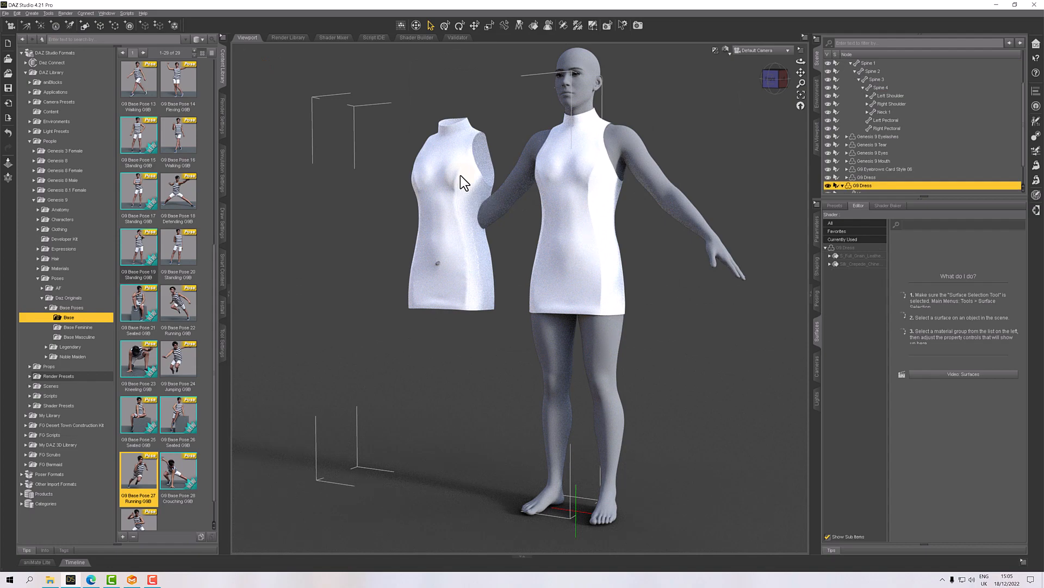
Delete the extra G9 Dress beside the figure and apply G9 Base Pose 22 Running to Genesis 9
key(Delete)
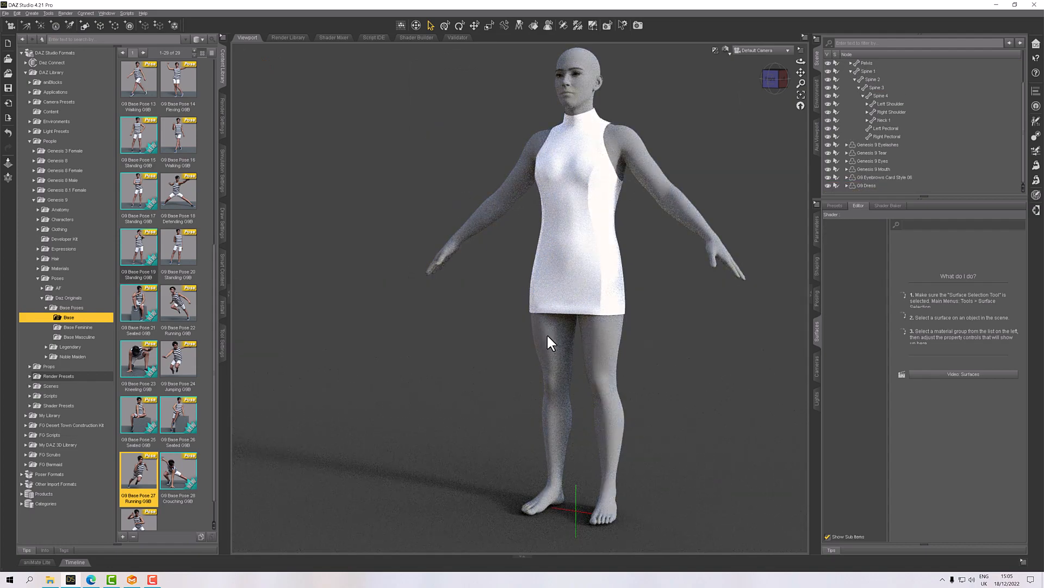
click(187, 312)
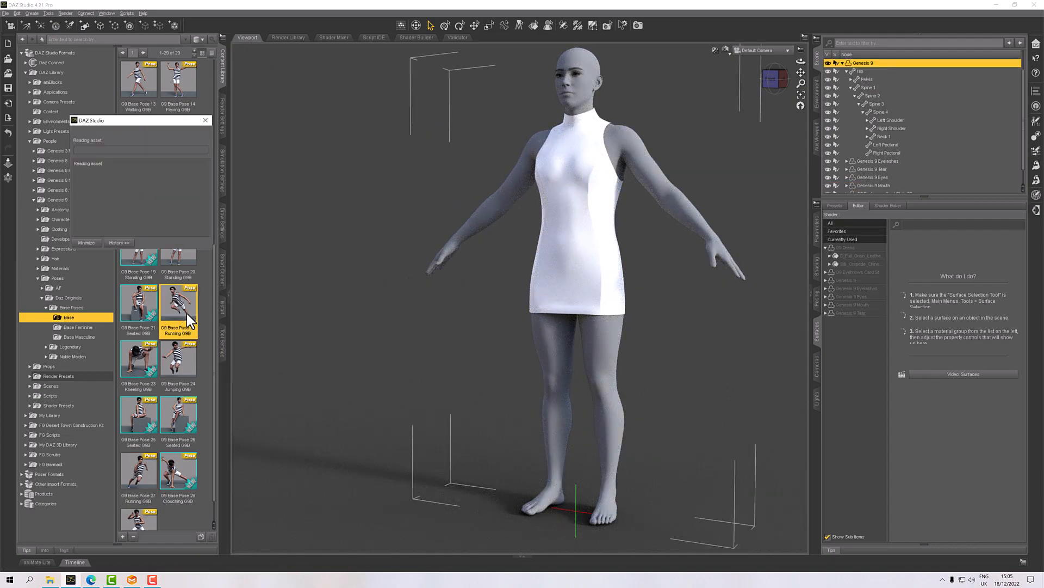
double_click(187, 312)
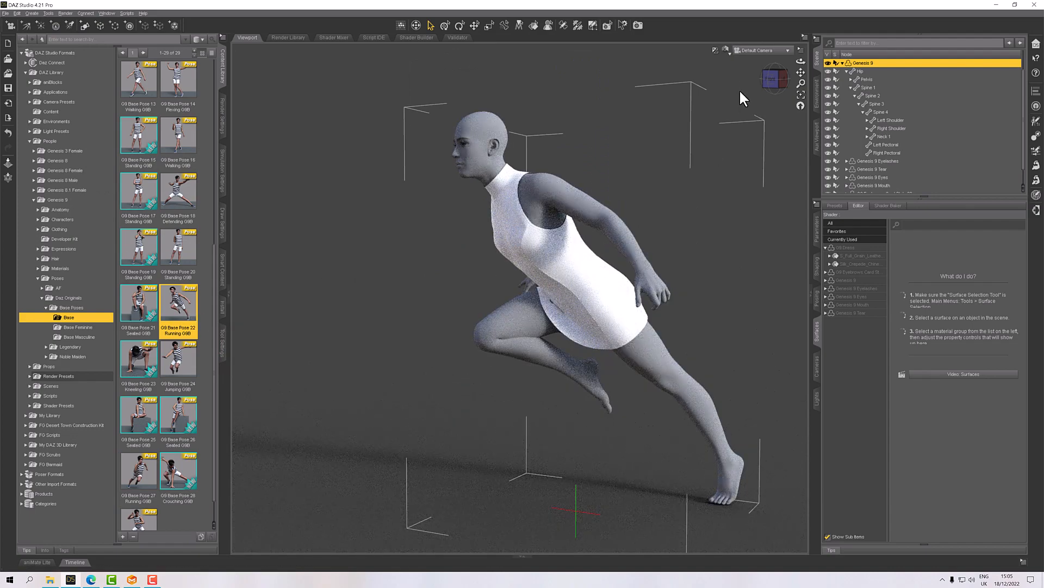
click(769, 87)
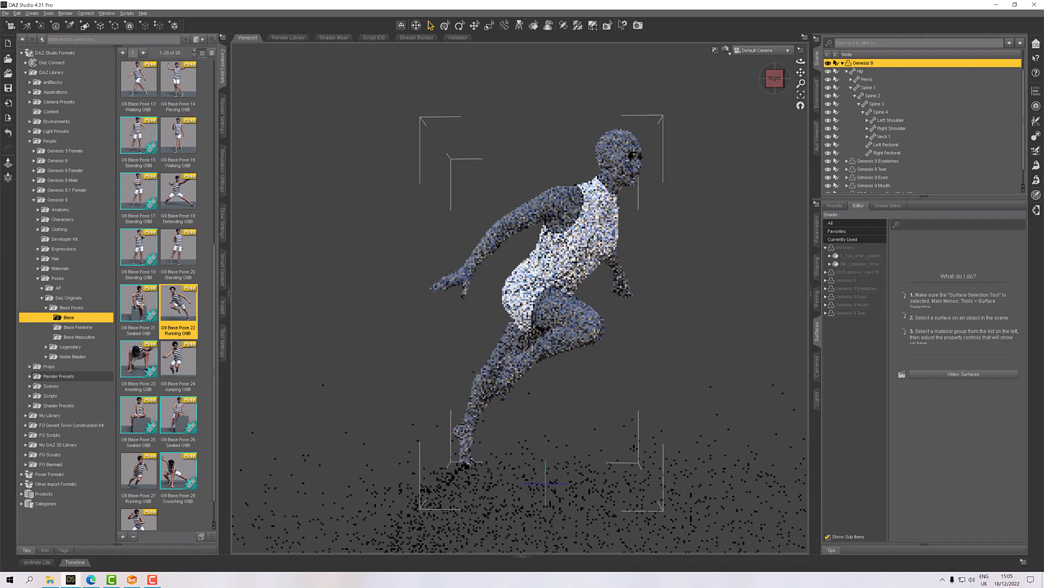
click(770, 85)
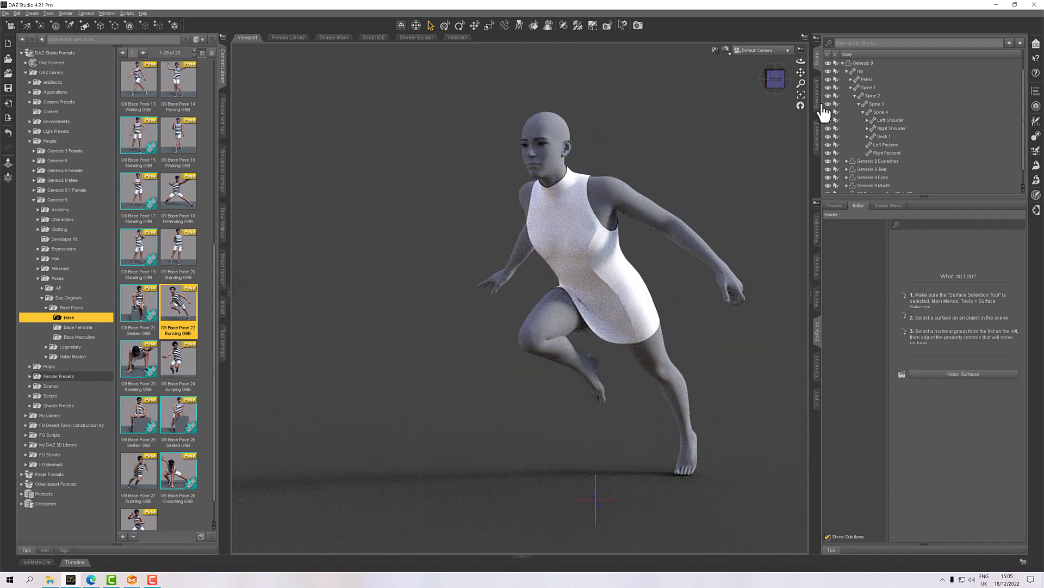
Select the fitted G9 Dress in the scene and add a smoothing modifier to its geometry
scroll(898, 165, down, 2)
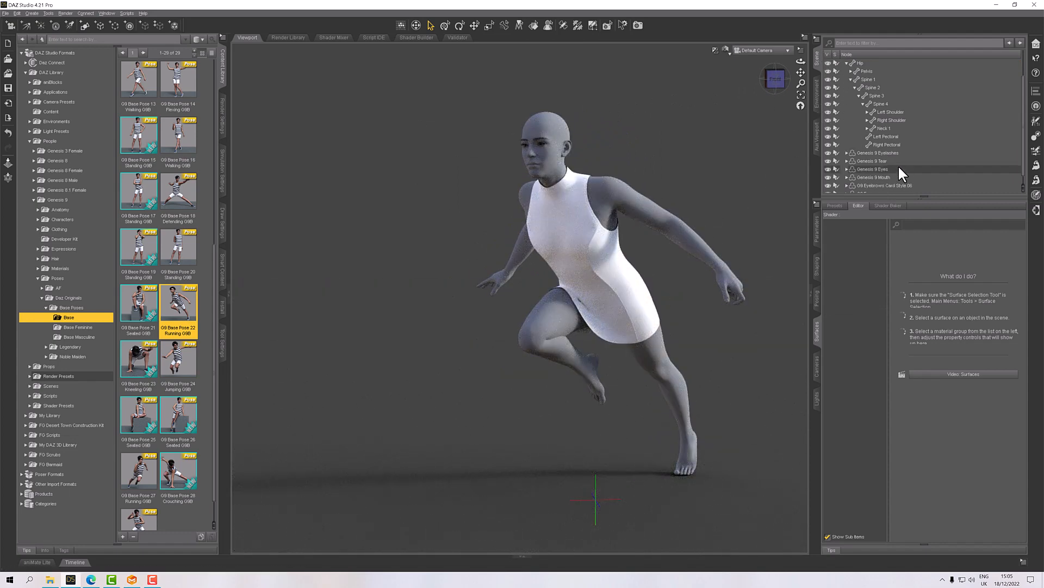
click(865, 185)
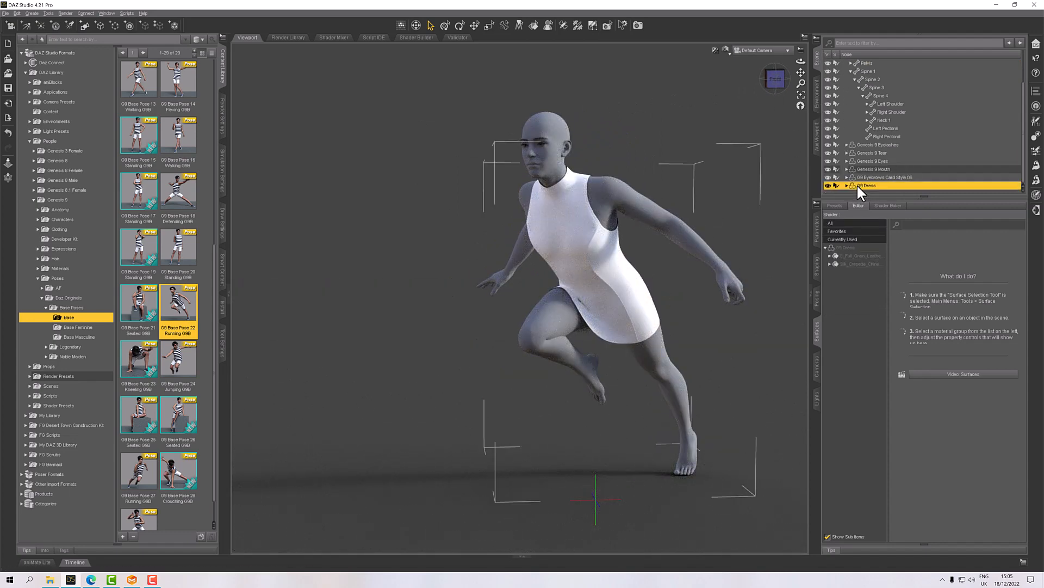
click(817, 39)
mouse_move(841, 121)
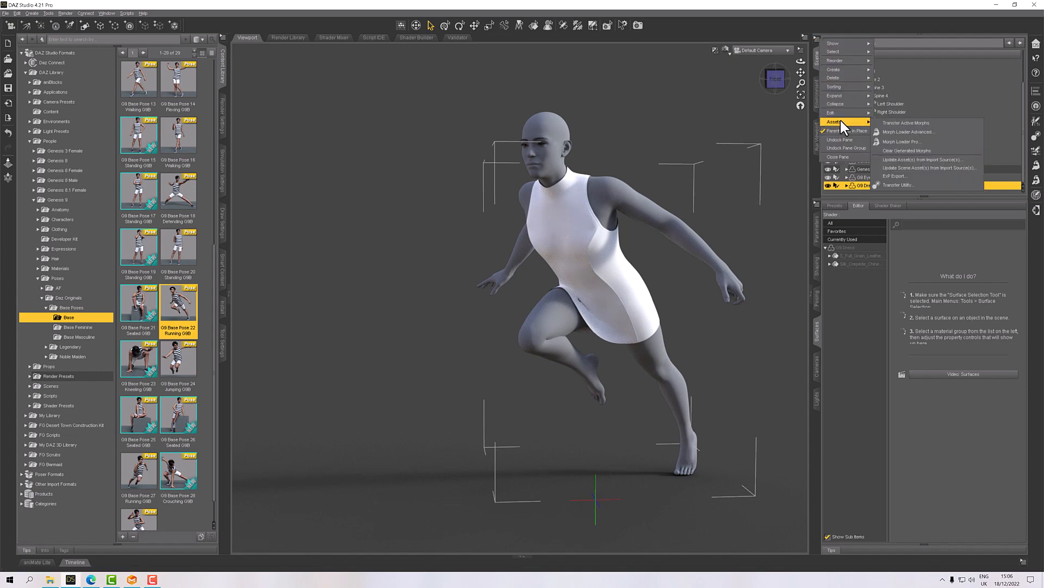
mouse_move(887, 114)
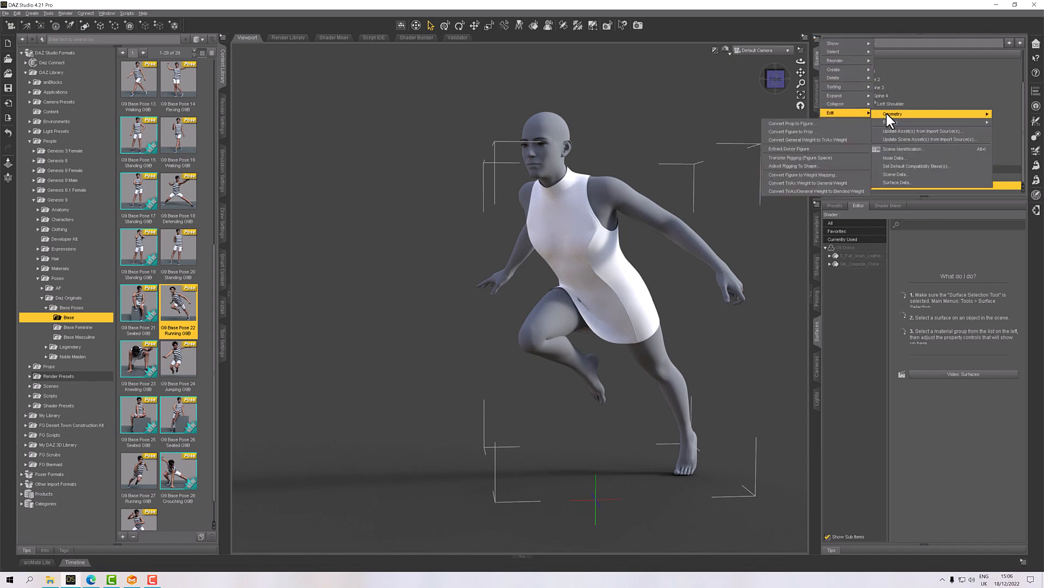
click(836, 114)
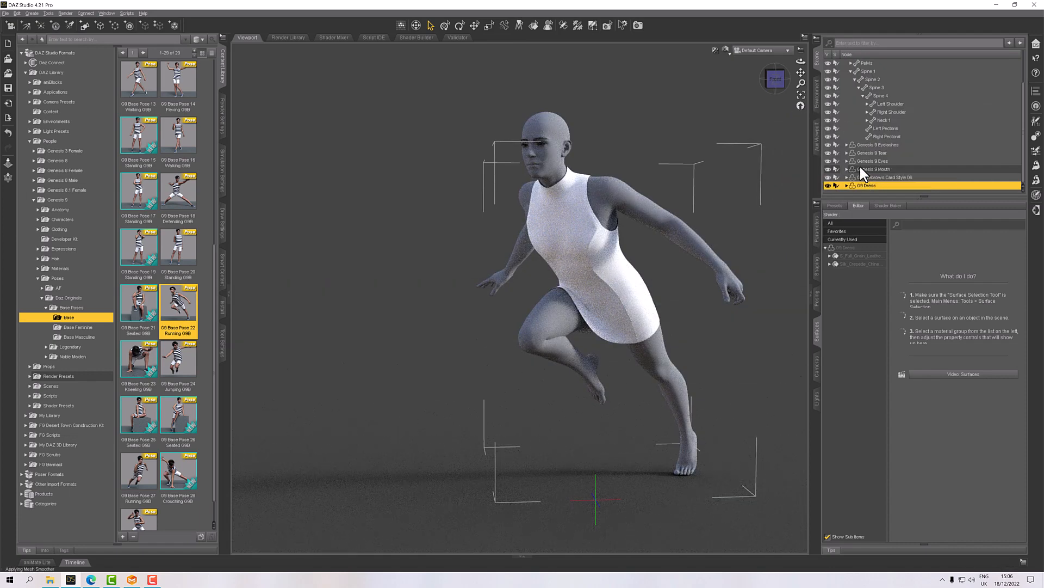
click(817, 39)
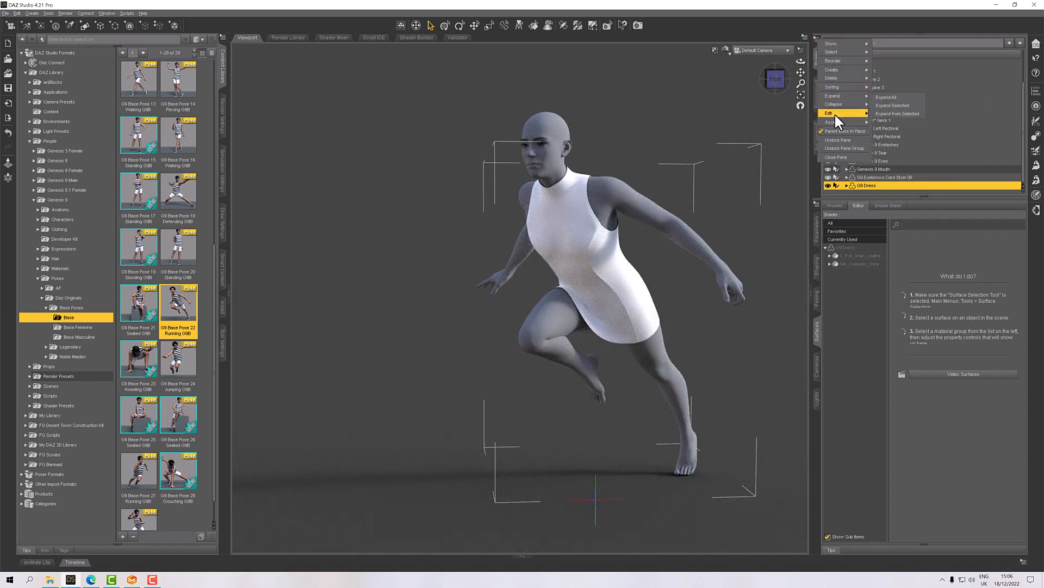
mouse_move(835, 114)
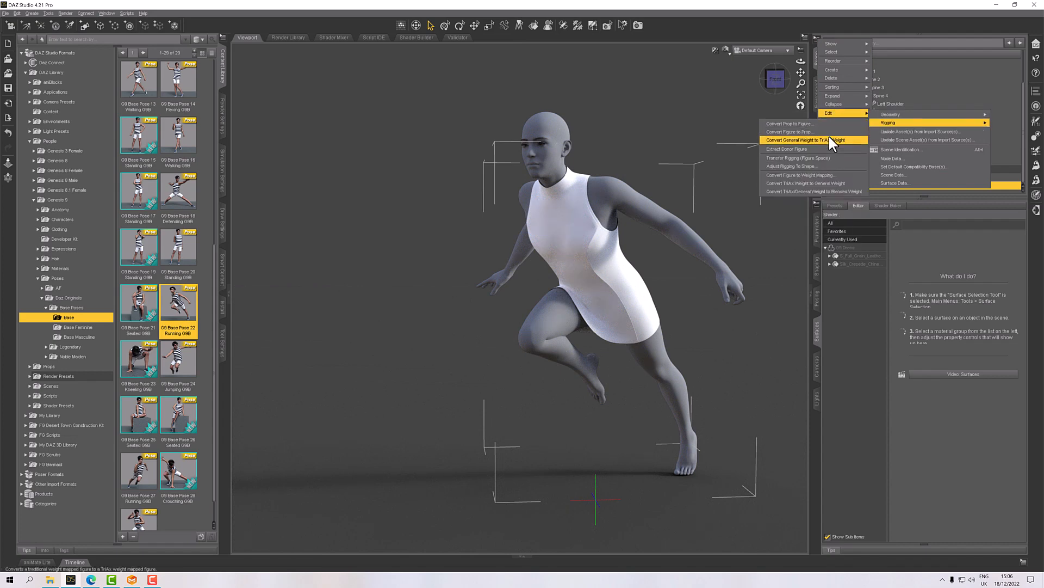
mouse_move(886, 110)
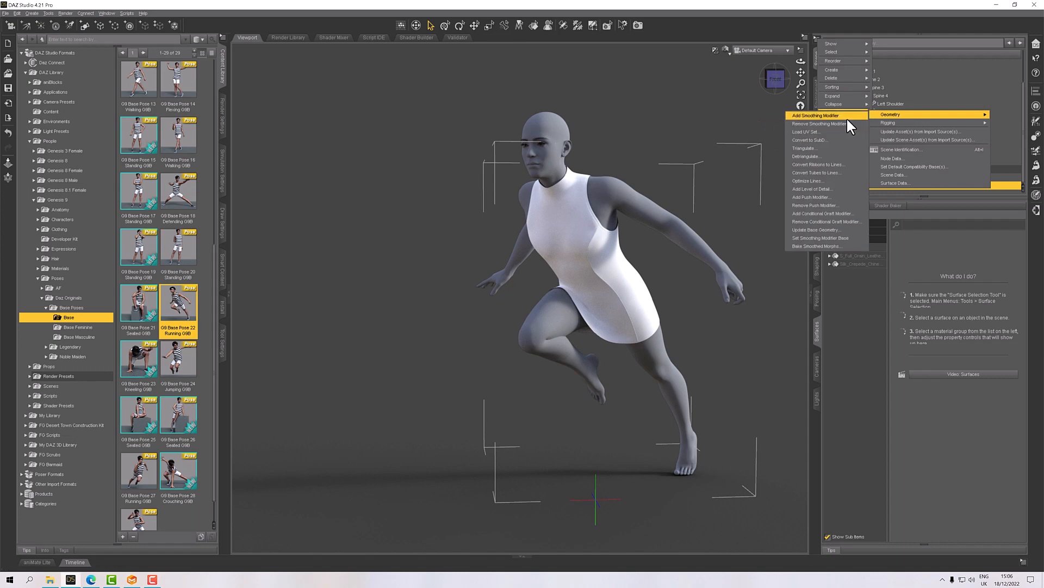
click(834, 137)
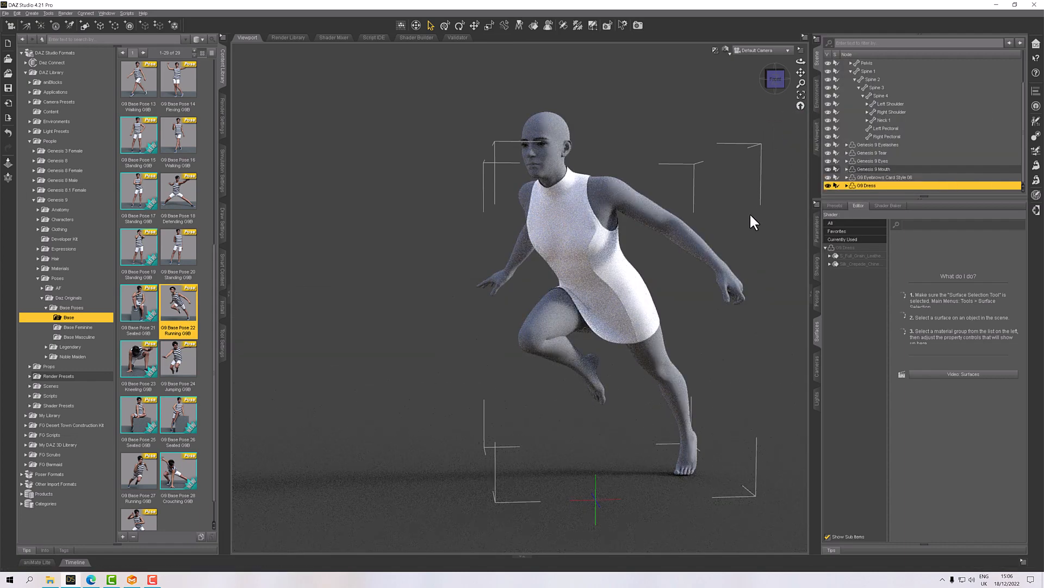
Examine the dress in the running pose from several angles and apply G9 Base Pose 17 Standing to Genesis 9
click(775, 83)
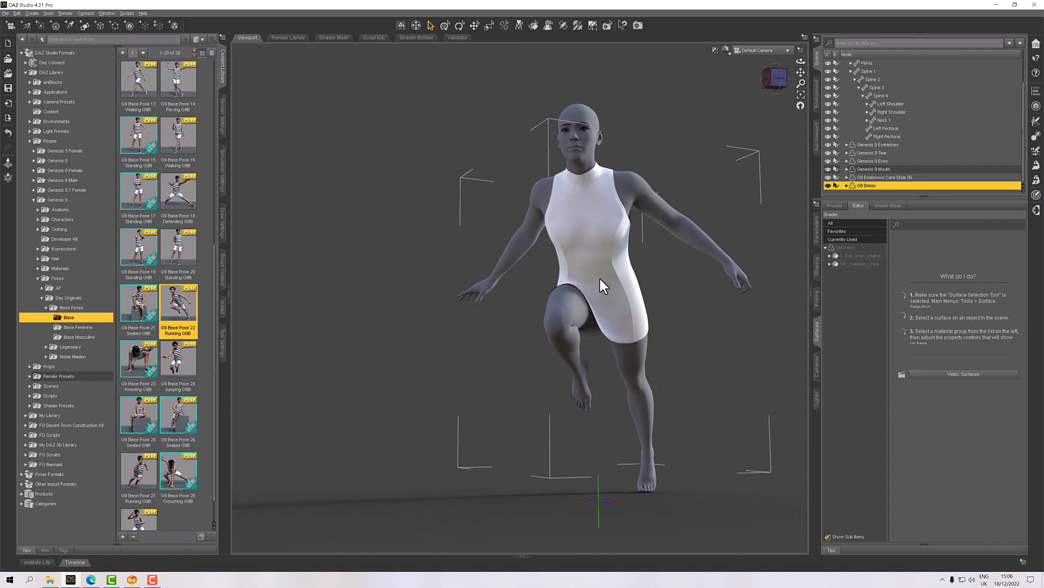
drag(780, 87, 695, 89)
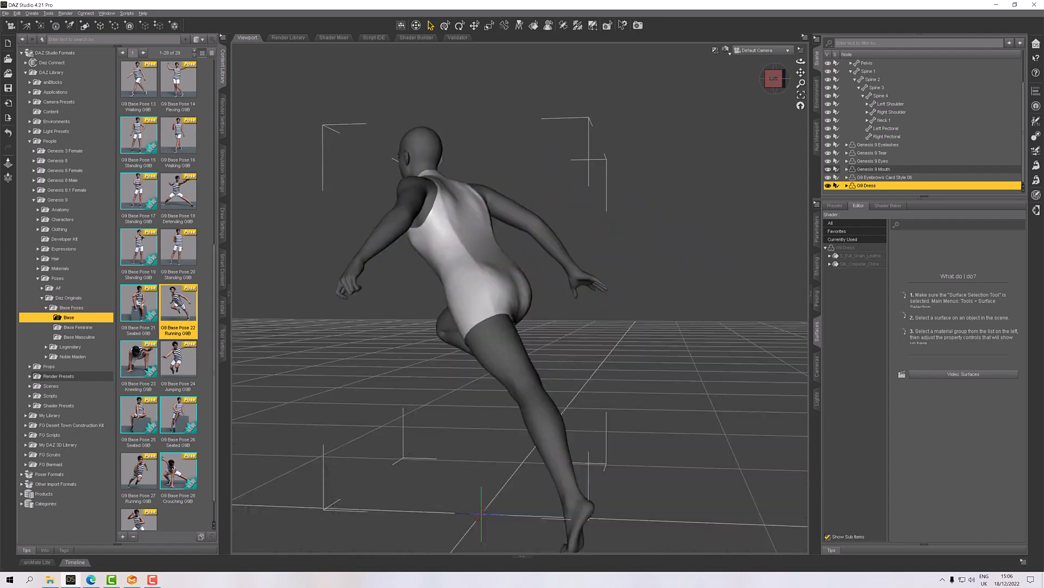
drag(779, 86, 808, 88)
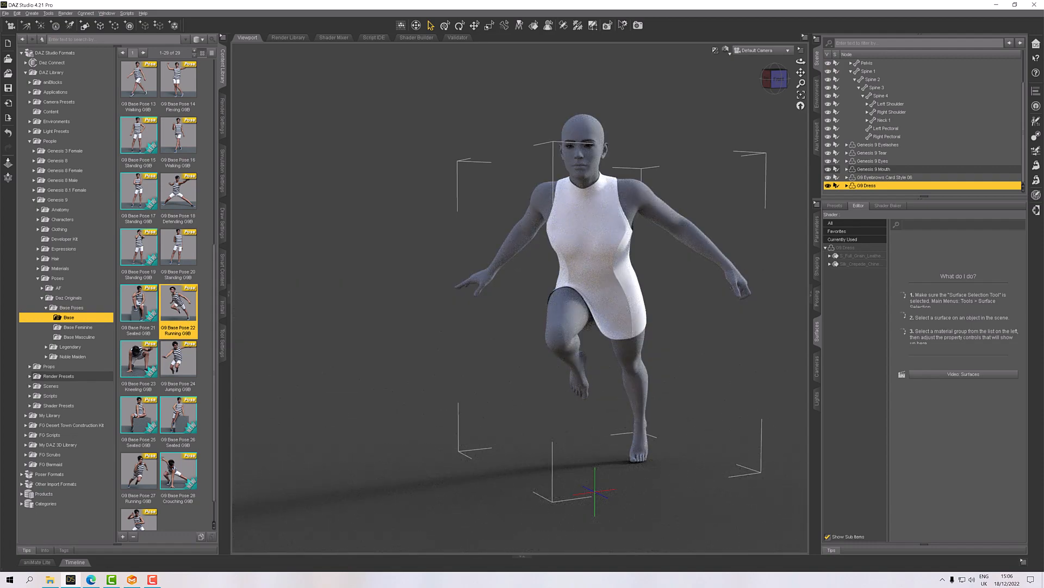
drag(780, 86, 760, 86)
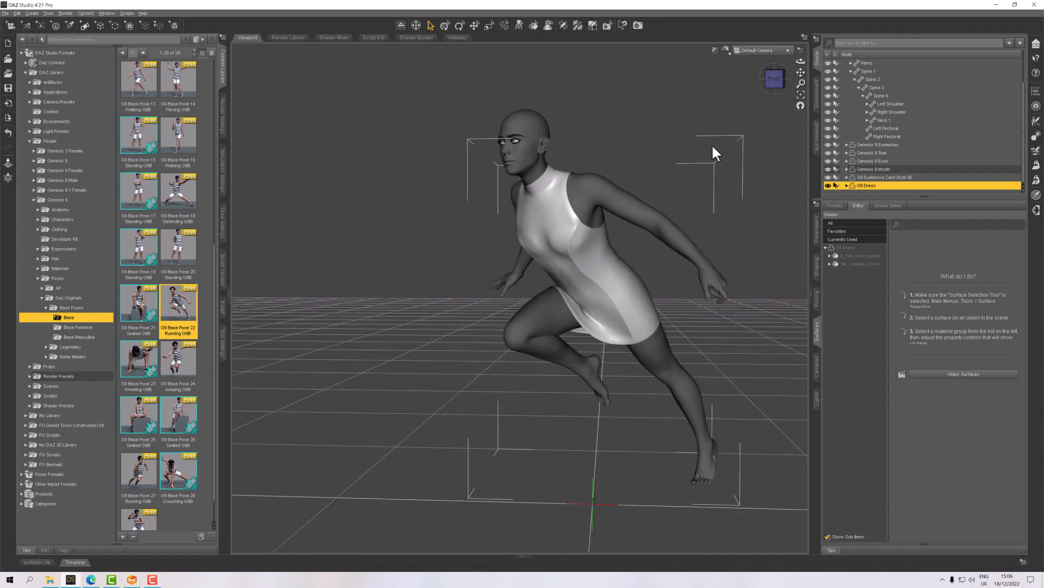
click(606, 193)
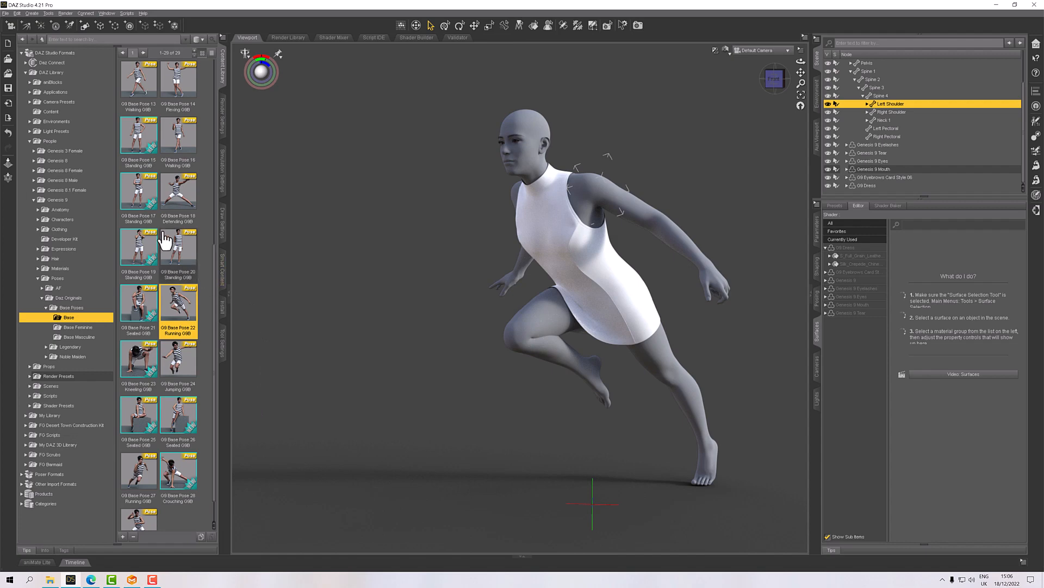
double_click(143, 197)
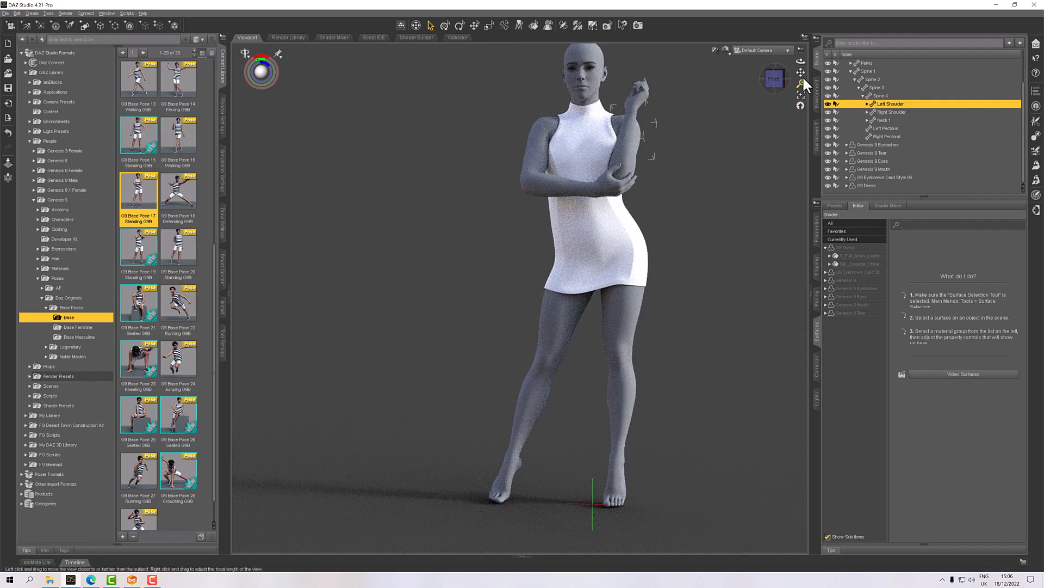
drag(802, 74, 779, 139)
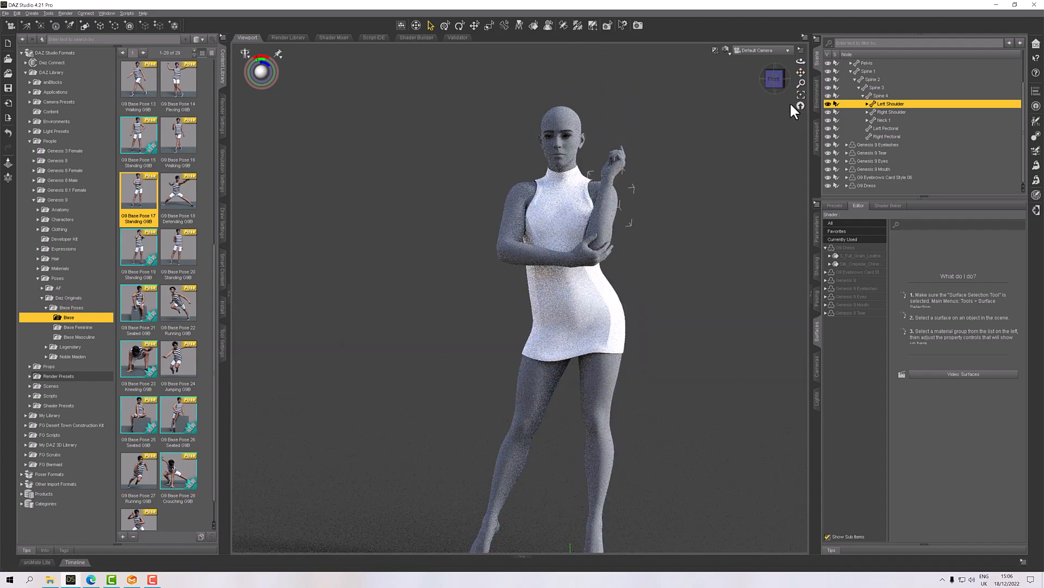
mouse_move(775, 88)
mouse_down()
mouse_move(823, 88)
mouse_move(778, 88)
mouse_up()
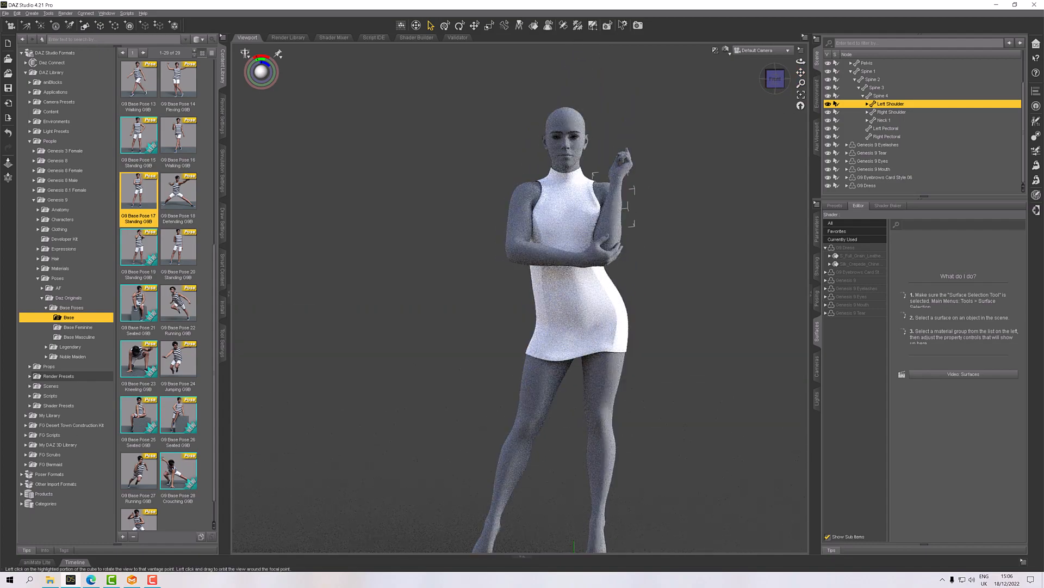
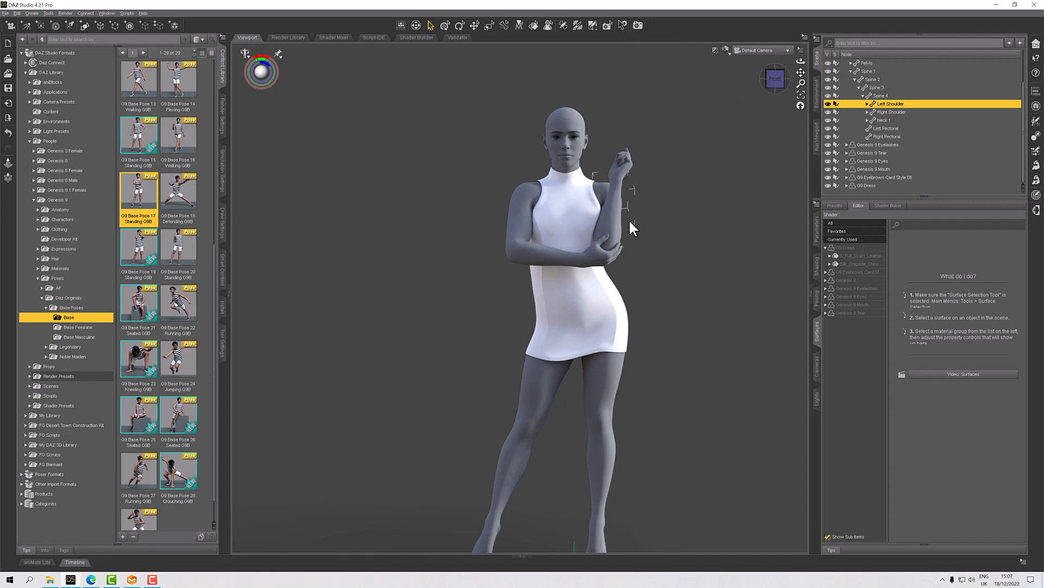
Restore the Genesis 9 figure to its default pose
click(565, 120)
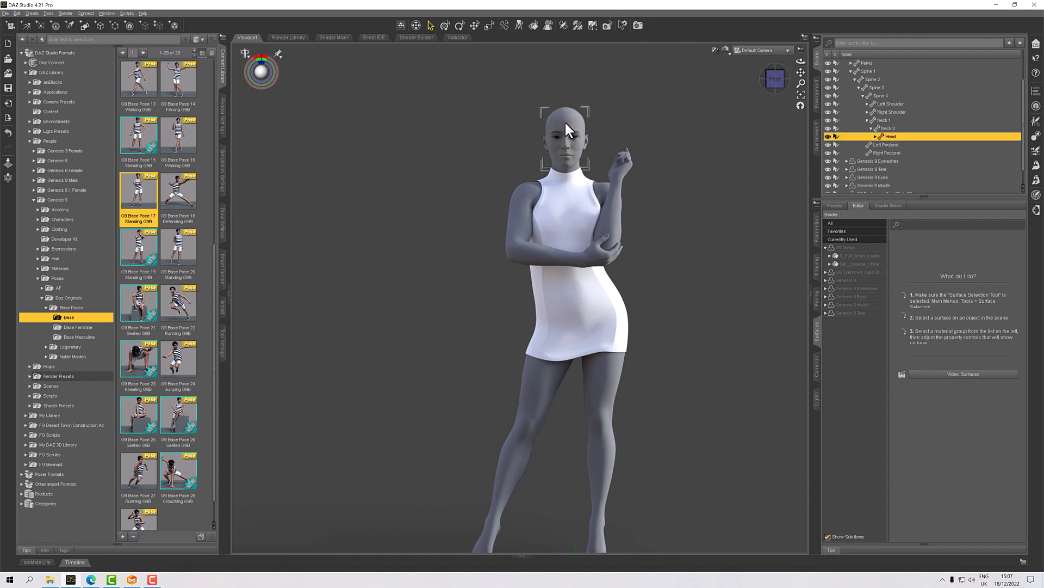
click(245, 53)
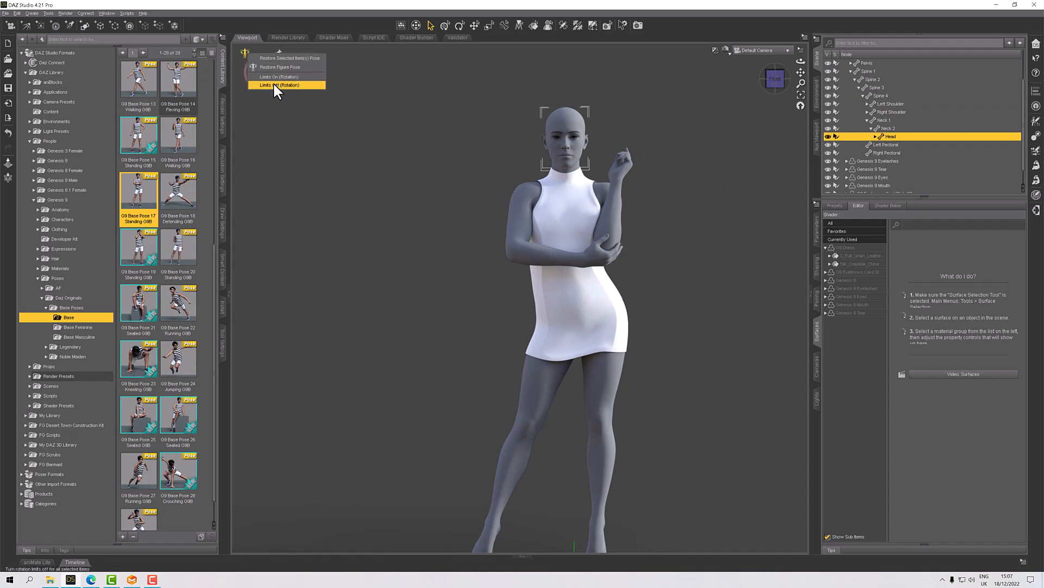
click(278, 67)
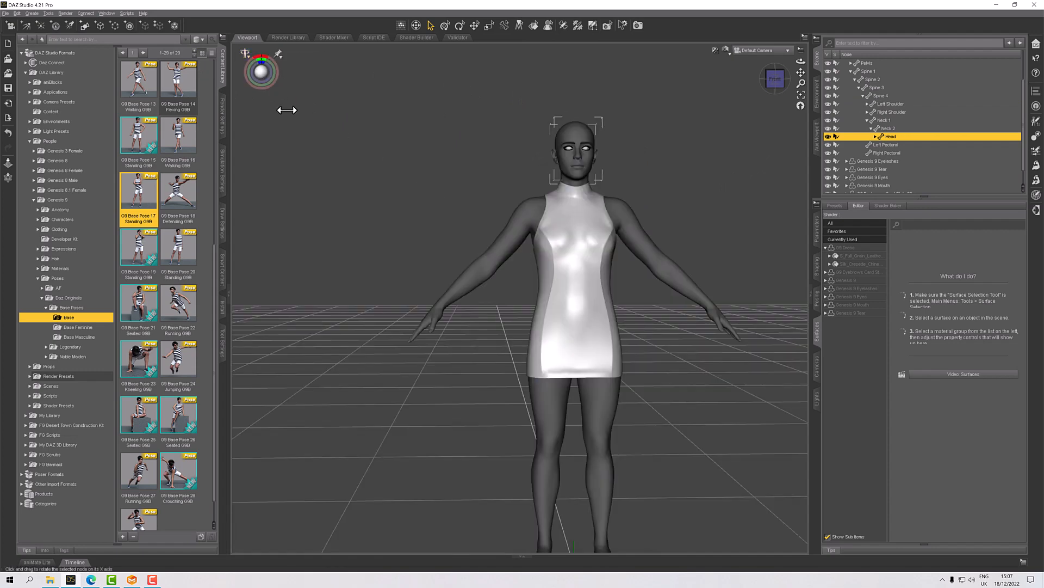
Set the Base Feminine shape among Genesis 9's Actor People shapes to 100% and check the dress fit
click(532, 213)
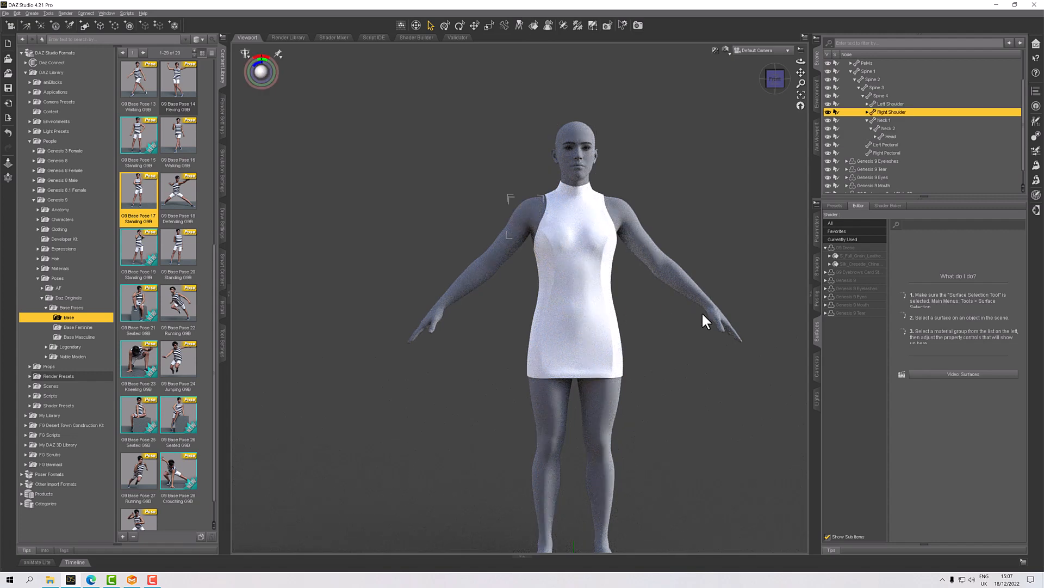
click(818, 270)
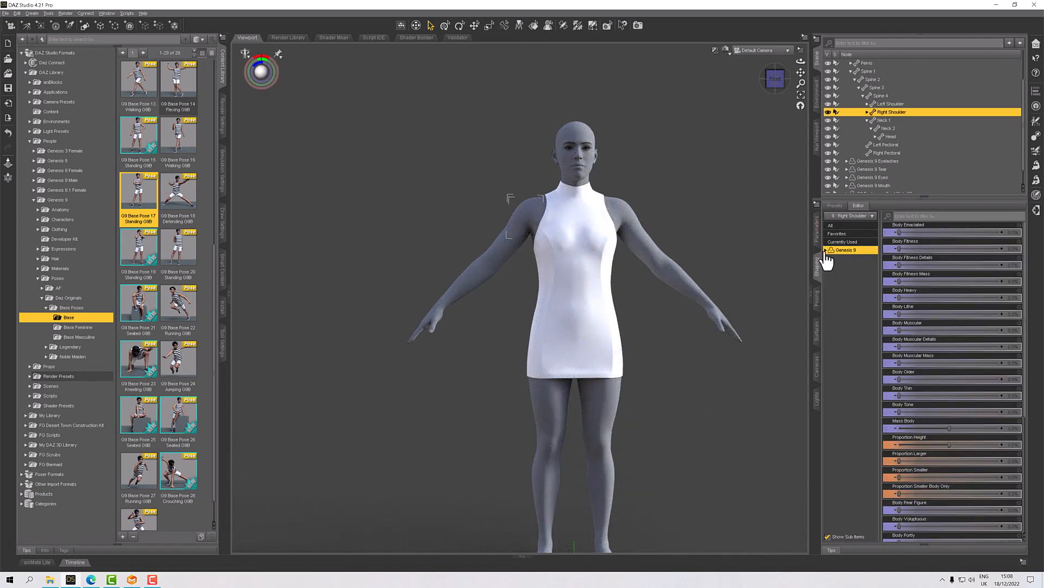
click(826, 250)
click(836, 259)
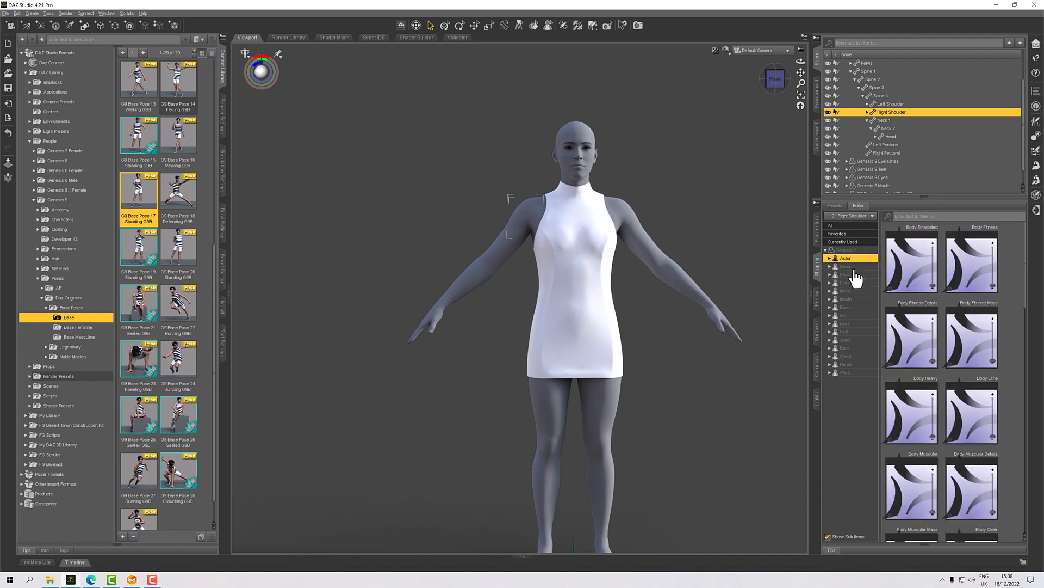
click(830, 258)
click(851, 275)
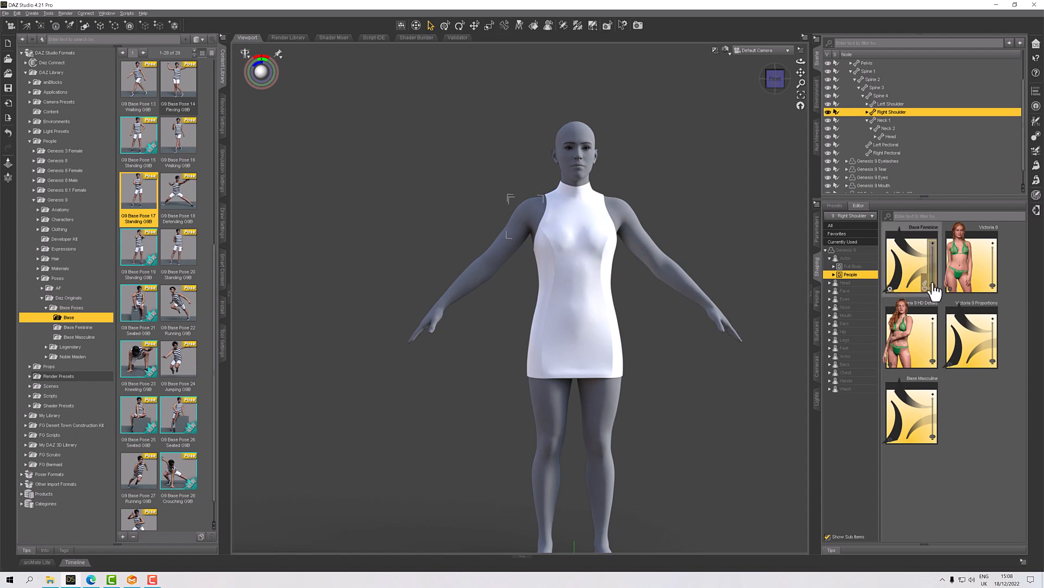
drag(933, 285, 943, 246)
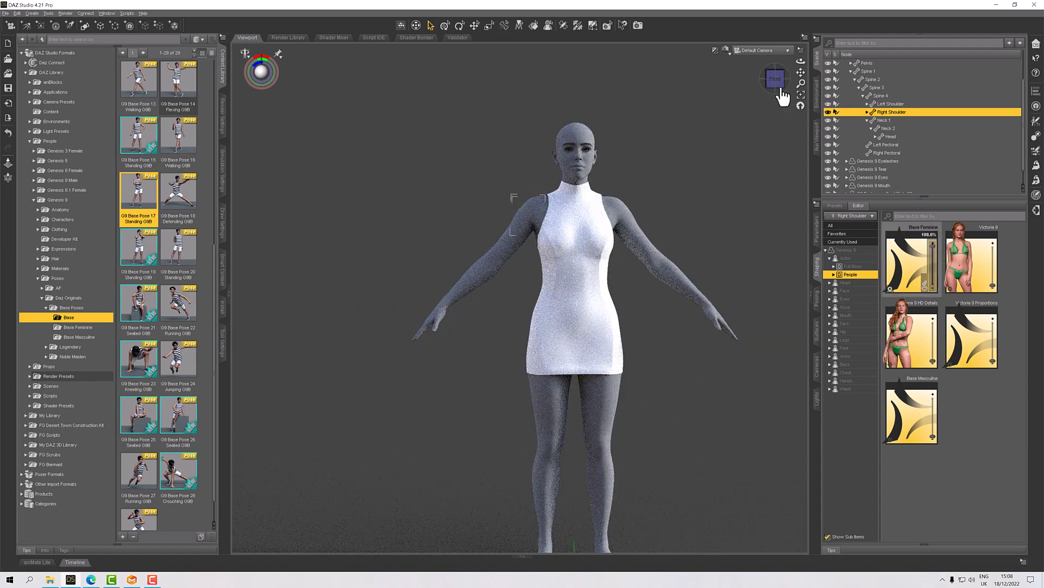
mouse_move(776, 84)
mouse_down()
mouse_move(726, 83)
mouse_move(776, 84)
mouse_up()
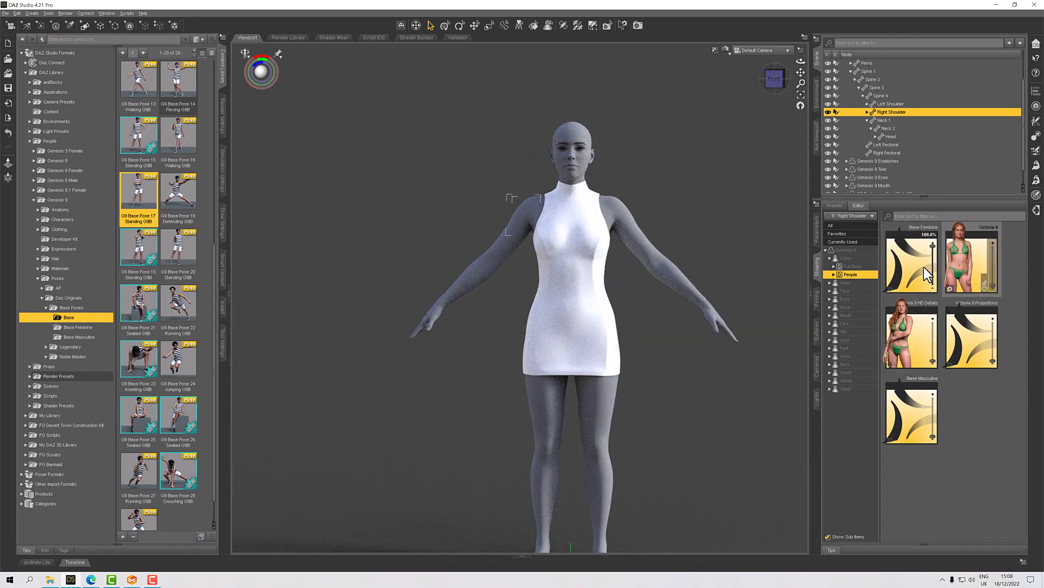
Reset the Base Feminine shape, set the Victoria 9 shape to 100%, and check the dress from the side
drag(933, 246, 939, 301)
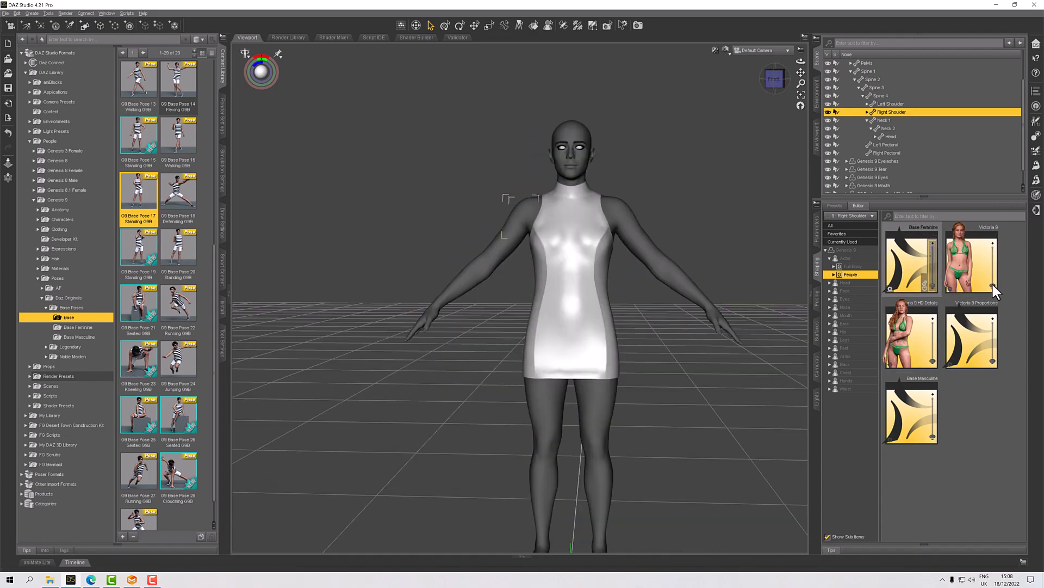
drag(991, 282, 995, 250)
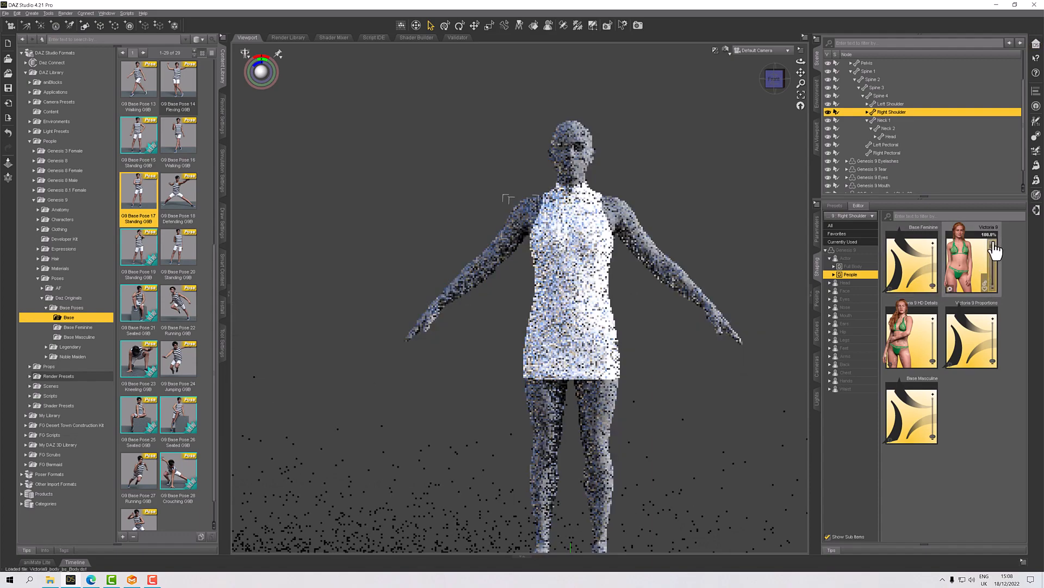
click(777, 93)
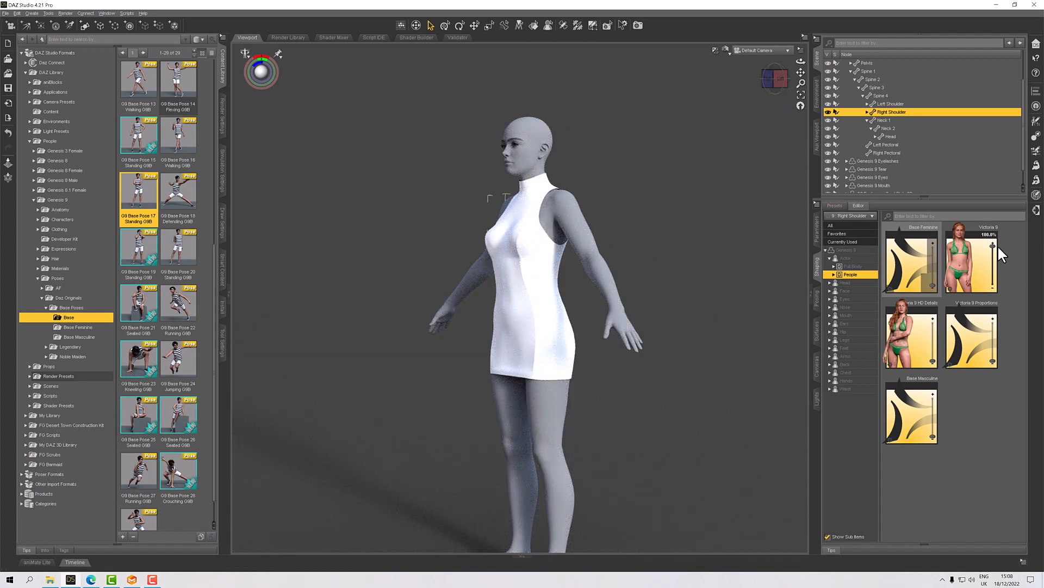
Reset the Victoria 9 shape, set the Base Masculine shape to 100%, and check the dress from the front
drag(989, 246, 991, 287)
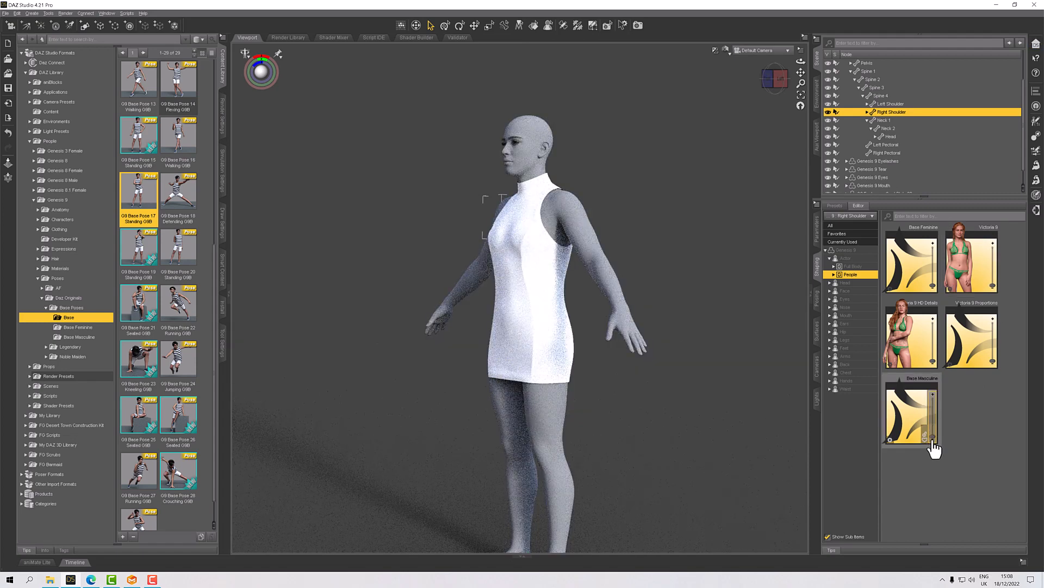
drag(937, 437, 940, 383)
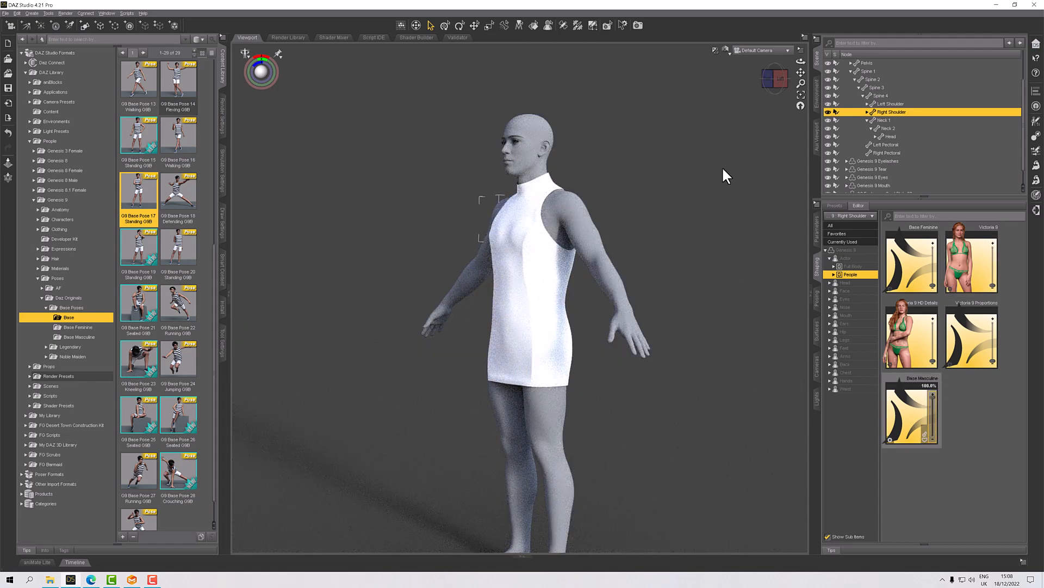
click(777, 84)
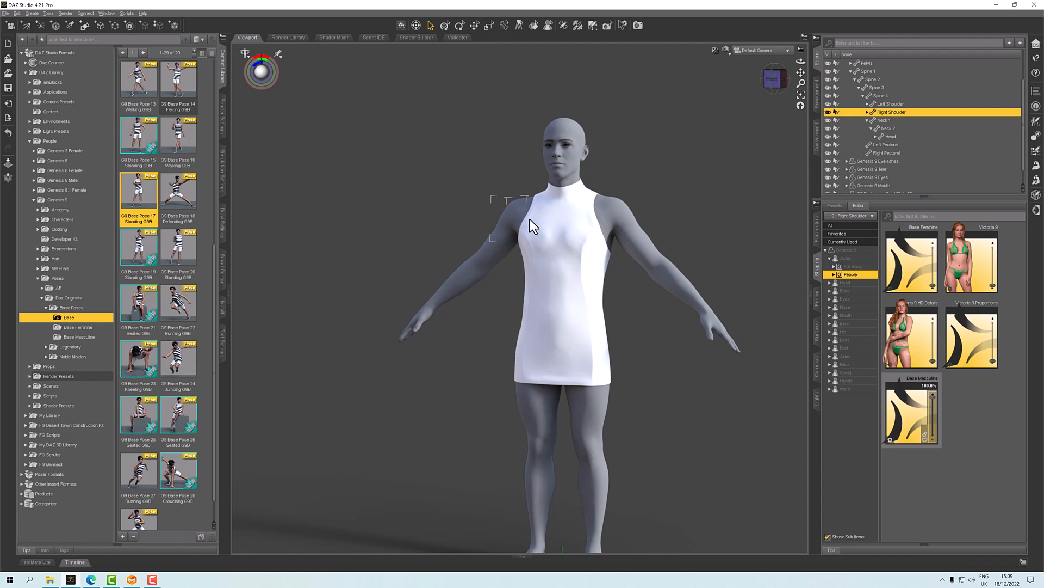
Raise the figure's left shoulder by setting its Bend transform to about 19 degrees
click(622, 217)
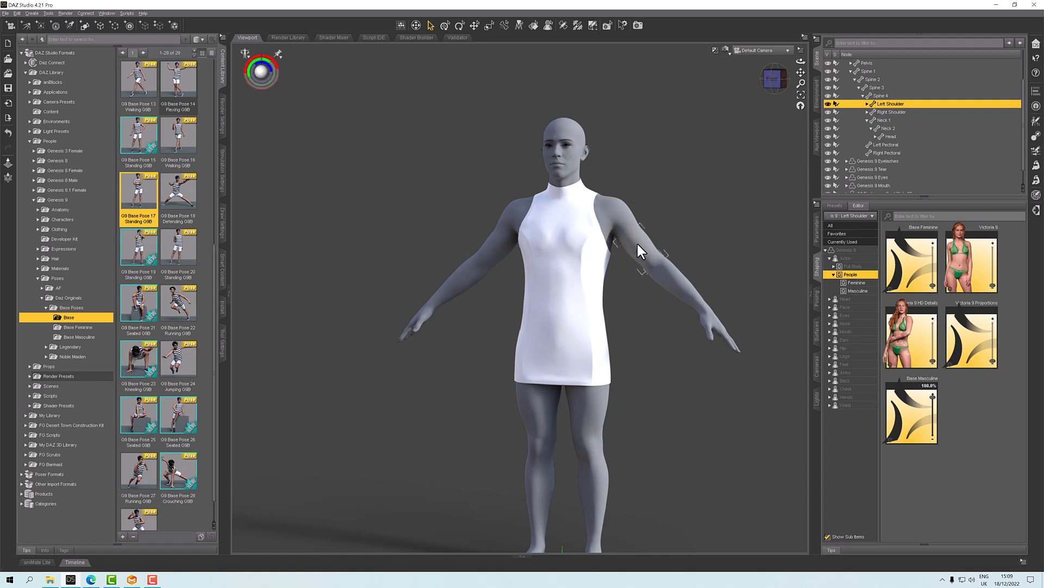
click(619, 211)
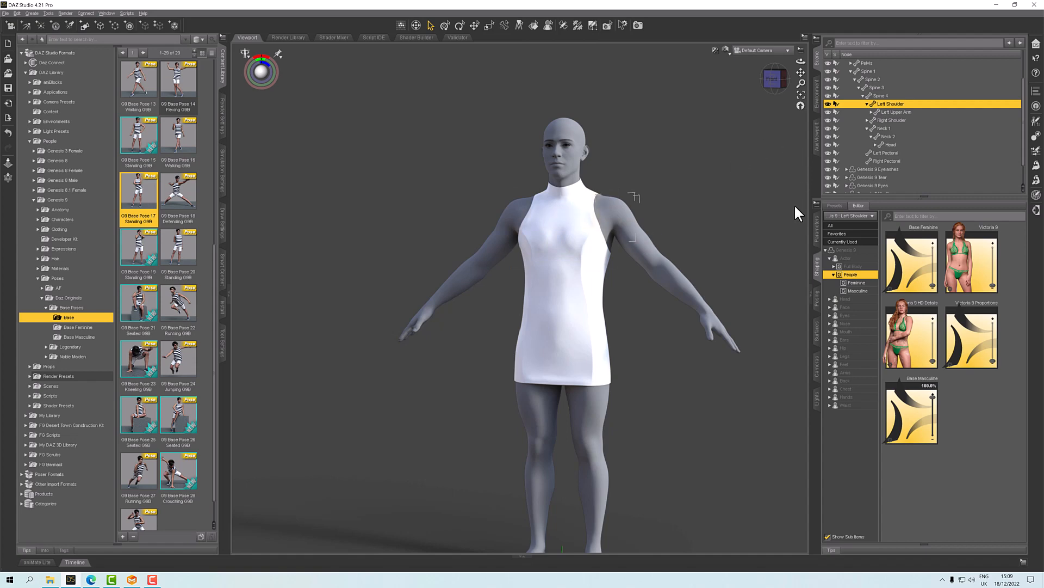
click(819, 234)
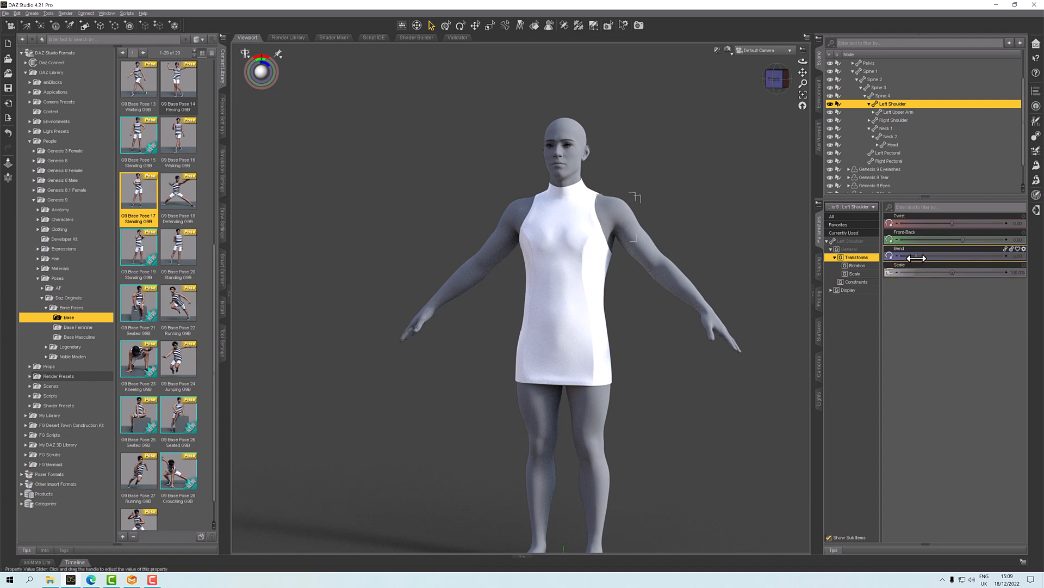
drag(918, 258, 945, 256)
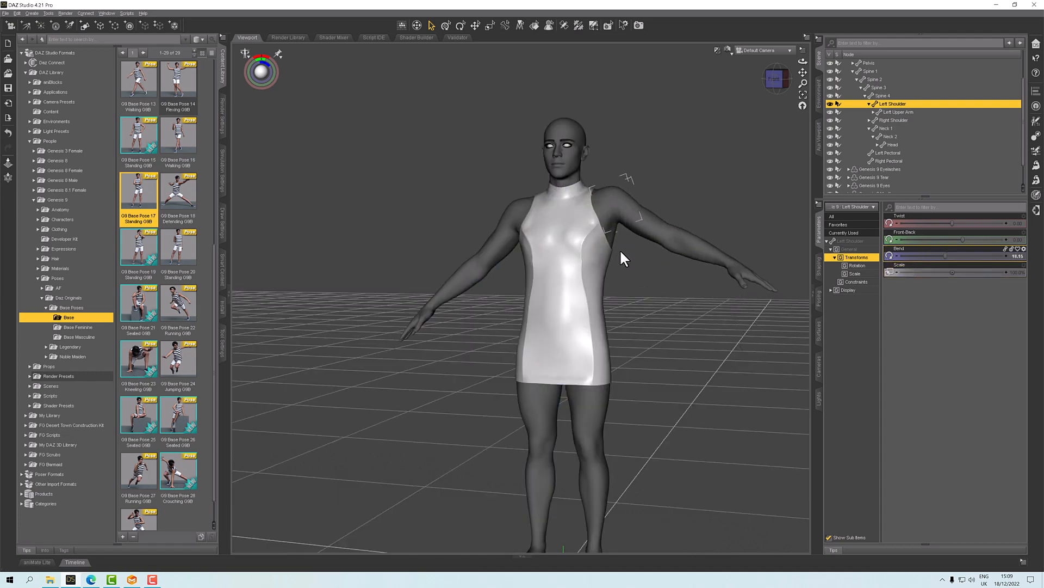
Bend the left upper arm upward by about 47 degrees and reselect the left shoulder to check the dress's armhole
click(651, 226)
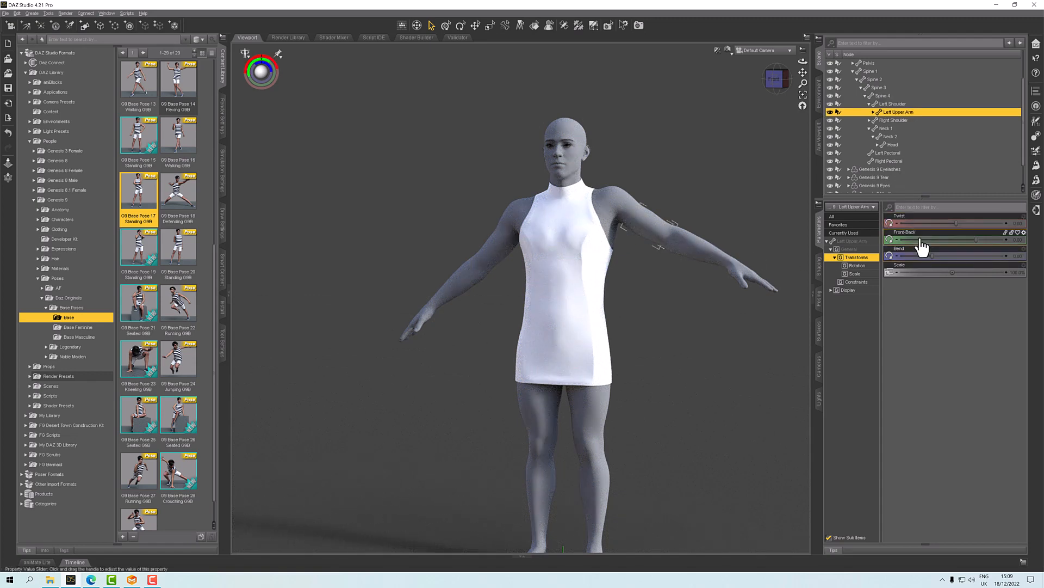
drag(932, 256, 965, 256)
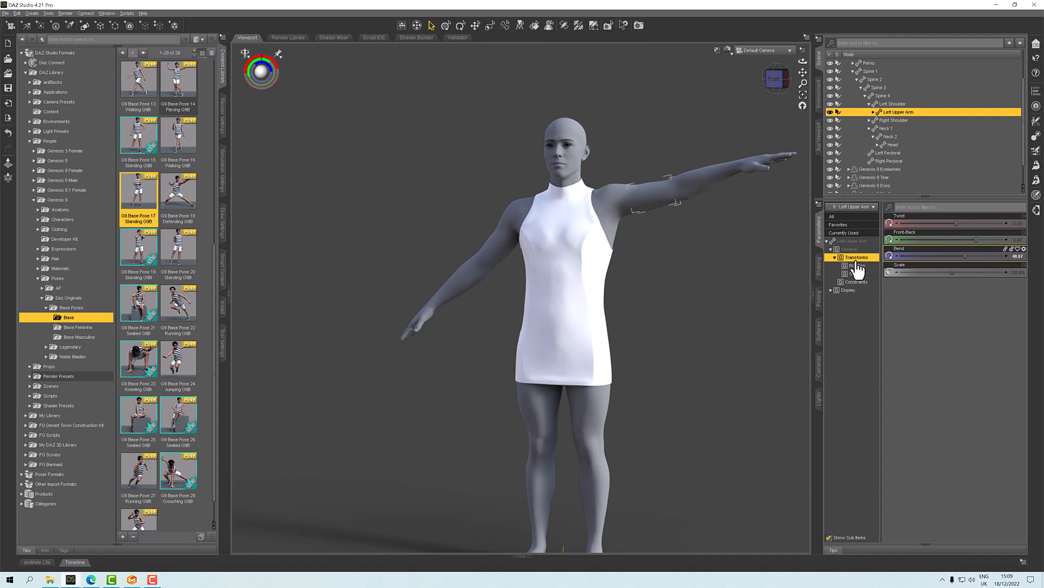
click(608, 212)
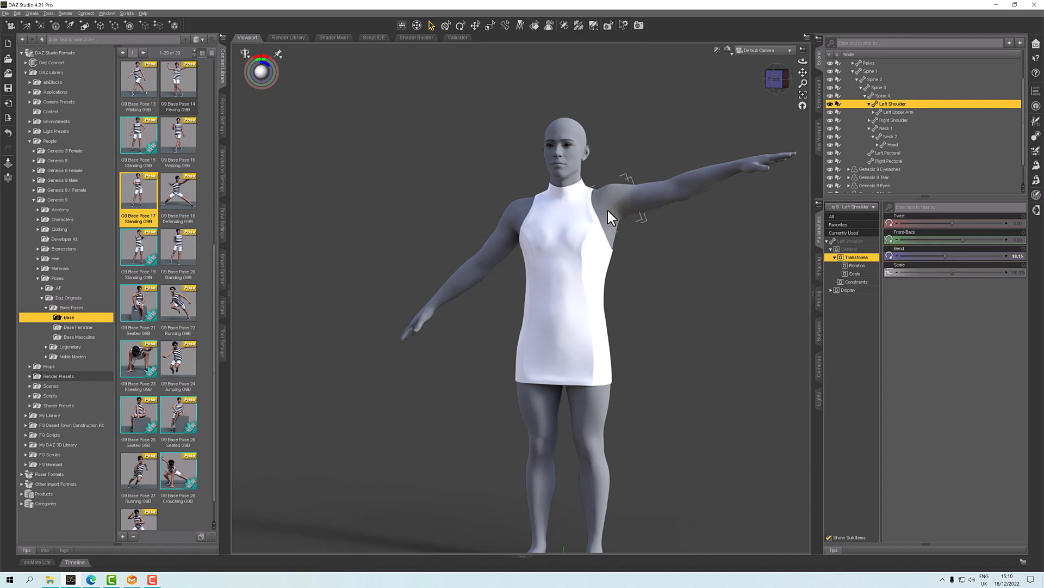